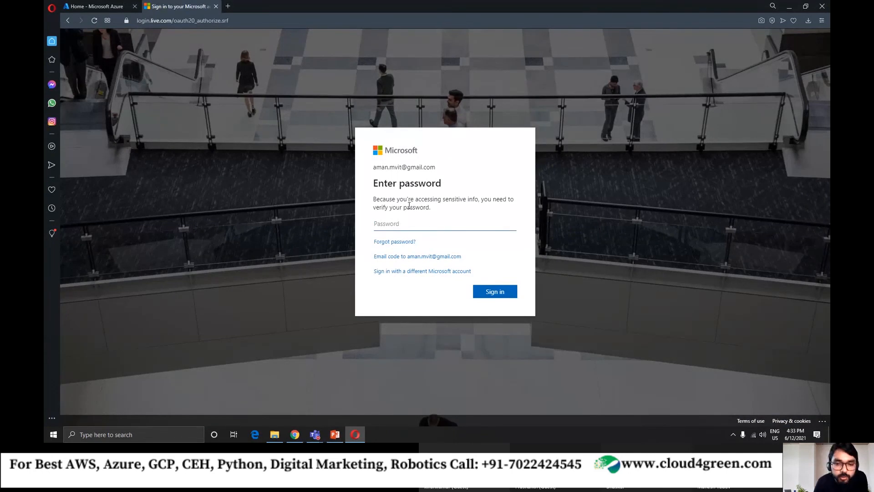
Close the Microsoft account sign-in page and return to the Azure portal home page.
left_click(215, 7)
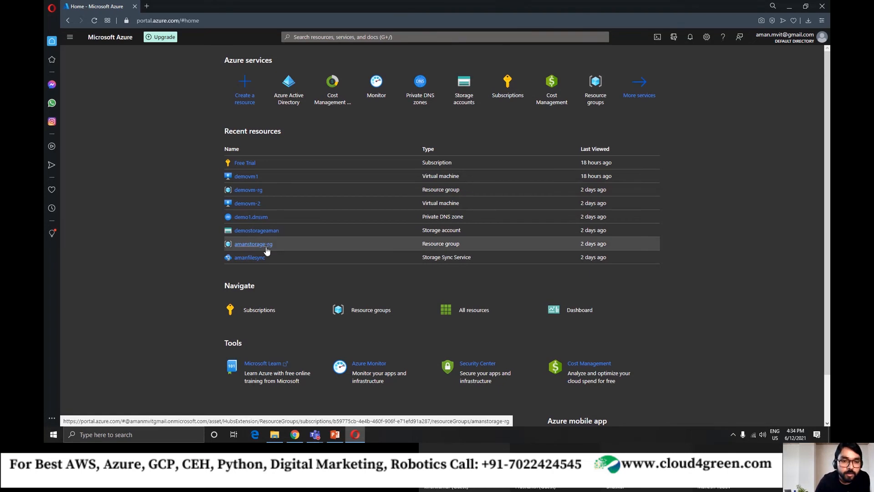
Switch to the Microsoft Teams meeting window to check on the participants, and return to the Azure portal in Opera.
mouse_move(315, 434)
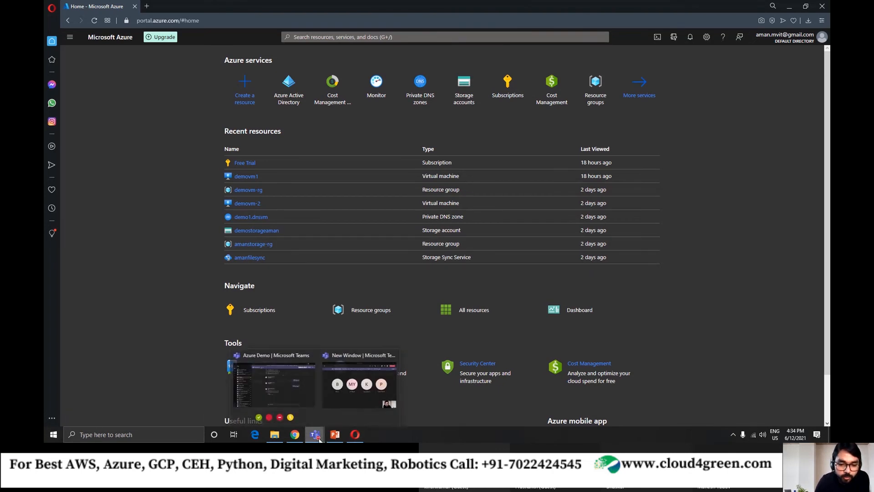
left_click(344, 385)
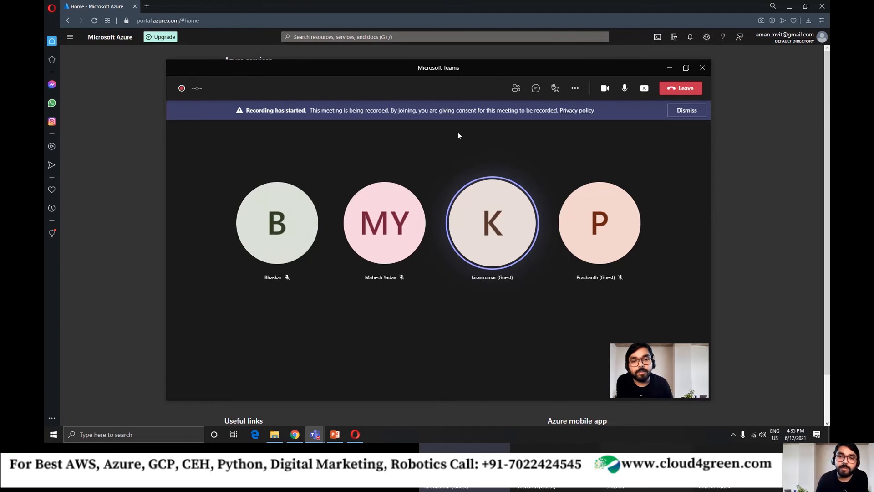
mouse_move(464, 67)
left_mouse_down()
mouse_move(463, 76)
mouse_move(465, 66)
left_mouse_up()
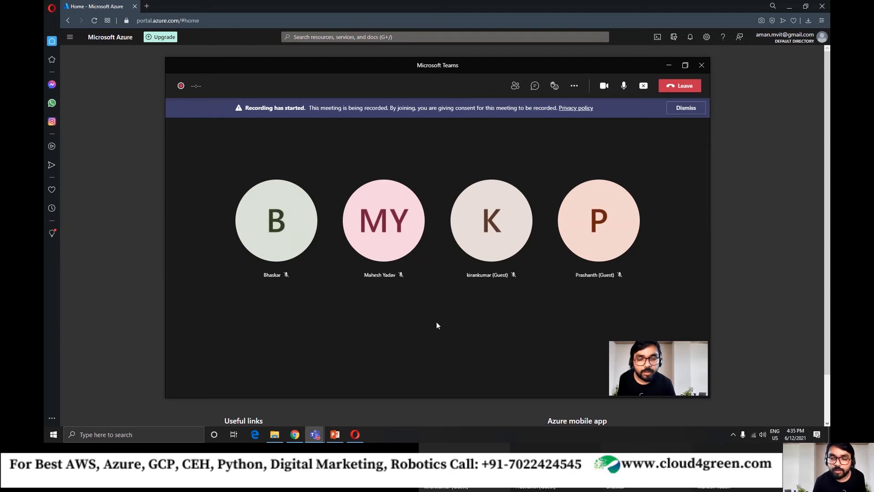
left_click(124, 113)
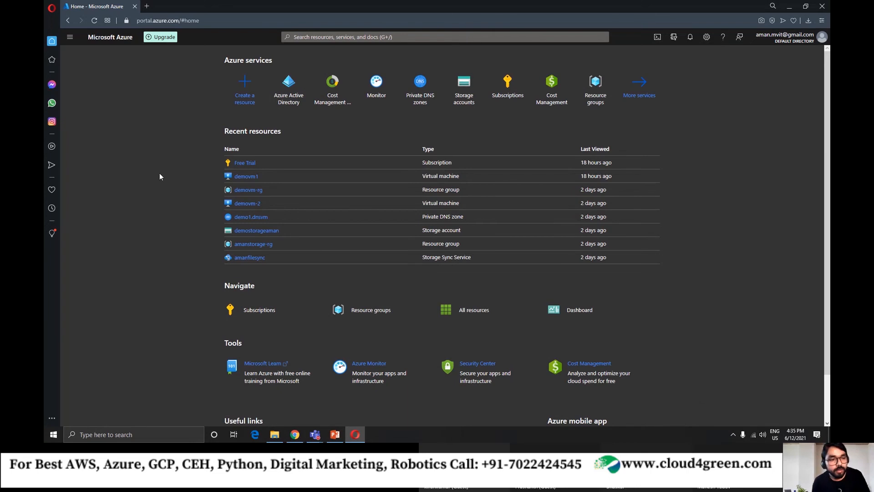
mouse_move(315, 434)
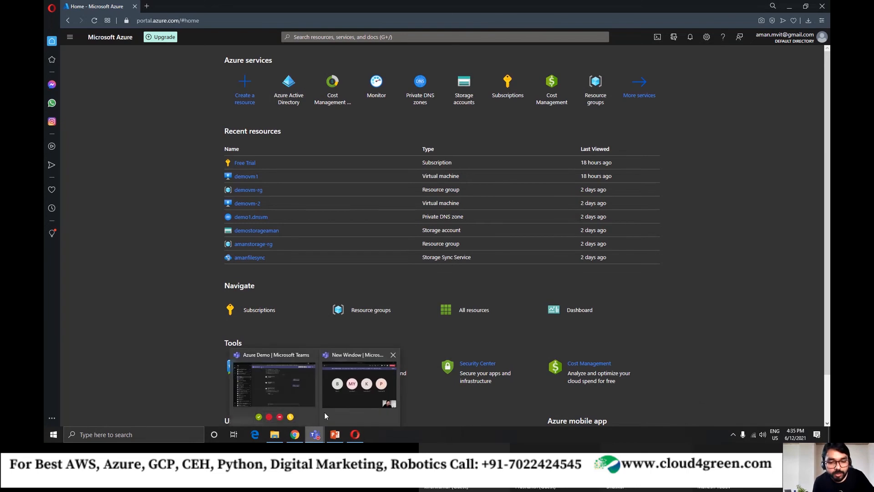
left_click(354, 390)
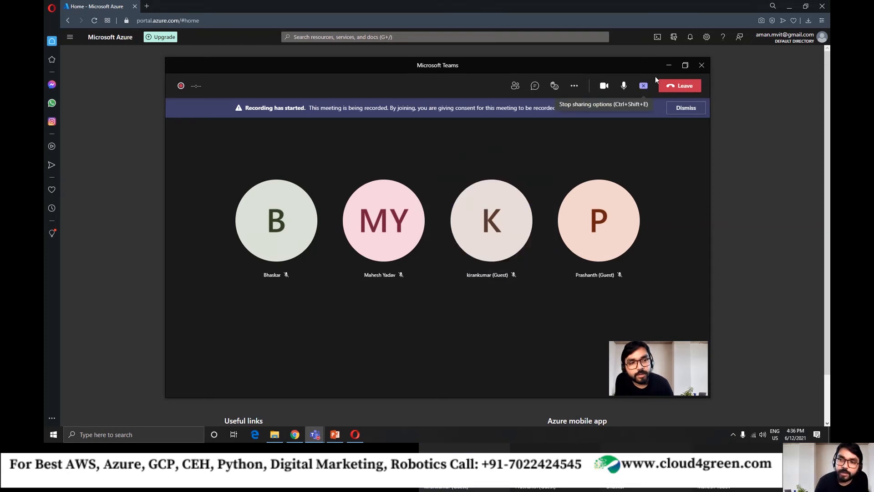
left_click(669, 65)
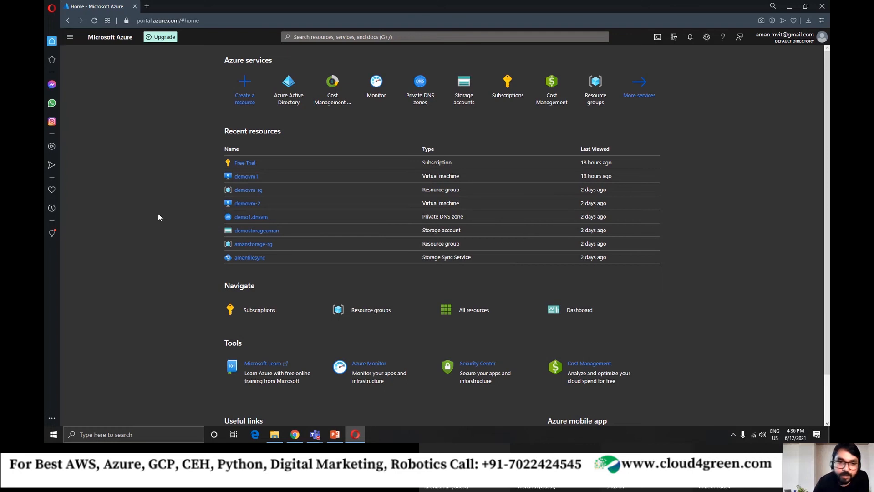
View the Azure Active Directory overview from the Azure services list and return to the portal home page.
left_click(290, 93)
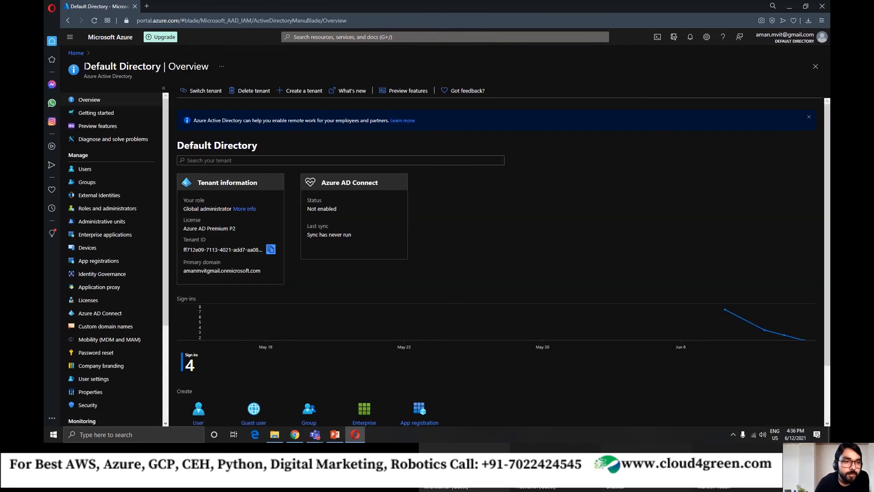
left_click_drag(86, 66, 170, 80)
left_click(73, 54)
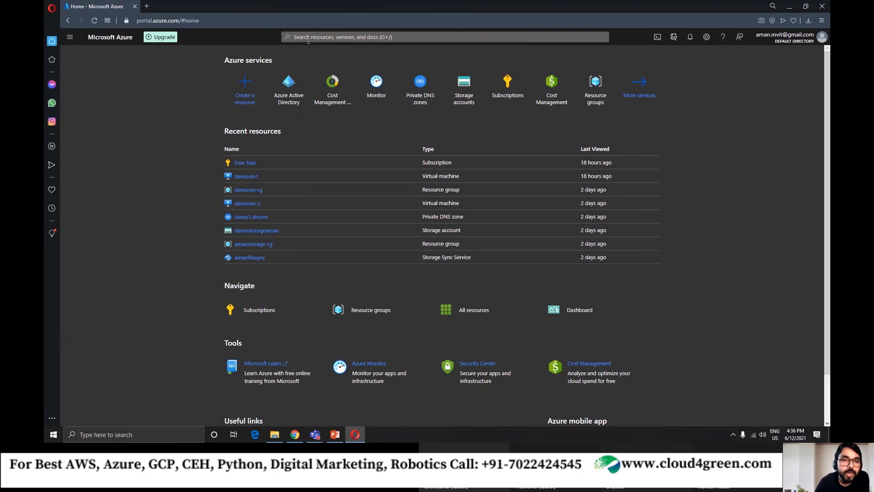
Search the portal's services for "acti" to look up Azure Active Directory, and dismiss the search.
left_click(309, 37)
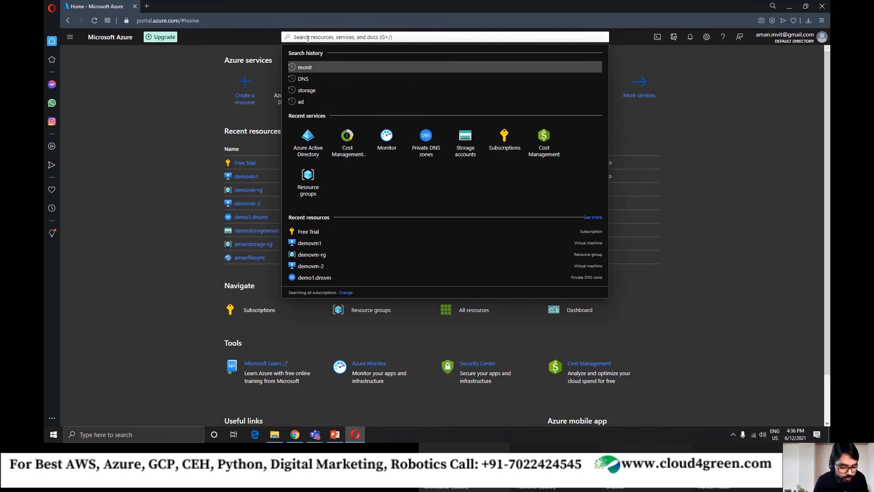
type("acti")
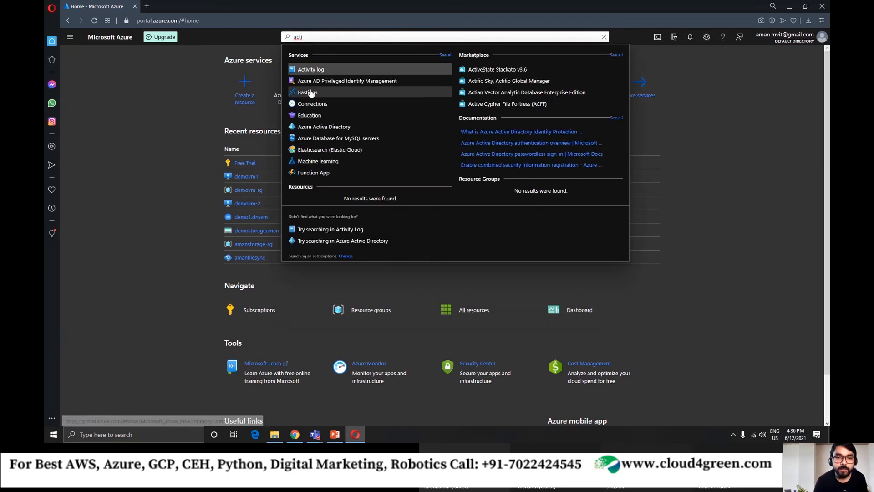
left_click(194, 131)
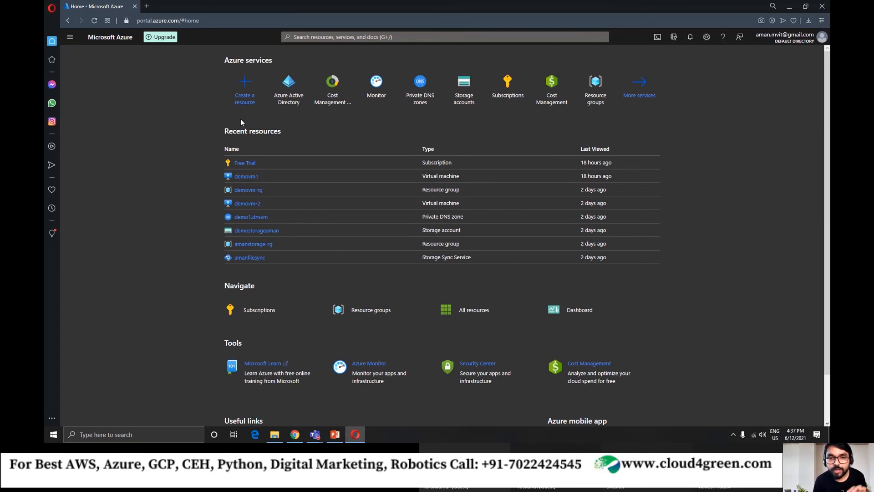
Review the recent resources on the portal home page and check the portal notifications.
mouse_move(294, 109)
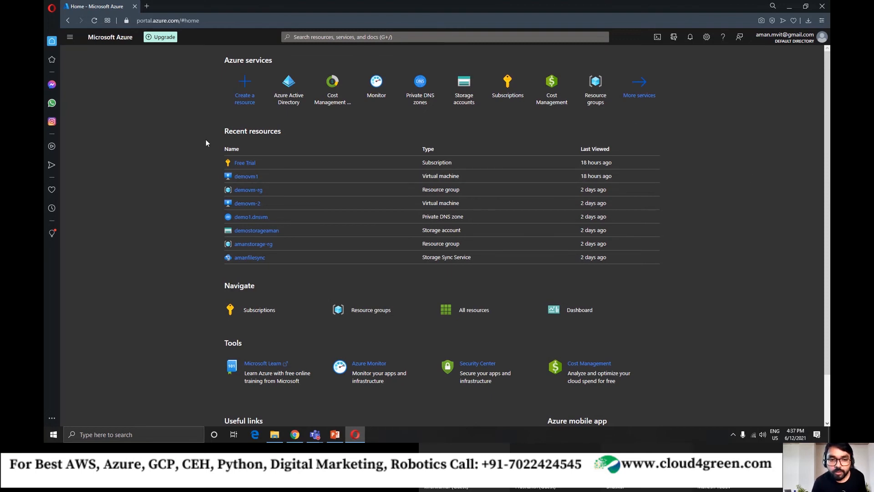
left_click_drag(207, 143, 628, 267)
left_click(683, 265)
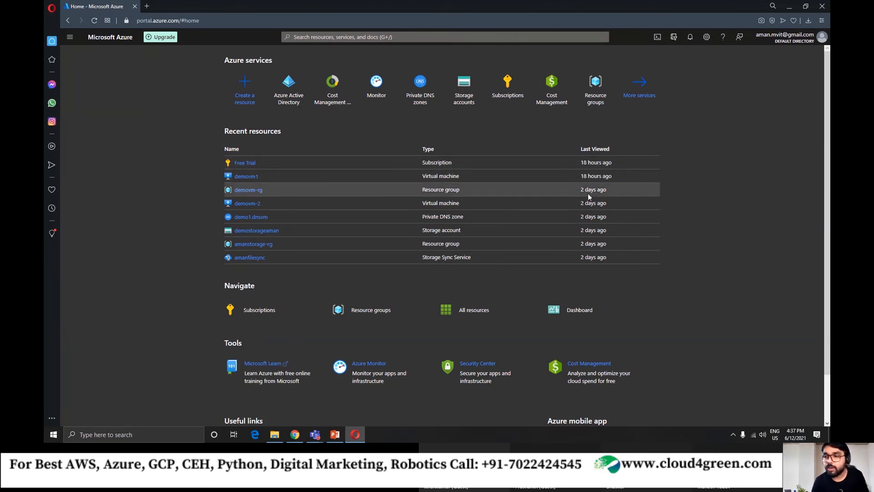
left_click(690, 37)
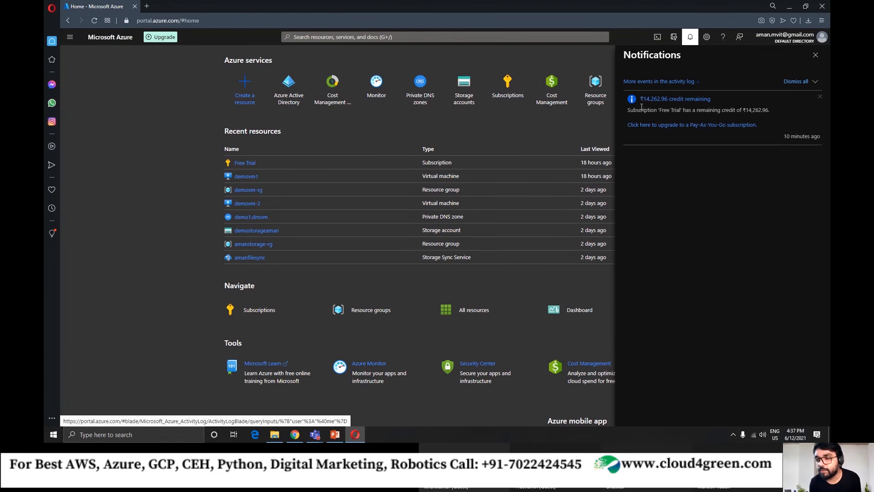
left_click(815, 55)
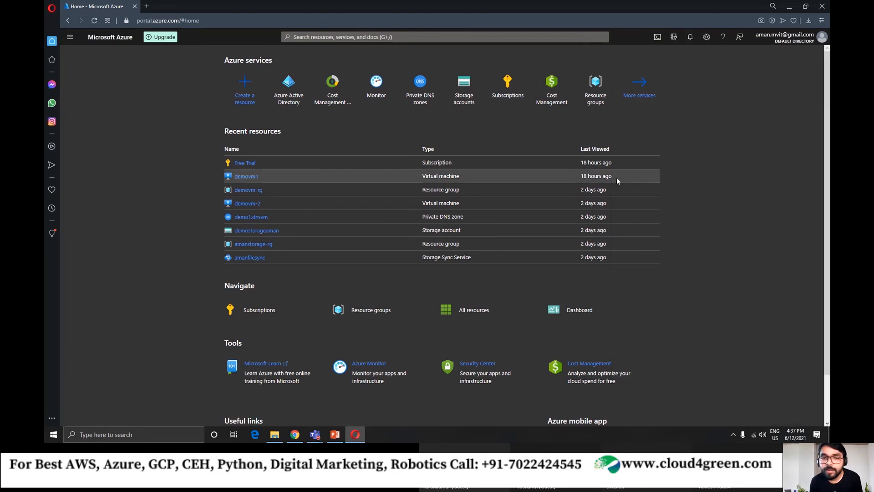
Search for "virt", view the Virtual machines list with its options for adding a machine, and return to the home page.
left_click(359, 36)
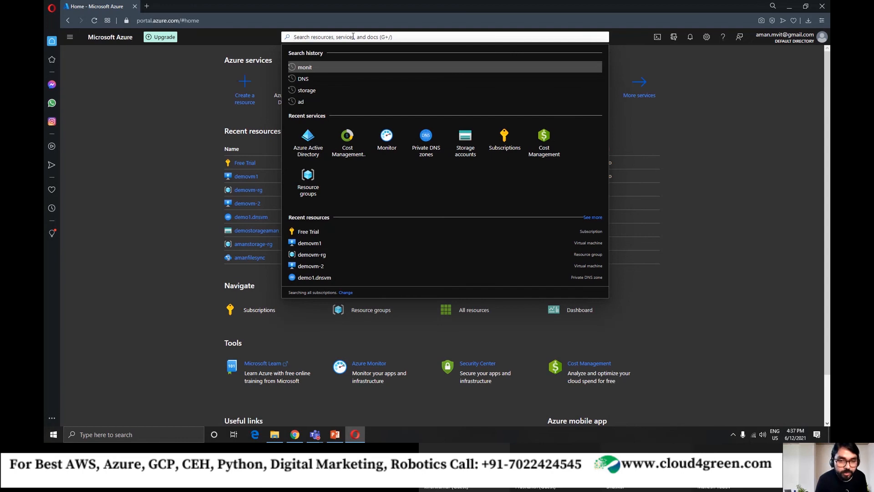
type("virt")
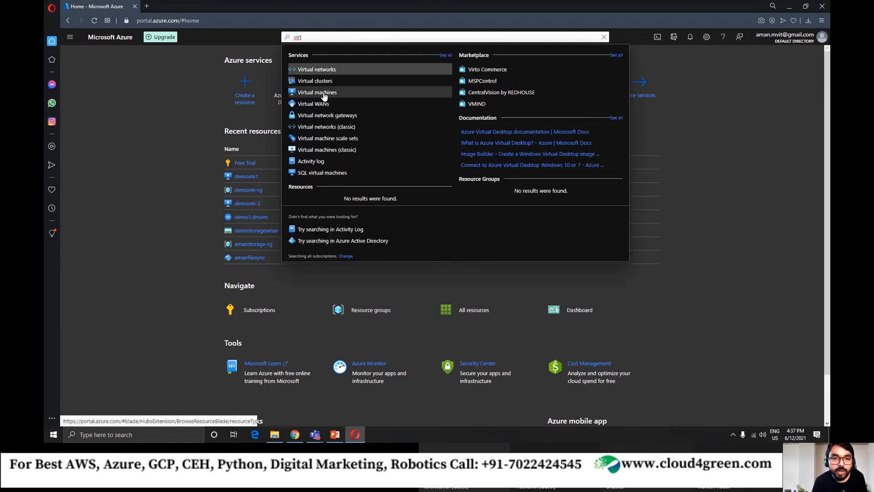
left_click(321, 91)
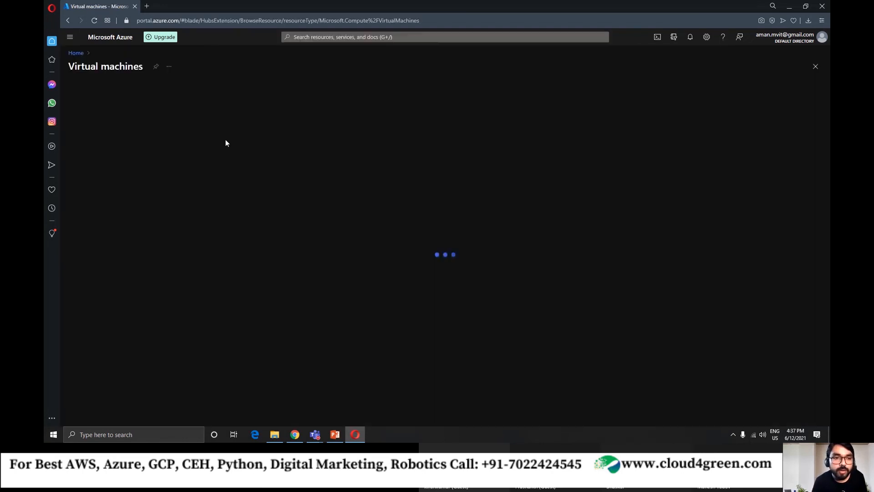
left_click(85, 90)
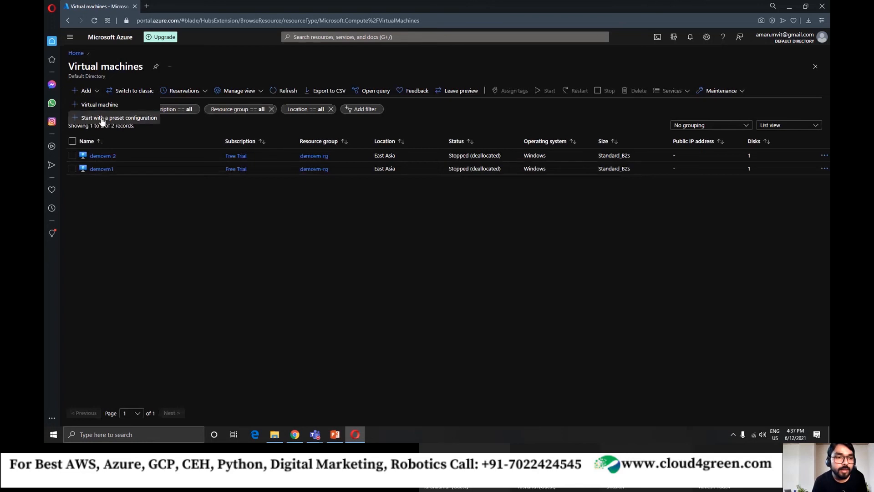
left_click(76, 53)
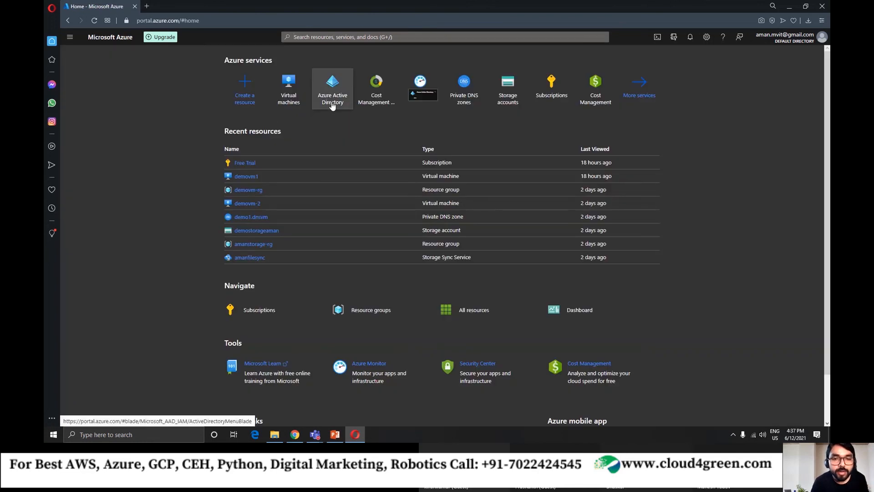
Search the portal for "acti" and open the Azure Active Directory service.
mouse_move(329, 97)
left_click(319, 37)
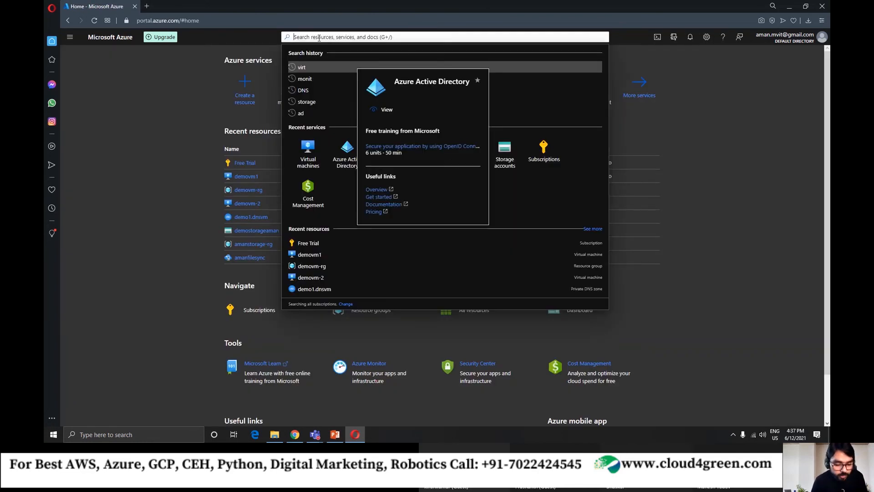
type("acti")
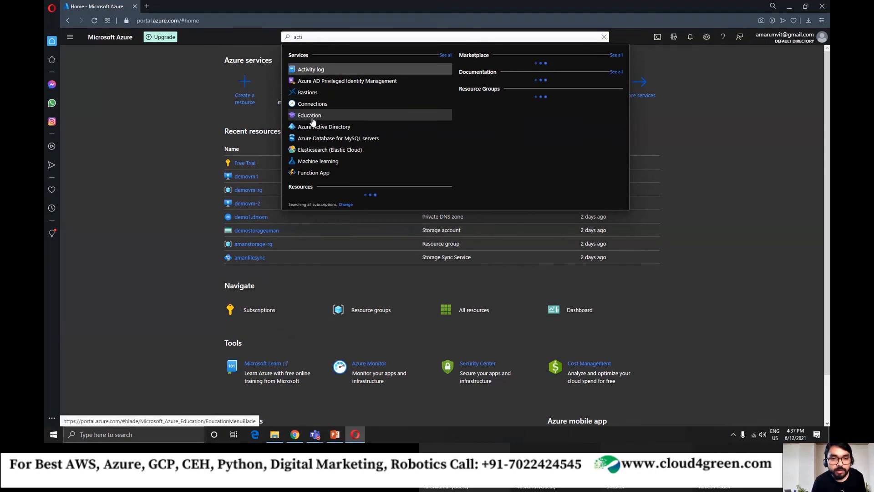
left_click(324, 123)
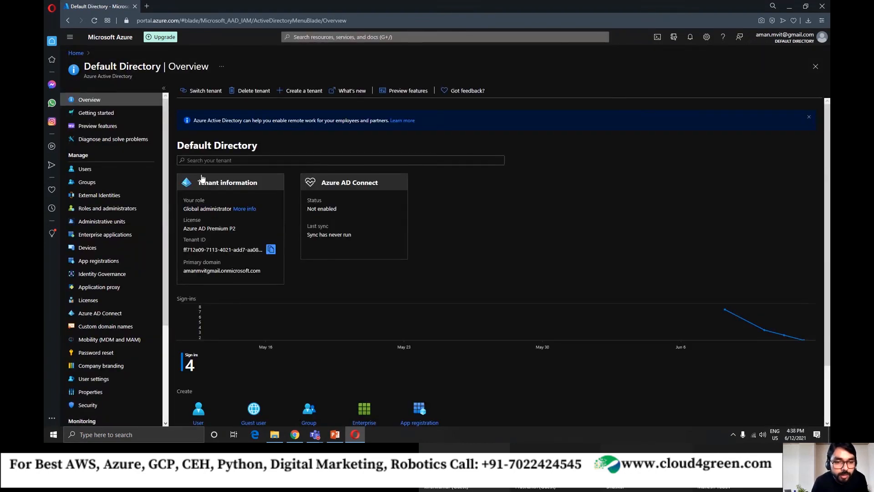
Examine the Default Directory's tenant information, comparing the parts of the primary domain with the signed-in account's details.
left_click_drag(262, 271, 179, 183)
left_click(180, 175)
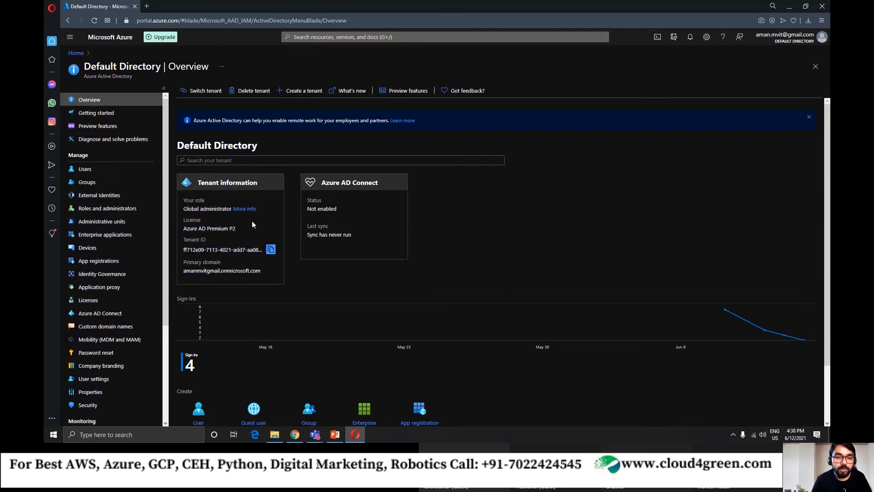
left_click(813, 44)
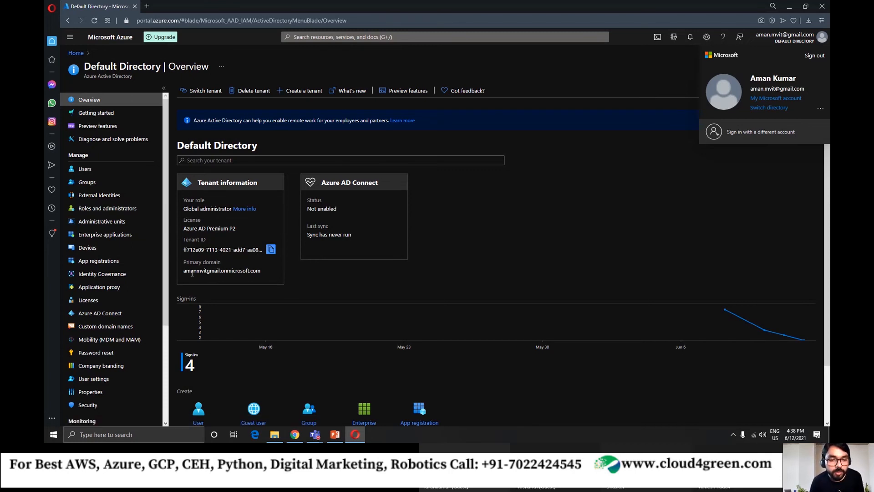
left_click_drag(196, 271, 221, 272)
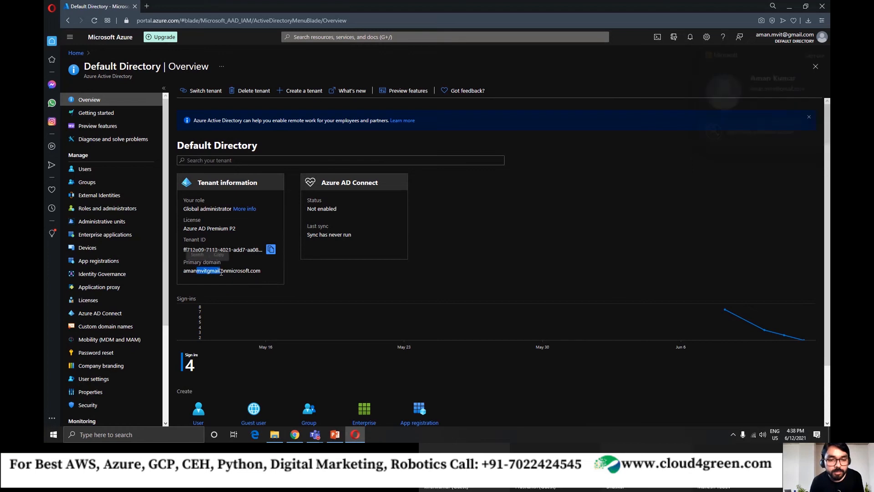
left_click(222, 271)
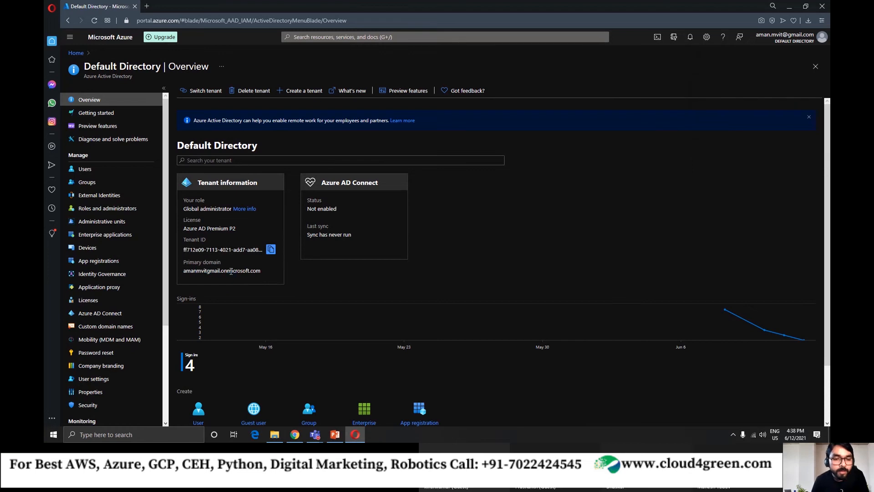
double_click(231, 271)
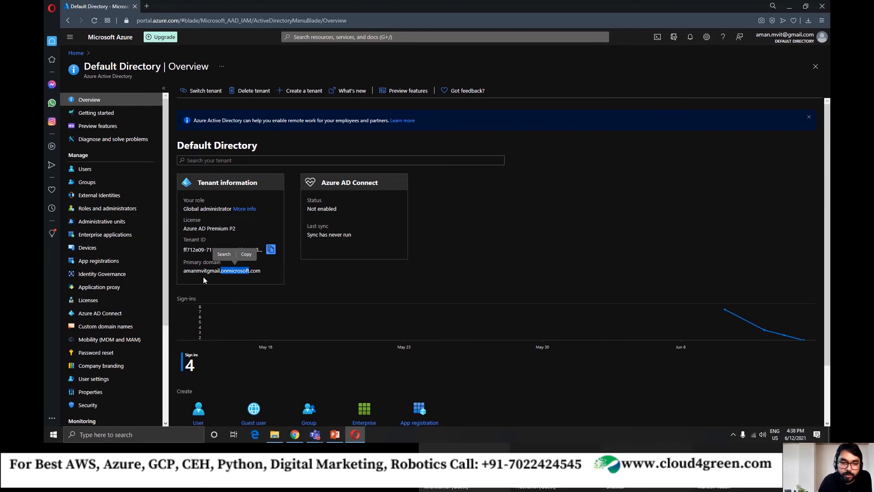
left_click_drag(184, 271, 218, 271)
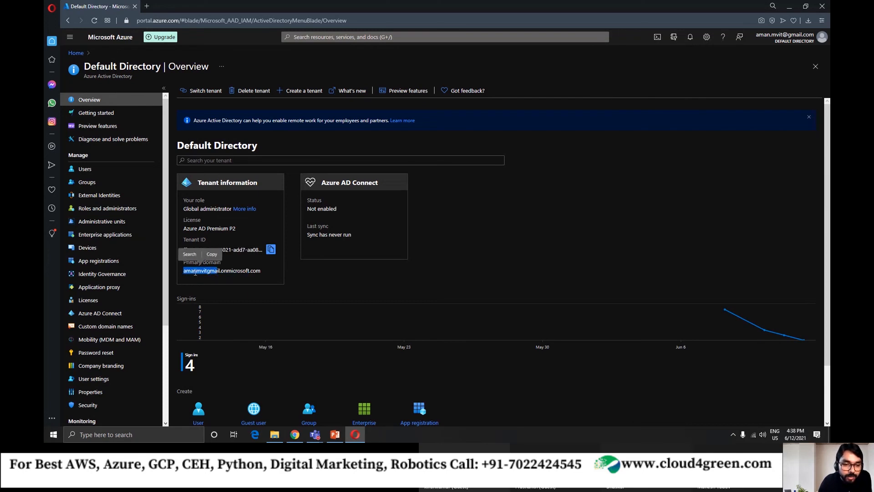
left_click(223, 272)
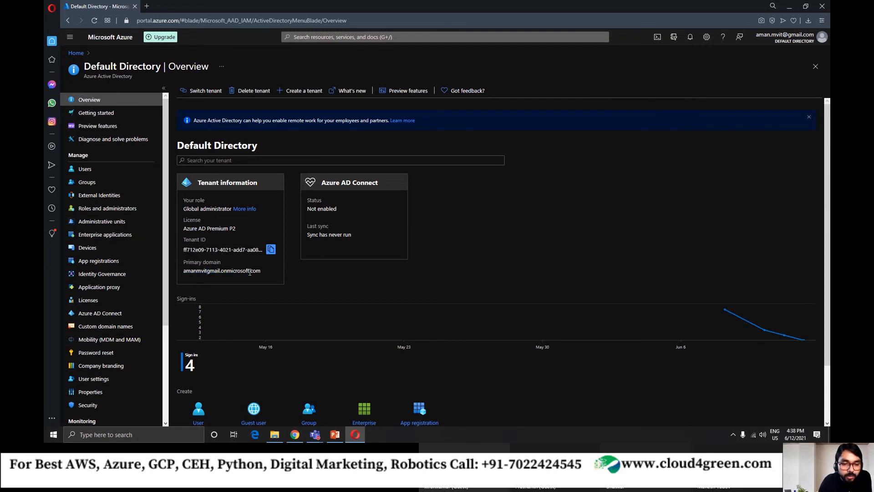
left_click_drag(250, 272, 265, 277)
left_click(320, 278)
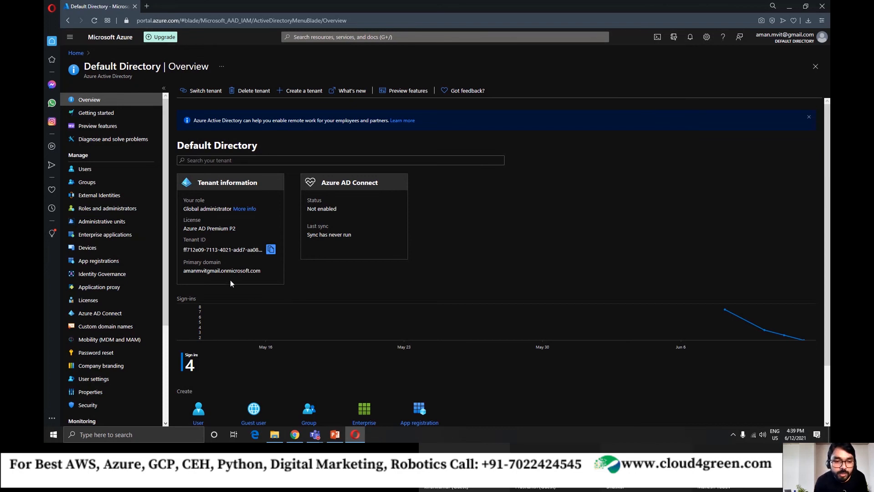
left_click_drag(183, 271, 262, 272)
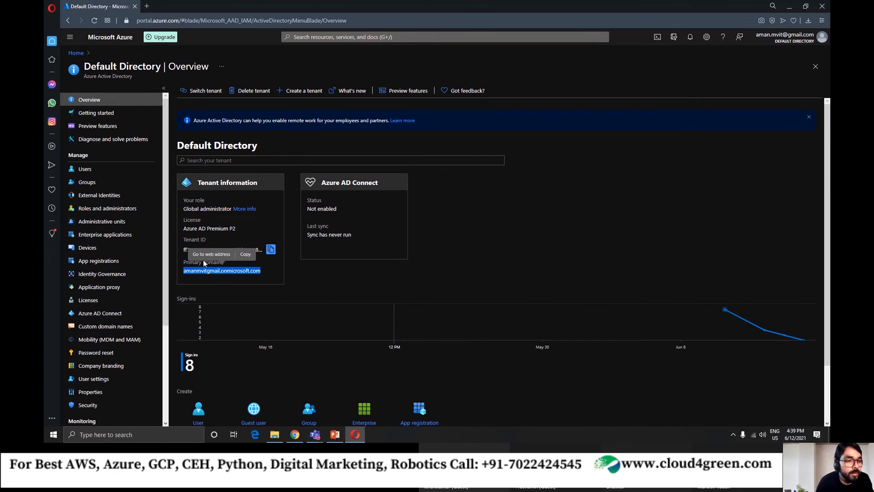
Open the list of all users in the Default Directory.
left_click(102, 168)
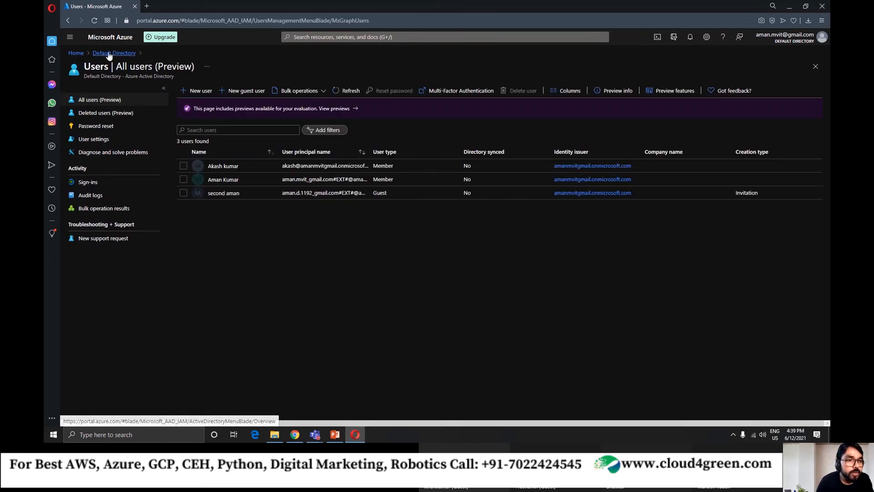
Revisit the Default Directory overview and its user list, and return to the recent resources on the portal home page.
left_click(109, 53)
left_click(83, 167)
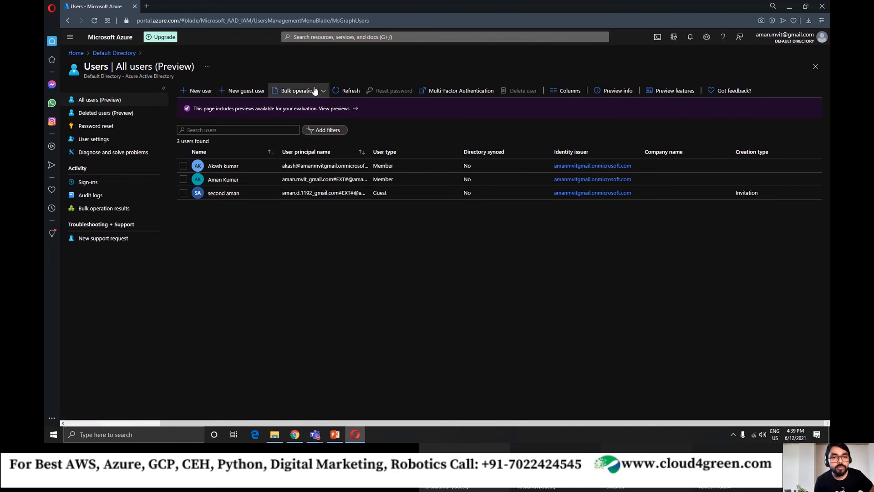
left_click(76, 52)
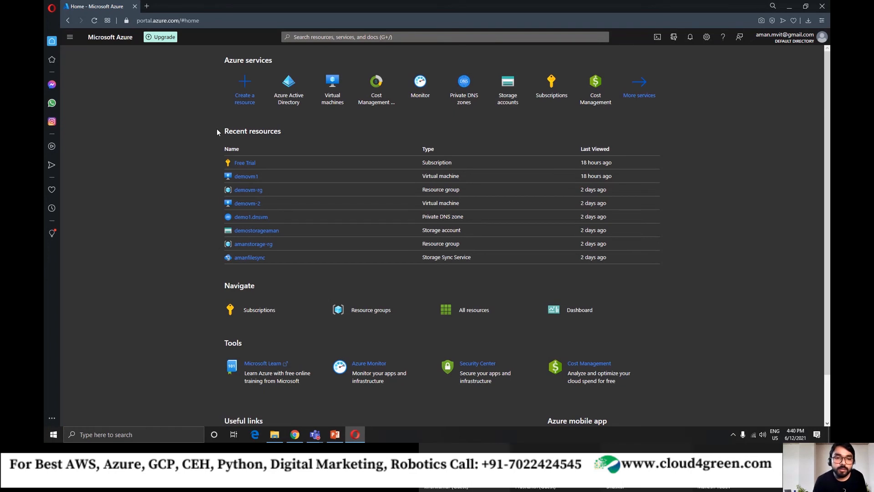
left_click_drag(217, 130, 293, 130)
left_click(181, 163)
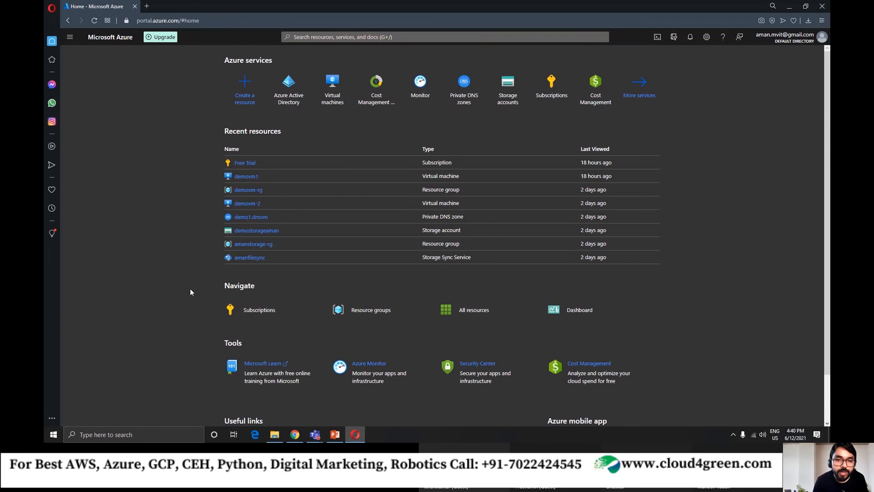
Open the private dashboard and view its dashboard list and the options of the All resources tile.
left_click(69, 40)
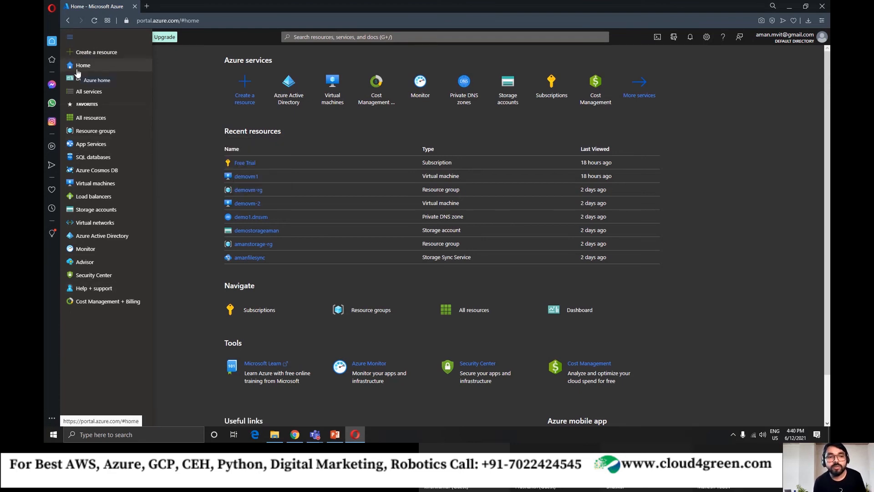
left_click(89, 79)
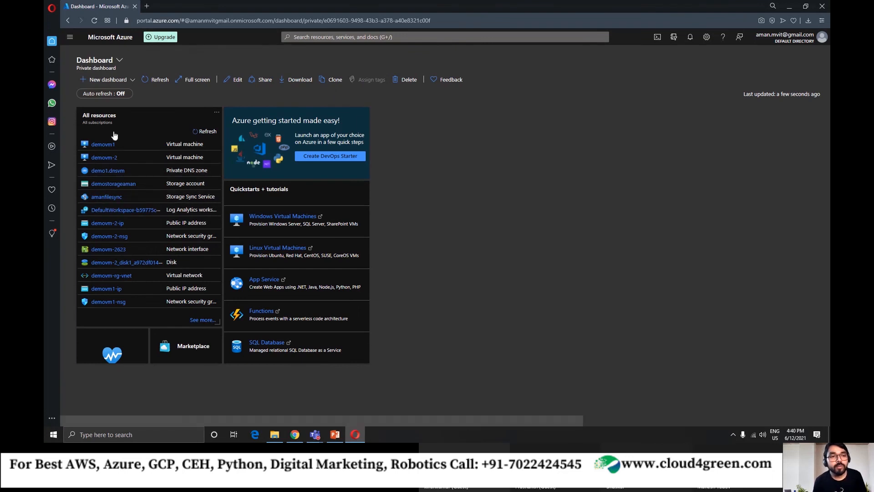
left_click(119, 61)
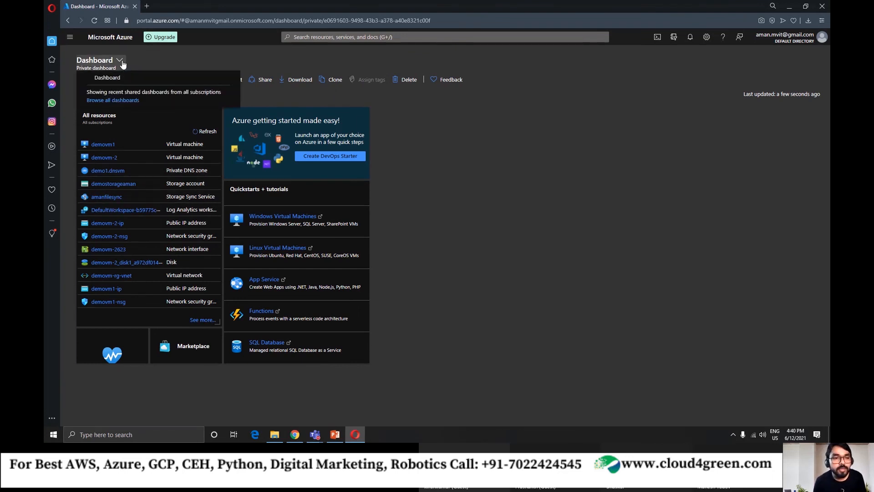
left_click(122, 62)
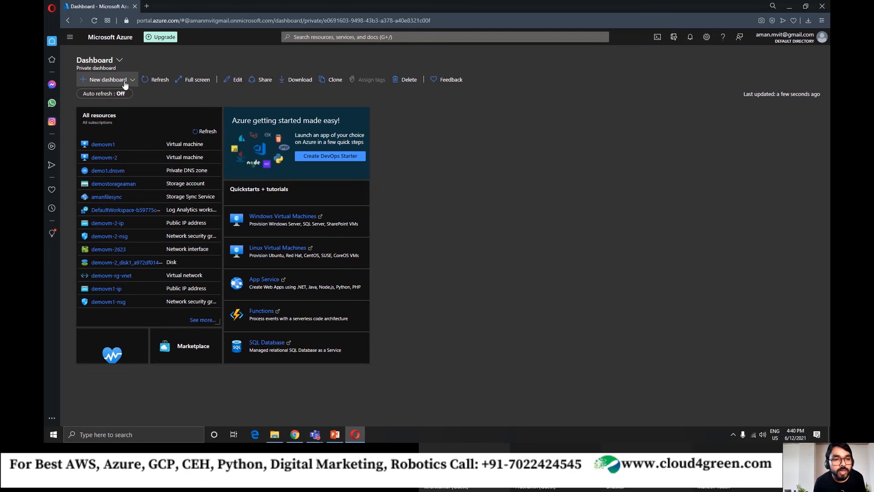
left_click(216, 115)
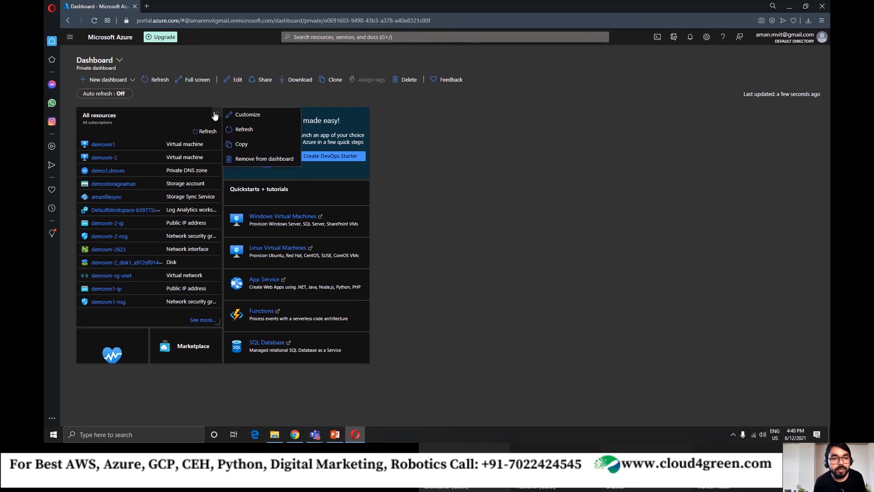
left_click(418, 234)
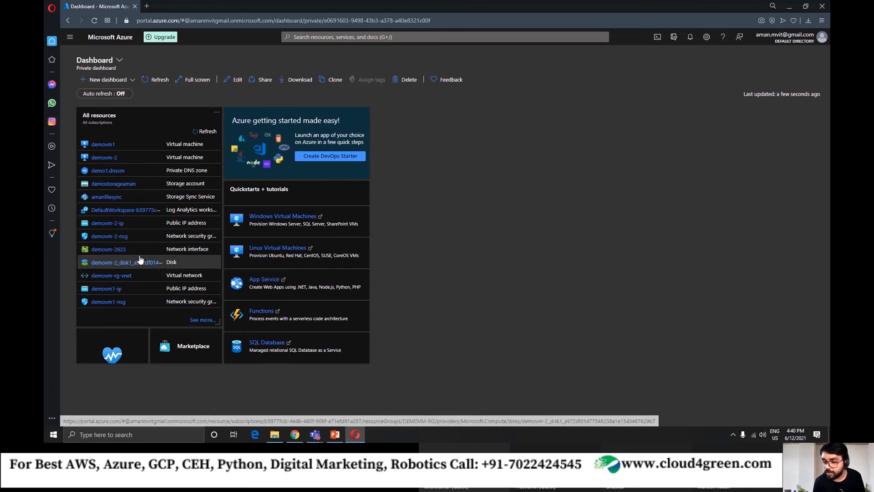
Open the Create a resource page and compare the portal-wide search with the services and marketplace search.
left_click(69, 38)
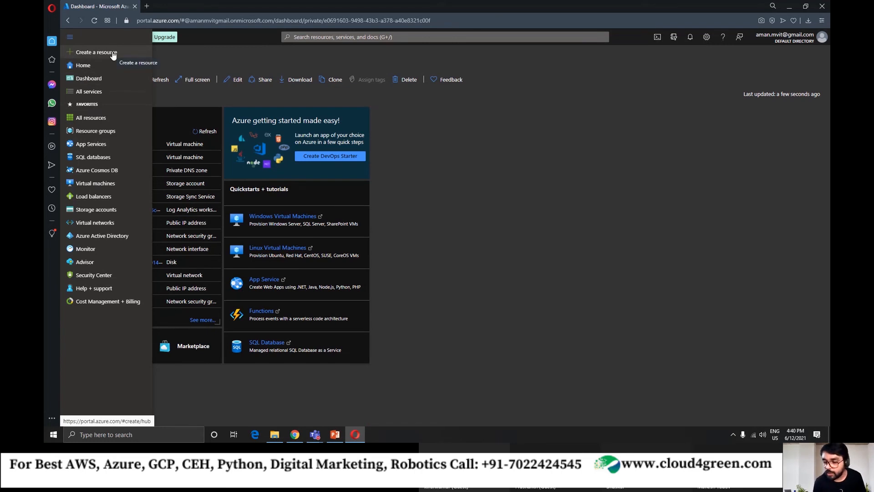
left_click(88, 53)
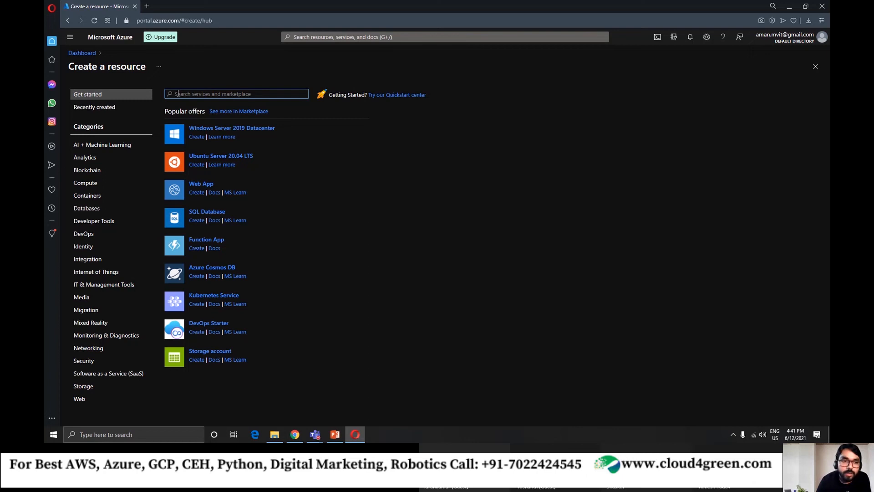
left_click(328, 38)
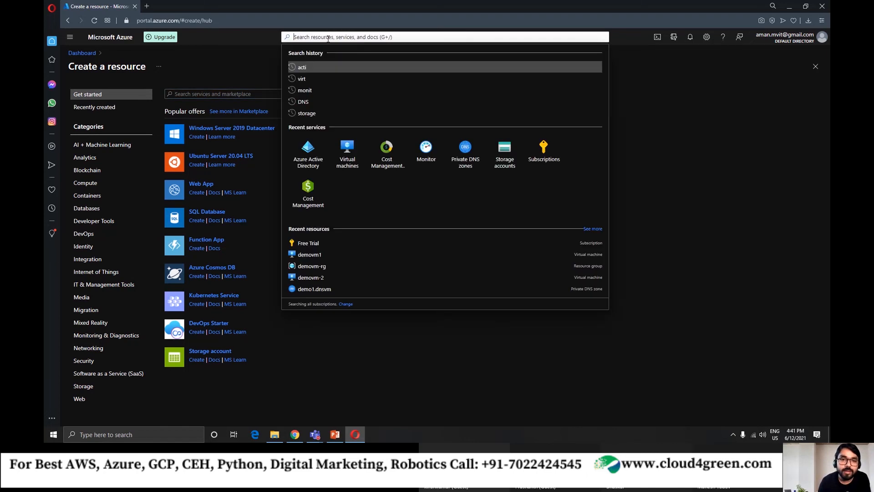
left_click(209, 93)
Search the whole portal for "virt", open the Virtual machines service and view its options for adding a machine.
left_click(306, 38)
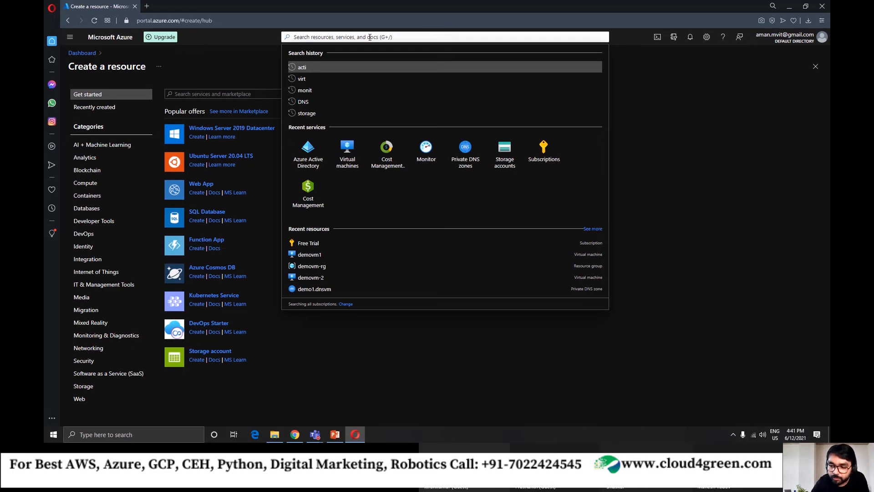
type("virtua")
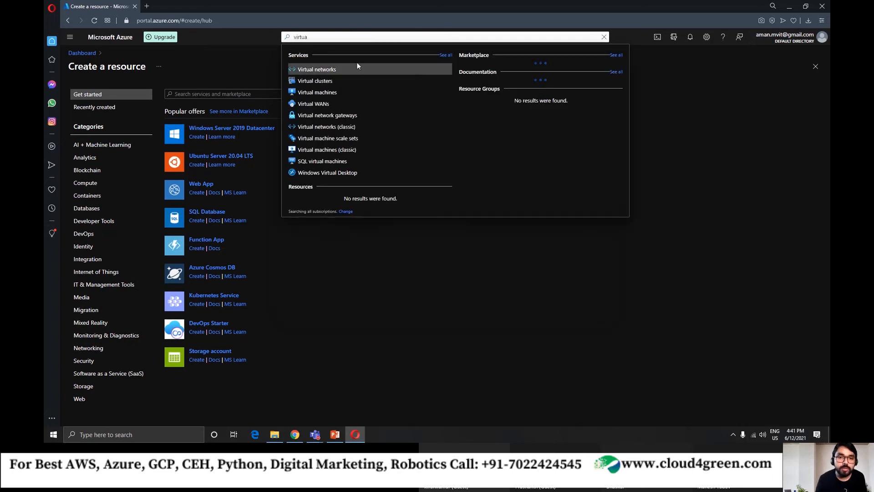
left_click(331, 92)
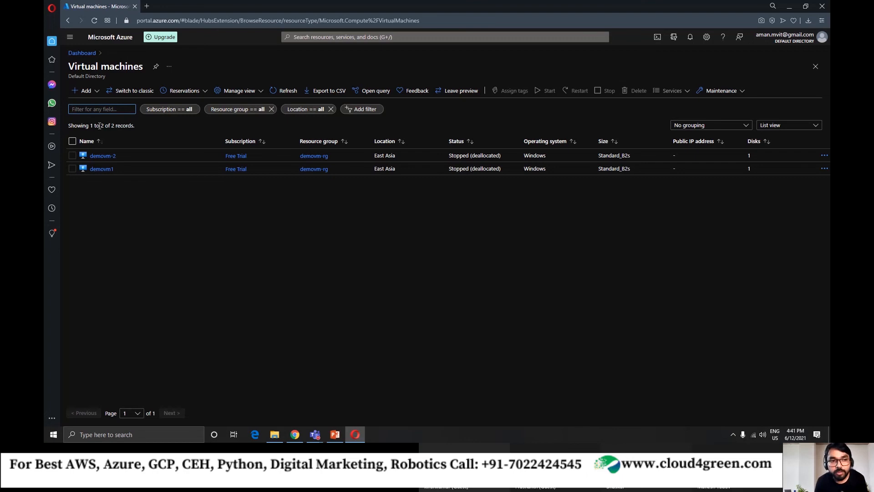
left_click(85, 90)
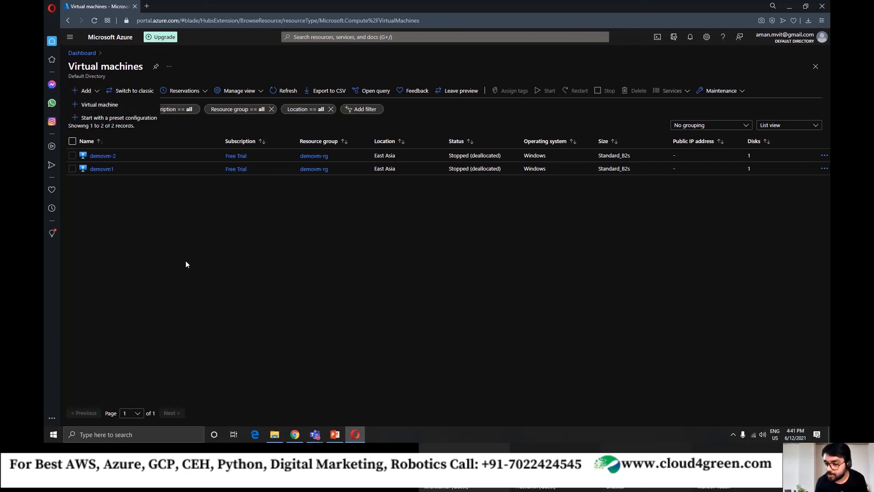
left_click(207, 255)
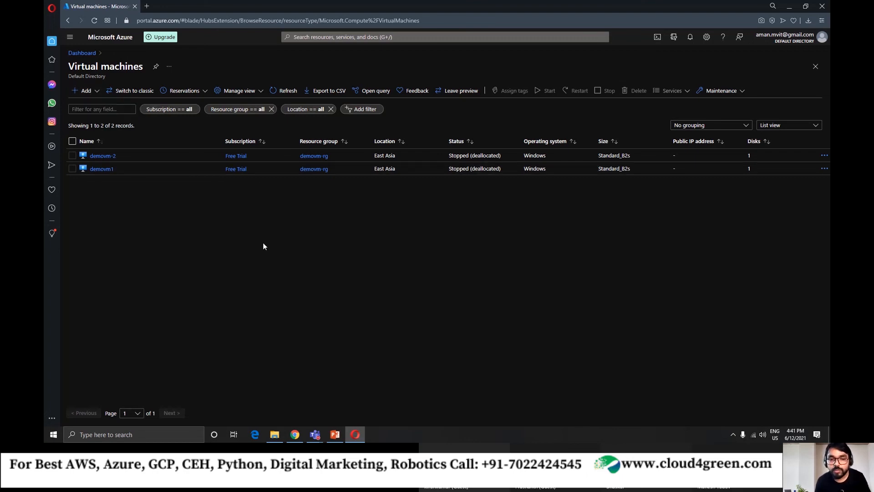
Return to the Create a resource page, search the marketplace for "virtual machine" and open the Virtual machine offer.
left_click(82, 52)
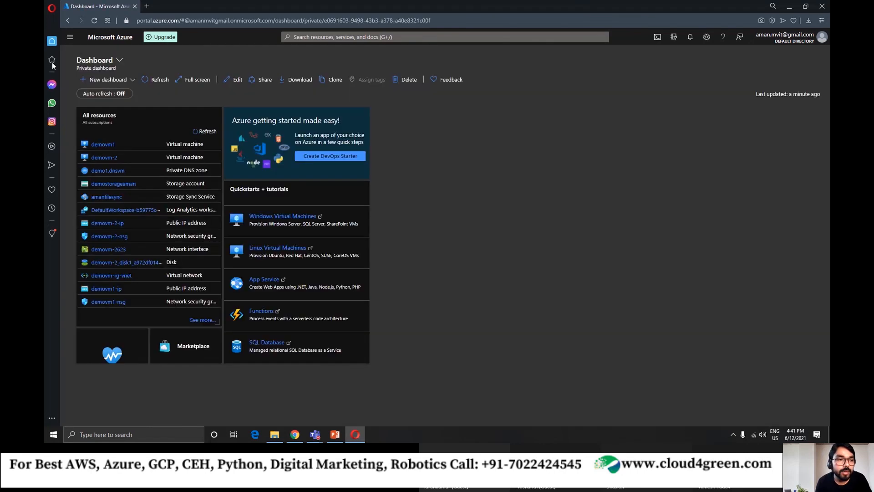
left_click(70, 37)
left_click(93, 53)
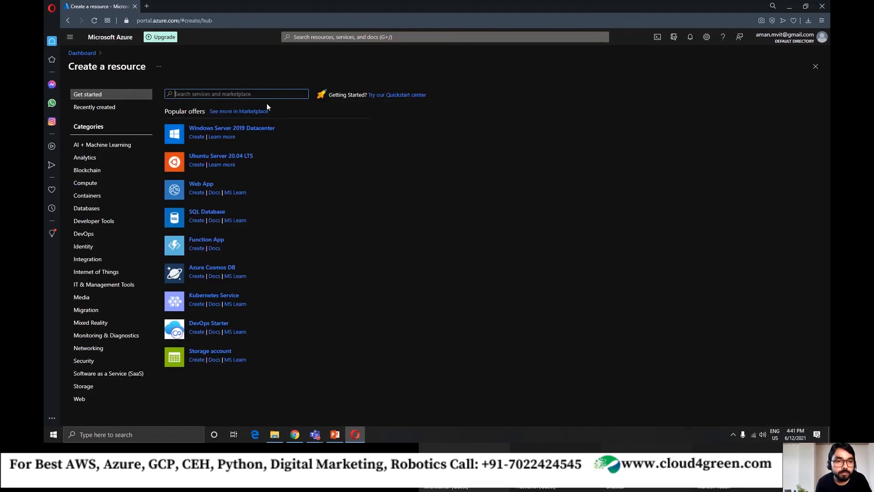
type("virtua")
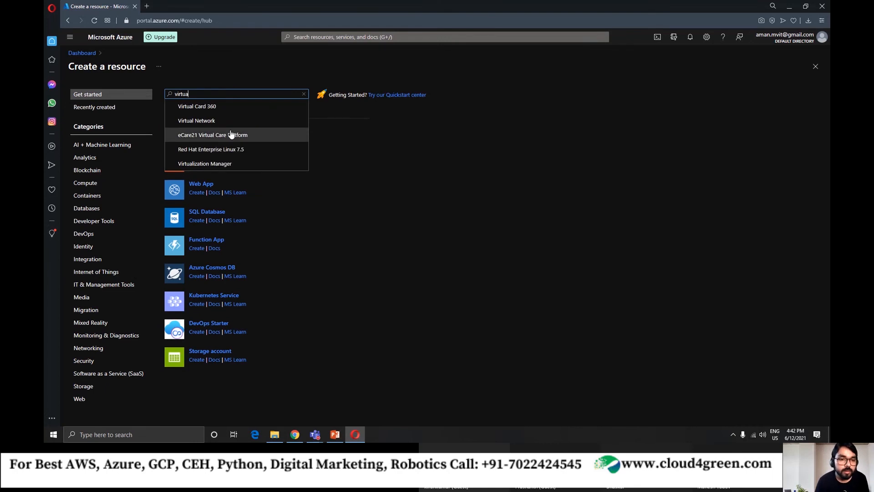
type("l")
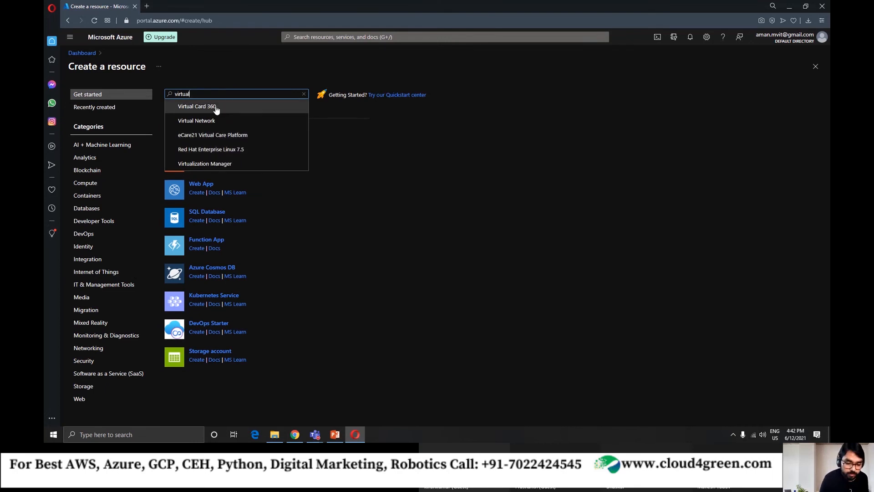
type(" machine")
left_click(208, 104)
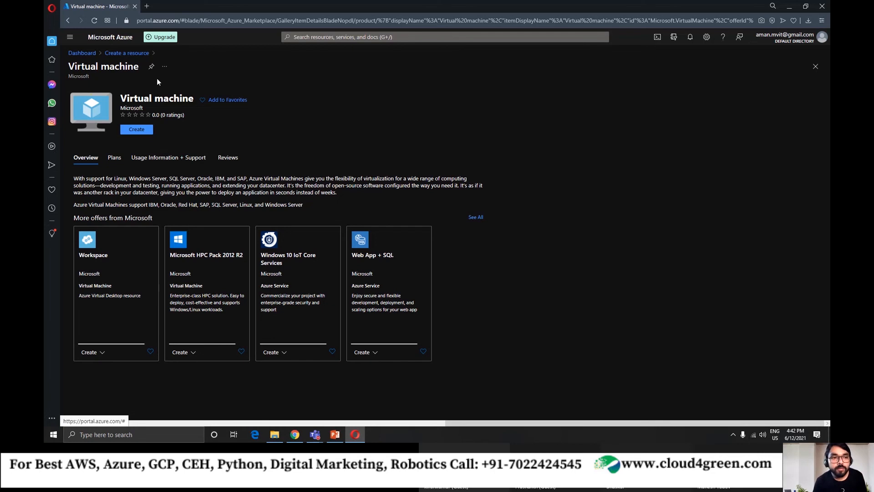
Return to the dashboard and open Azure Active Directory from the portal's favorites.
left_click(82, 53)
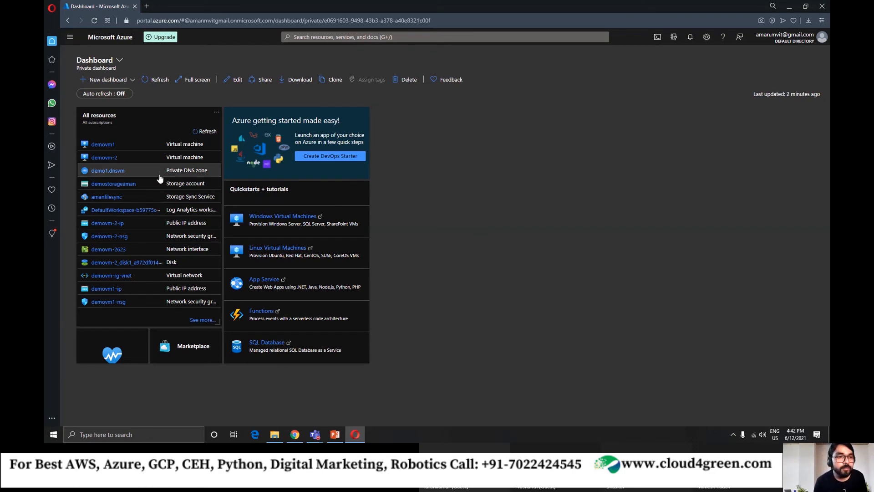
left_click(70, 36)
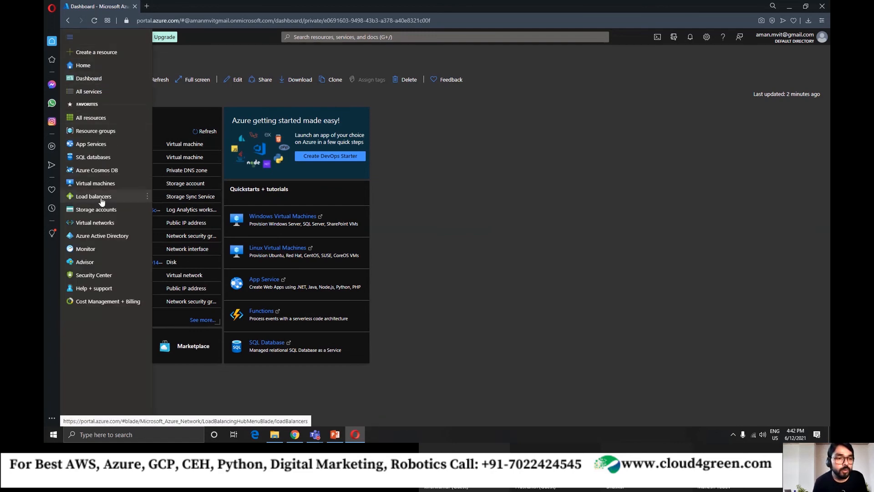
left_click(95, 237)
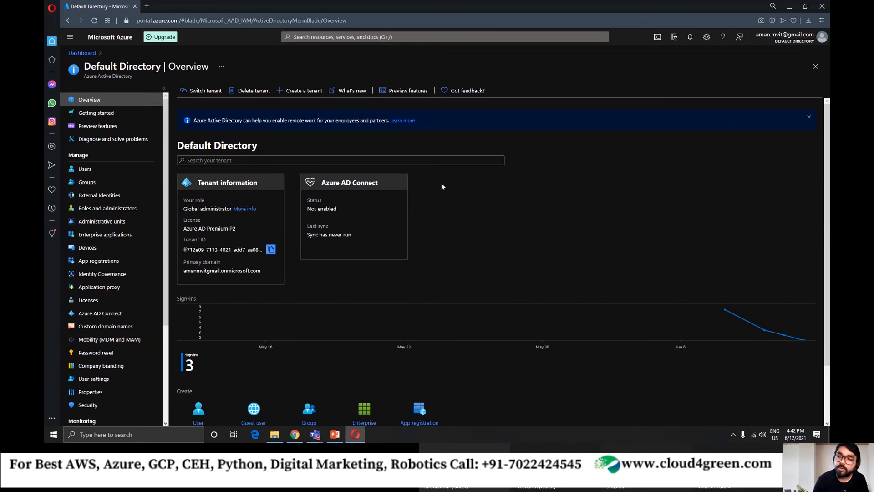
List the available tenants, view the solcen tenant's details and open the signed-in account's user profile in that tenant.
mouse_move(779, 45)
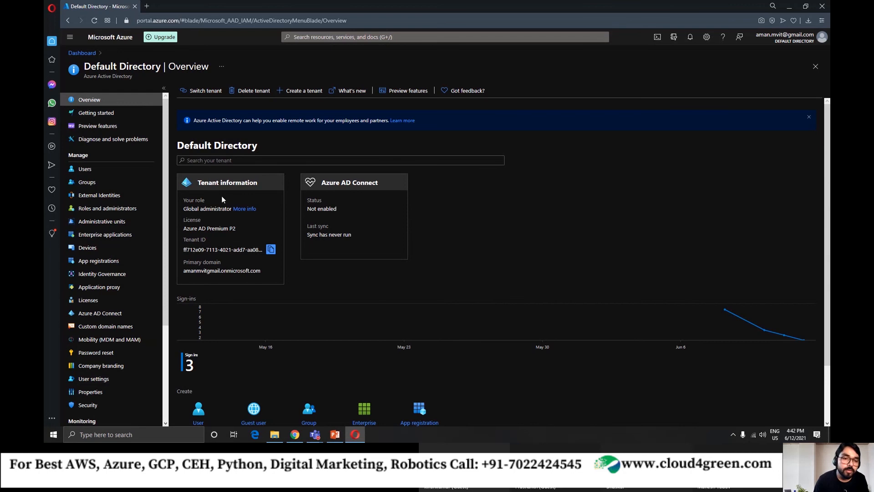
left_click(199, 93)
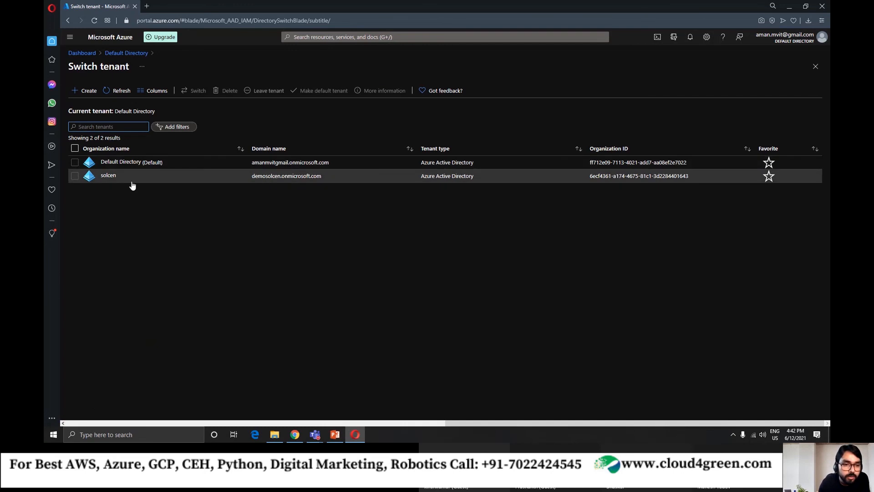
left_click(307, 180)
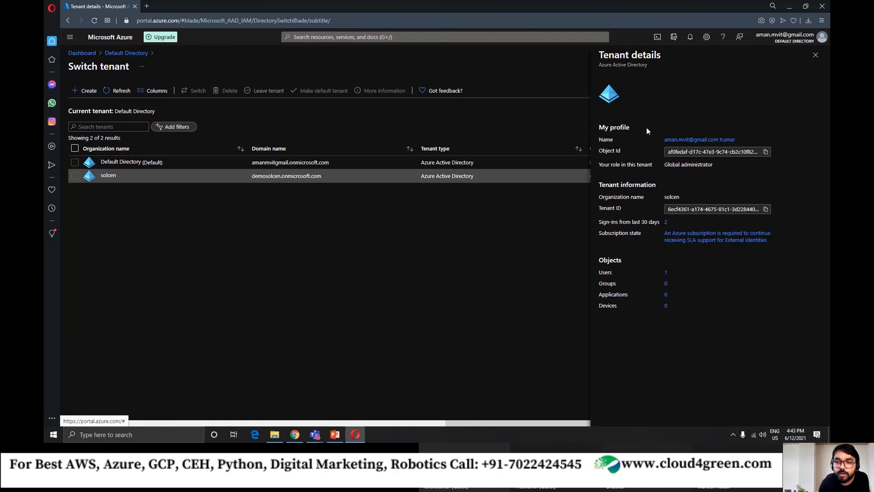
left_click(681, 141)
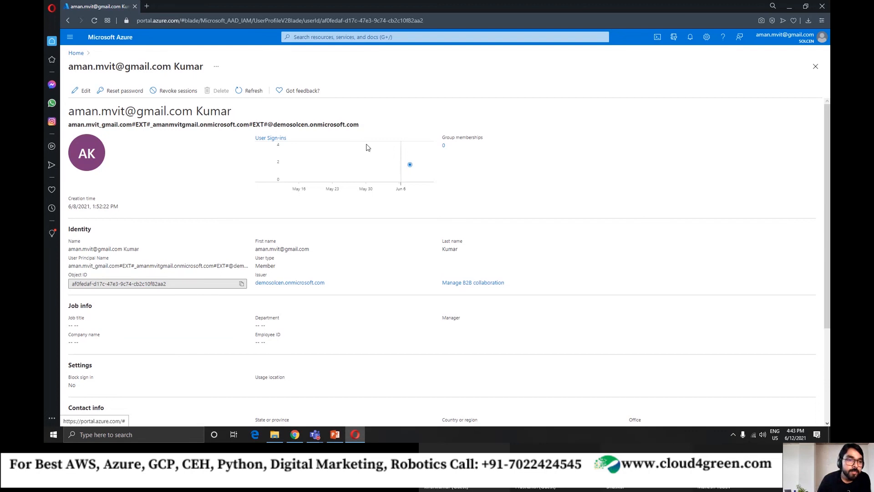
Look over the solcen tenant's home page and check its Subscriptions list.
left_click(77, 53)
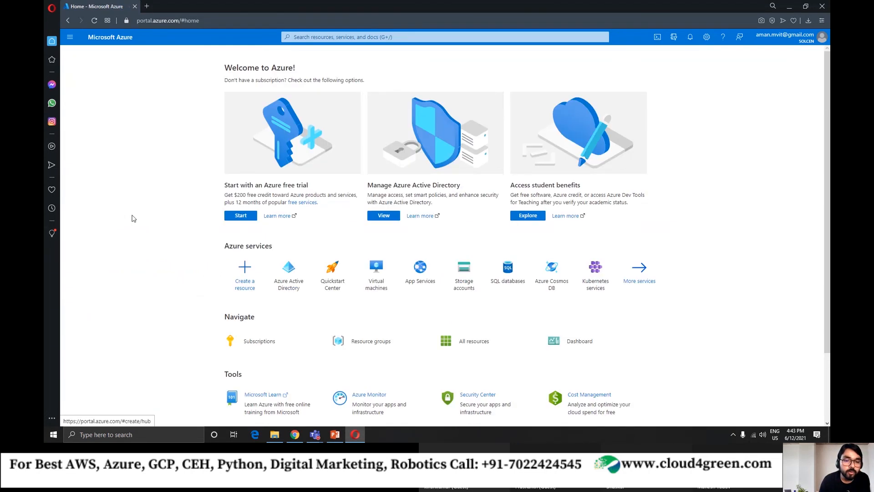
scroll(151, 232, "down", 1)
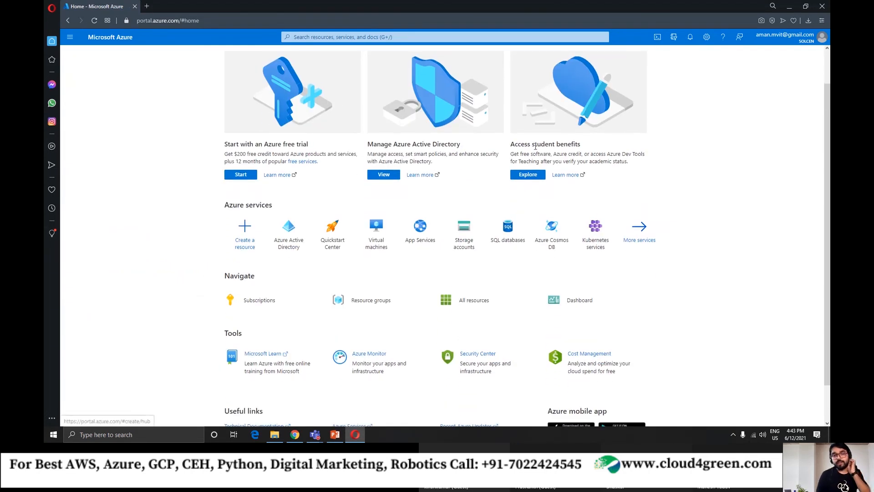
scroll(199, 228, "up", 1)
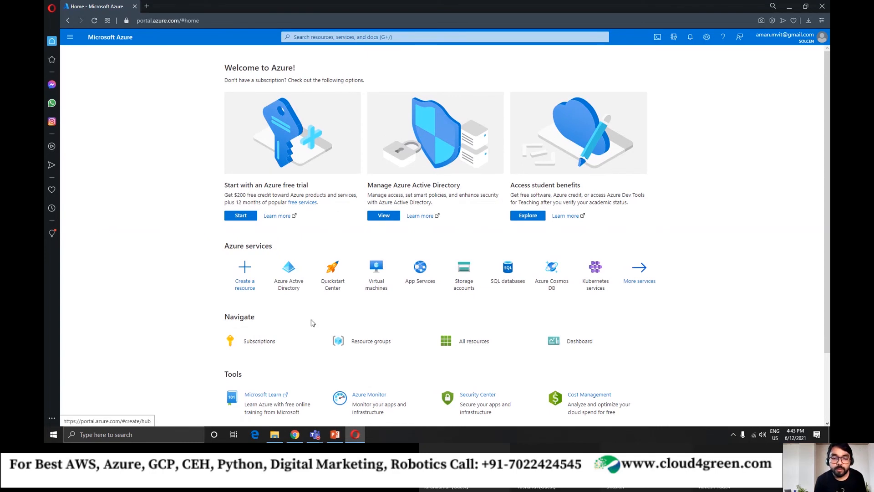
left_click(256, 341)
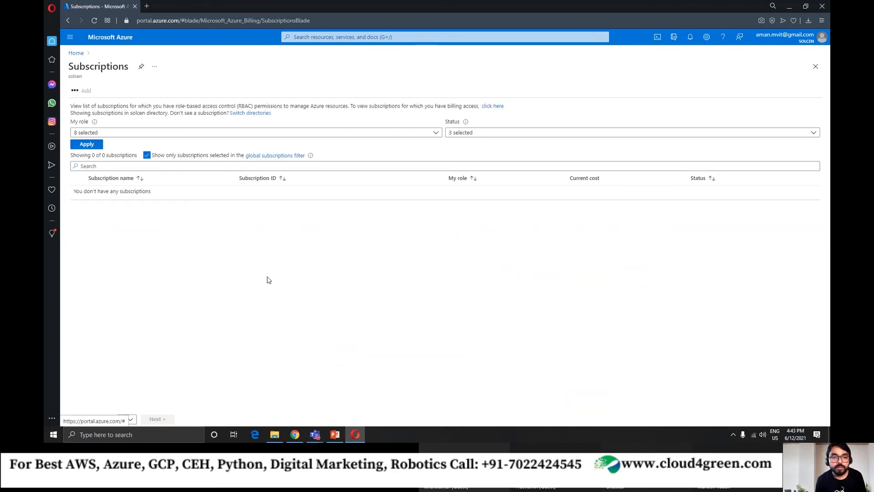
mouse_move(151, 192)
left_mouse_down()
mouse_move(63, 198)
mouse_move(162, 192)
left_mouse_up()
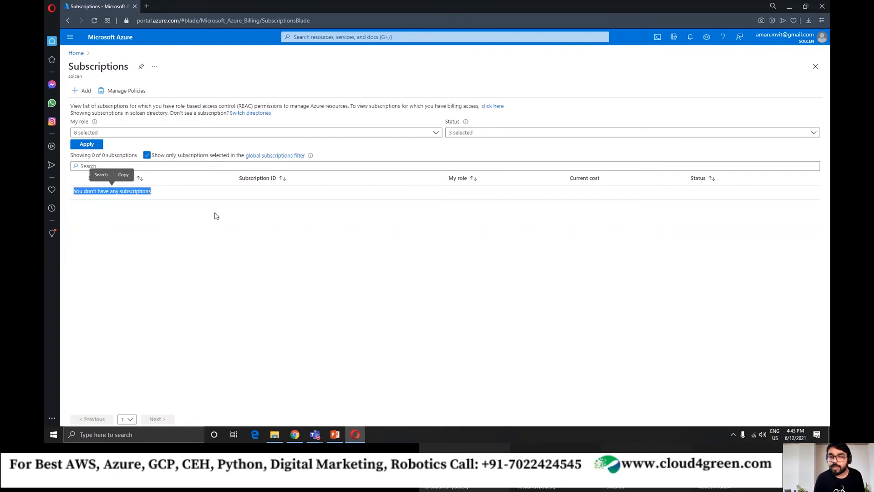
left_click(217, 216)
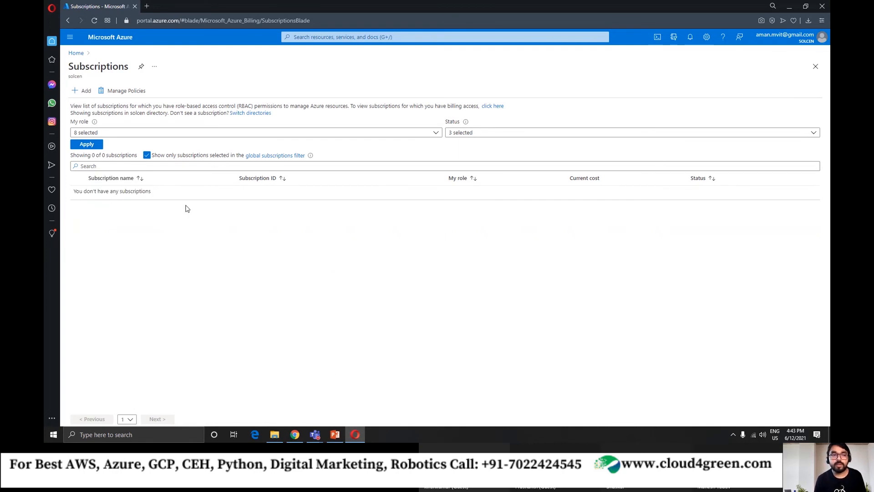
Try to add a subscription to the solcen directory, leave the sign-in page, and check the signed-in account's details.
left_click(84, 92)
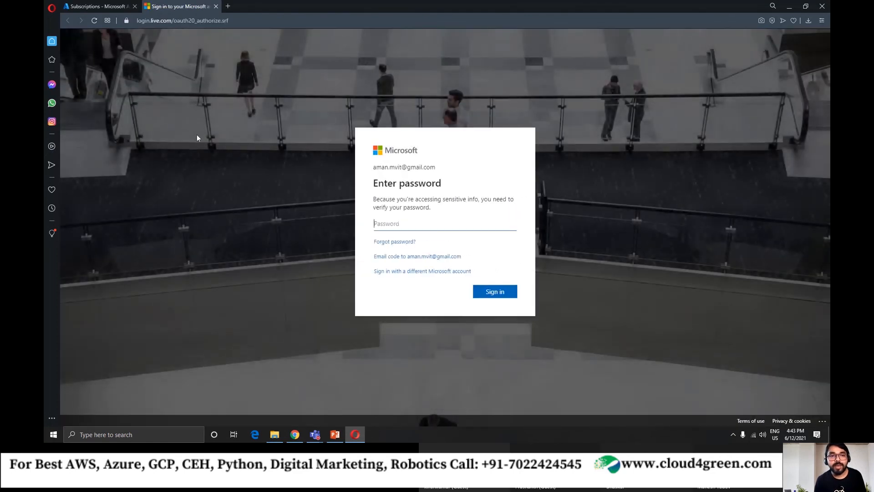
left_click(216, 6)
left_click(816, 40)
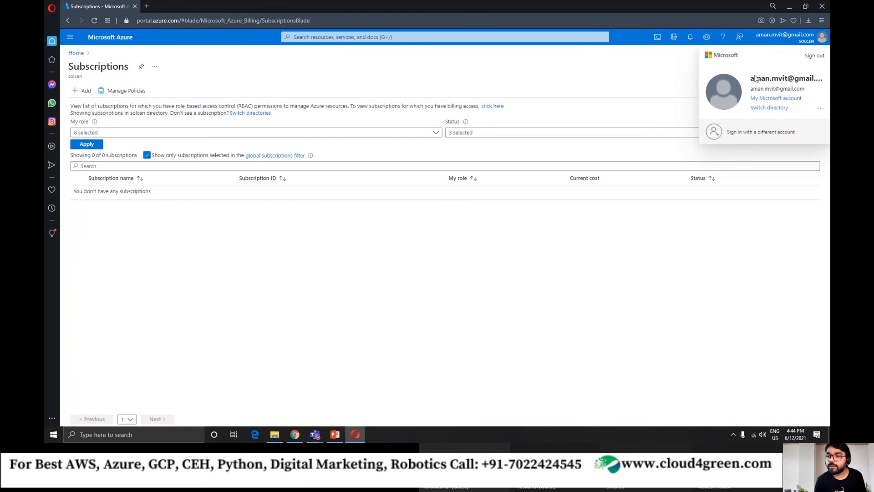
left_click(426, 93)
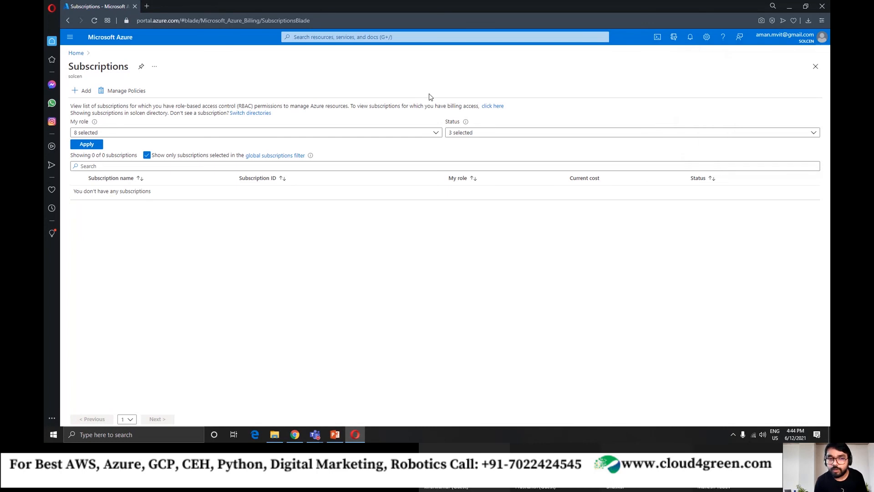
Switch from the solcen tenant to the Default Directory tenant and open its home page.
left_click(76, 53)
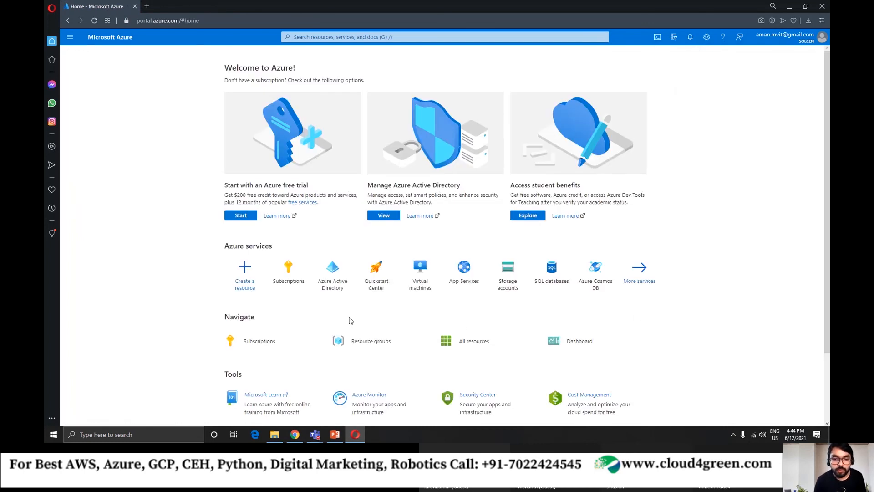
scroll(359, 325, "down", 2)
left_click(332, 202)
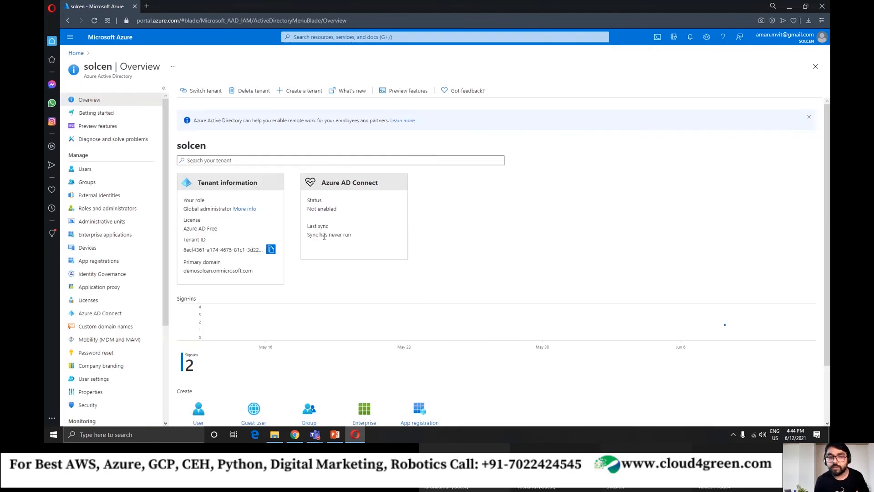
left_click(206, 91)
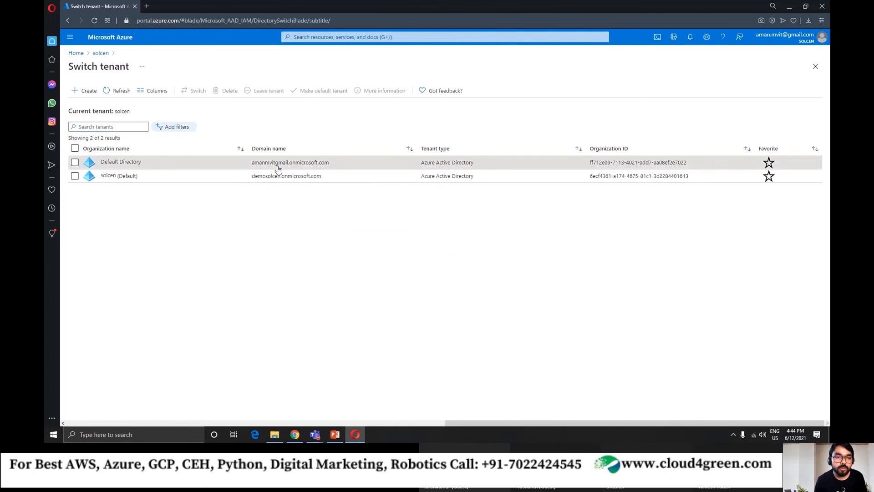
left_click(278, 167)
left_click(677, 141)
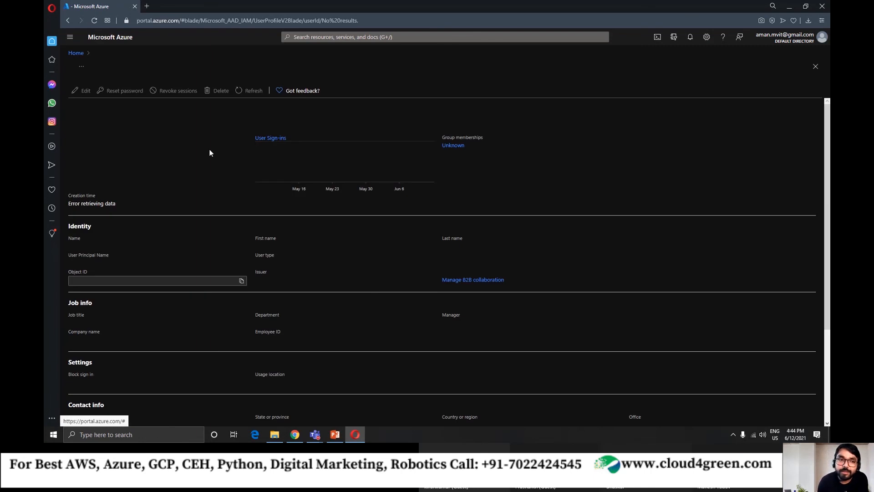
left_click(73, 53)
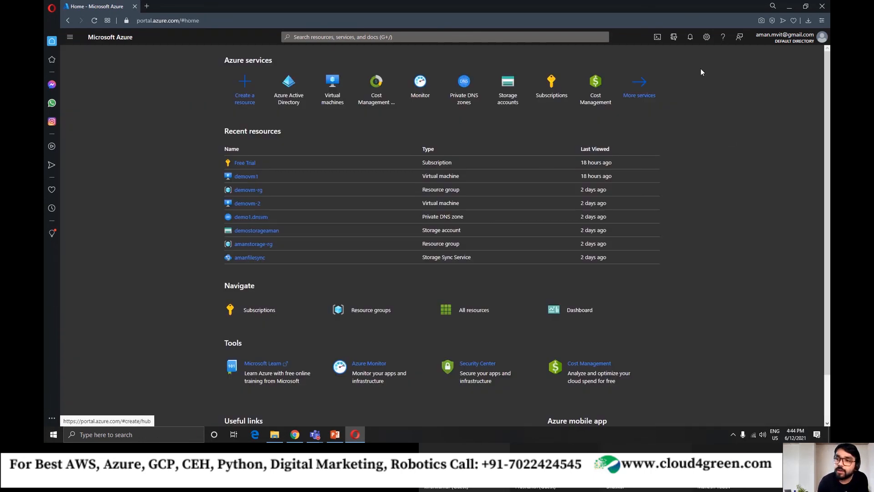
Examine the portal settings, including the durations for signing out when inactive, and view the signed-in account's details.
left_click(707, 37)
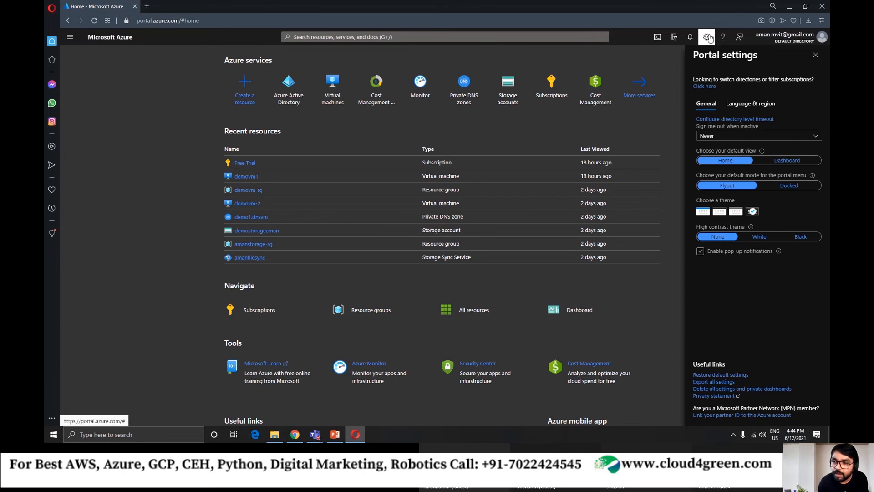
left_click_drag(691, 57, 757, 57)
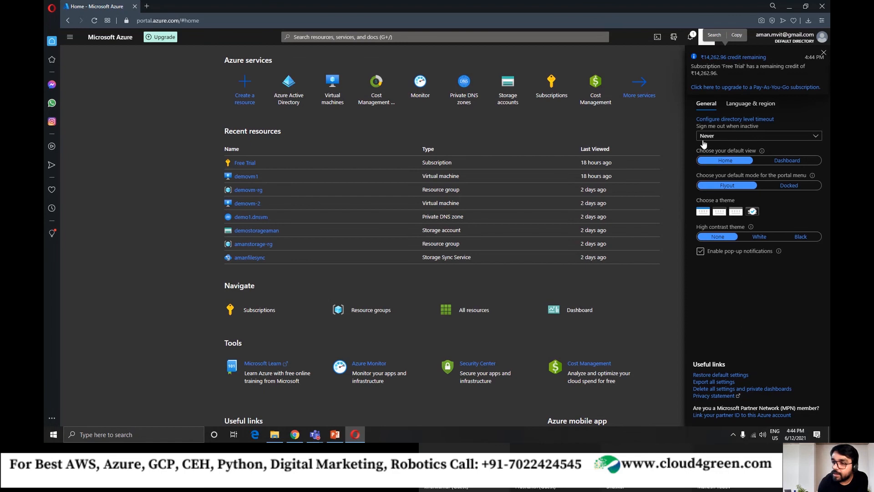
left_click(742, 138)
left_click(742, 138)
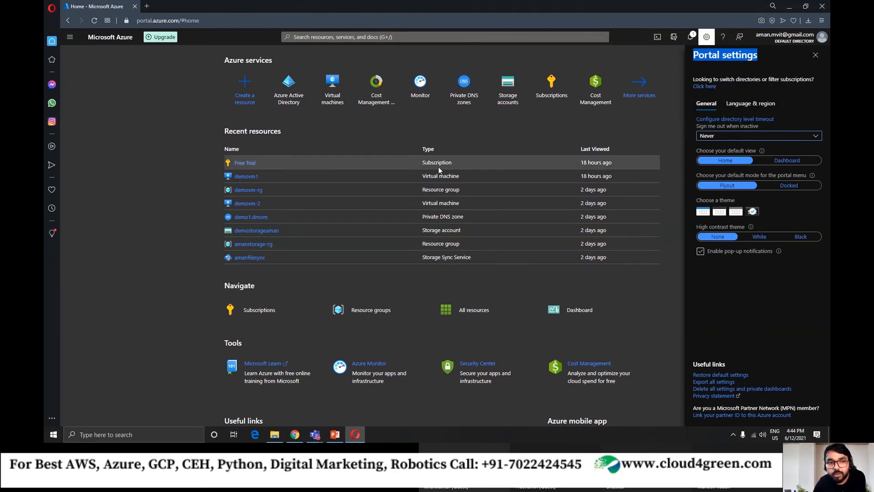
left_click(805, 114)
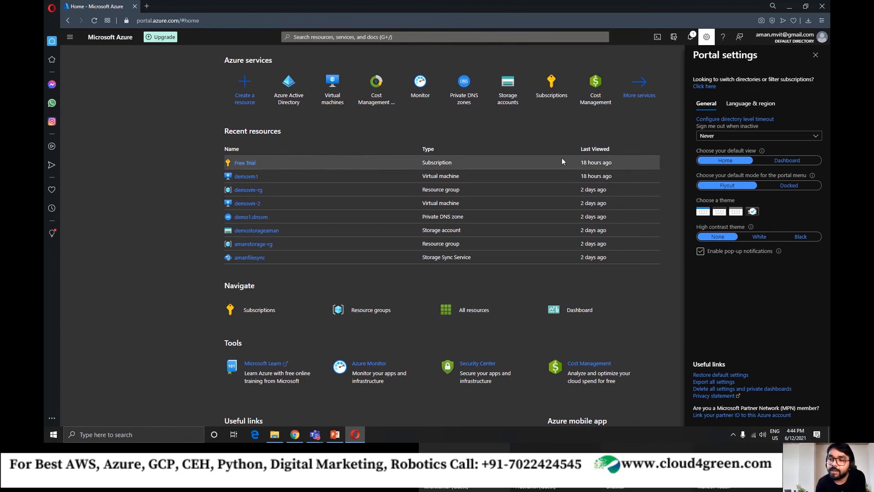
left_click(750, 137)
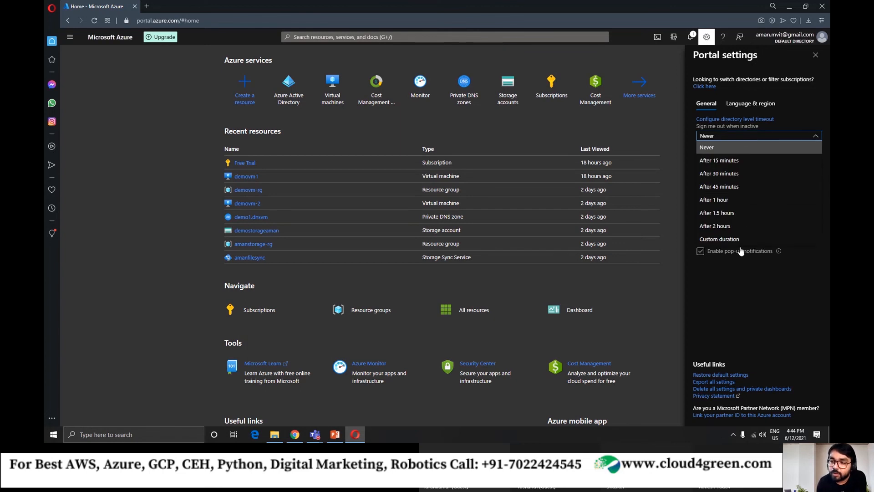
left_click(735, 139)
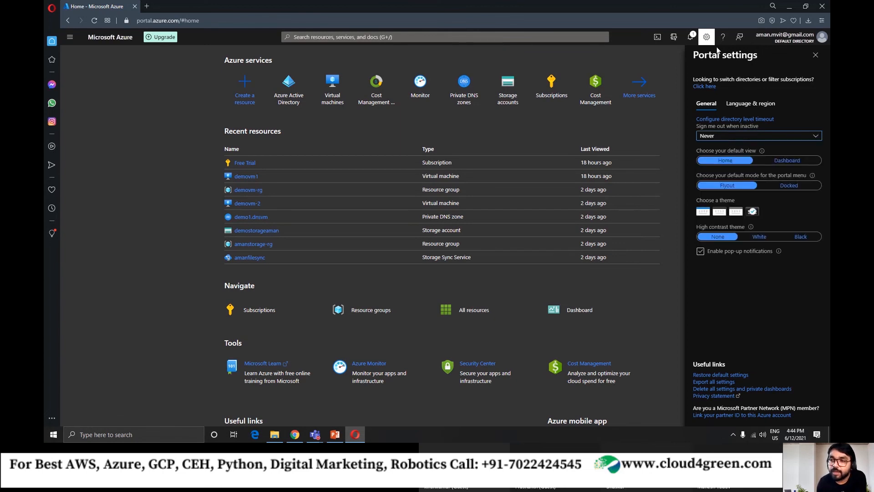
left_click(707, 37)
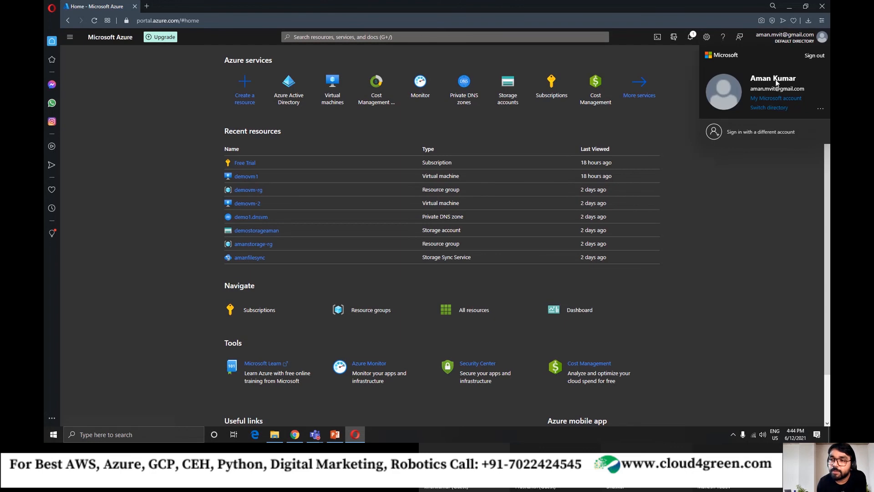
left_click(757, 187)
Try each of the lighter portal themes, restore the Dark theme and close the portal settings.
left_click(707, 39)
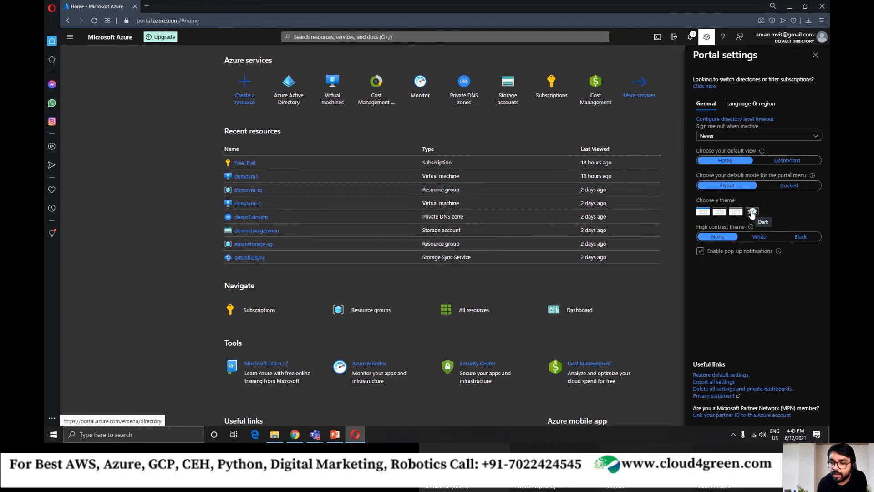
left_click(703, 214)
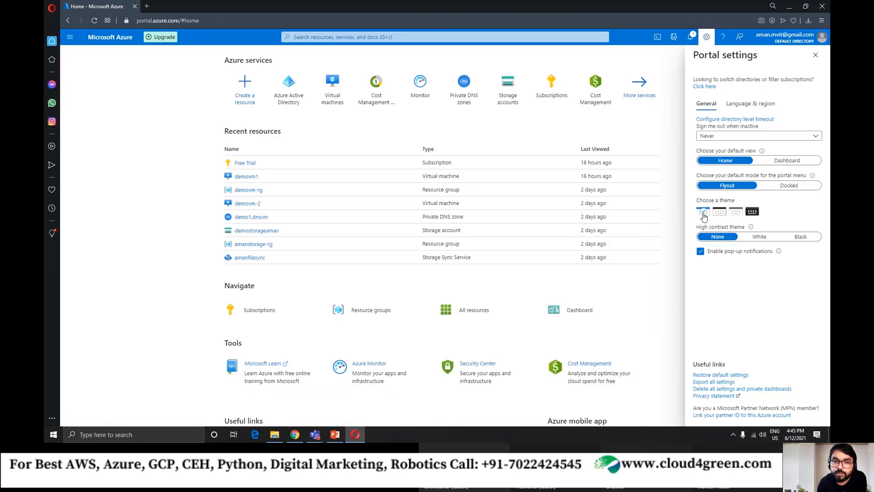
left_click(719, 212)
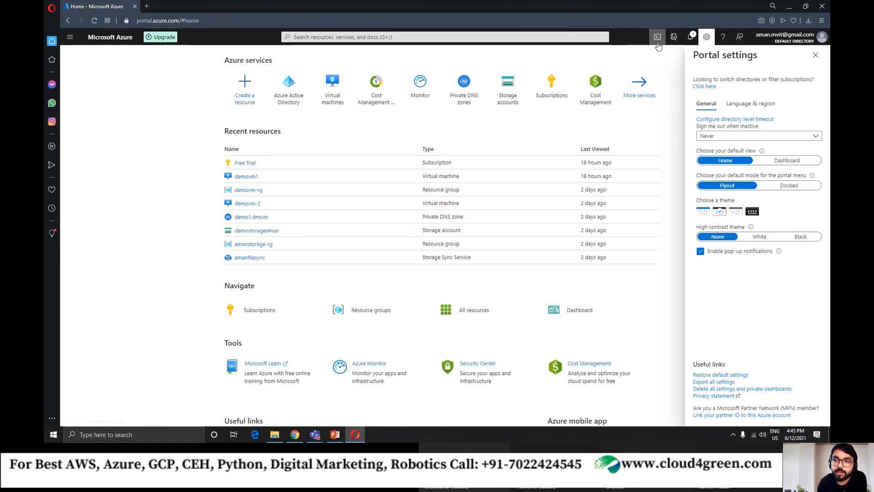
left_click(736, 211)
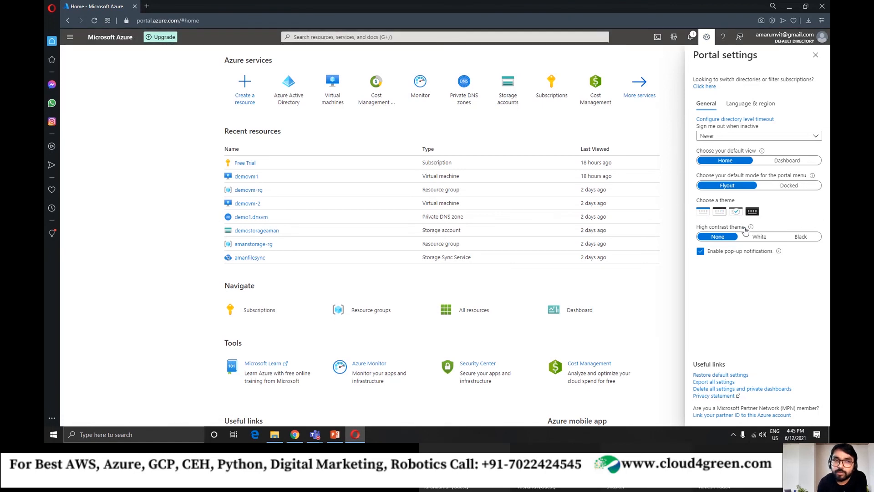
left_click(753, 213)
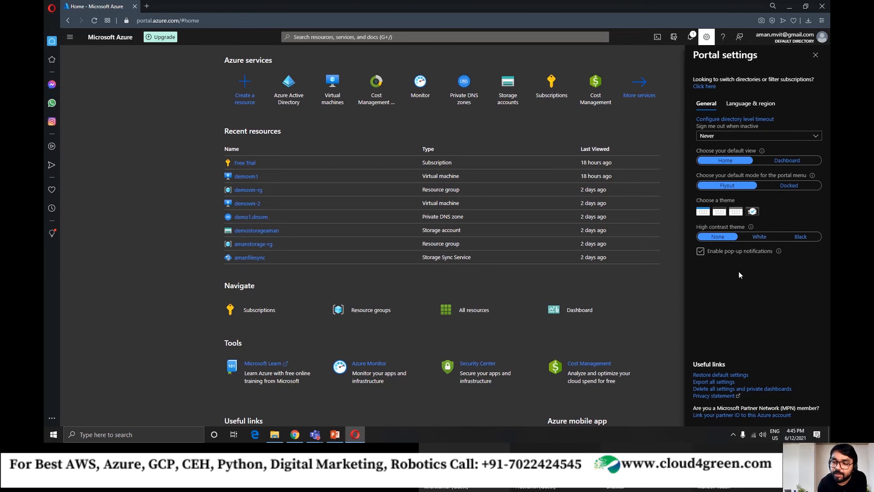
left_click(814, 55)
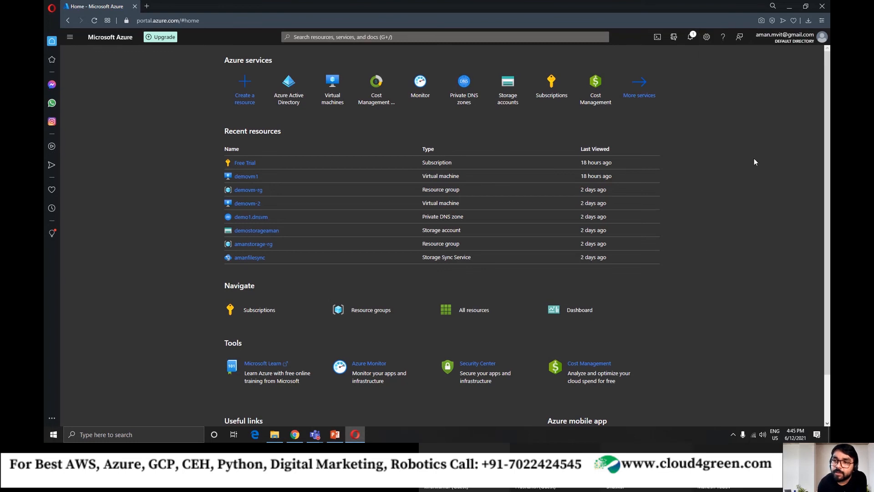
Open Azure Active Directory for the Default Directory and highlight its primary domain in the tenant information.
left_click(289, 96)
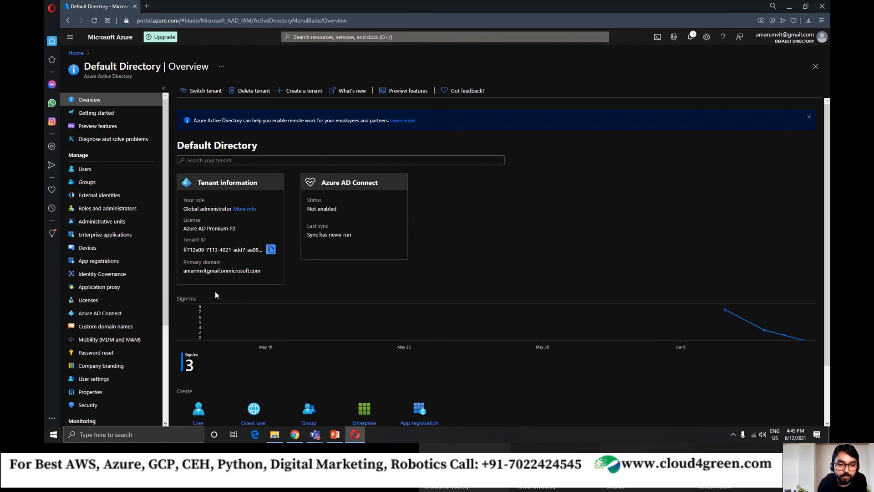
left_click_drag(184, 272, 261, 271)
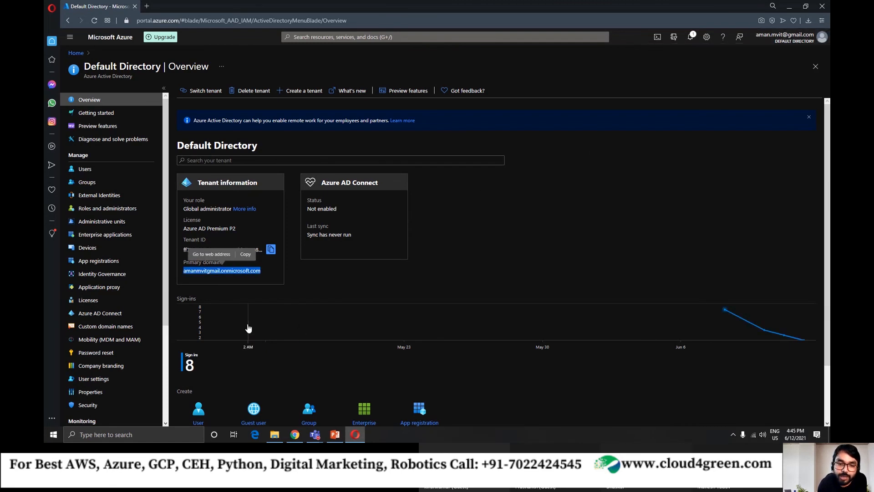
left_click_drag(184, 271, 220, 271)
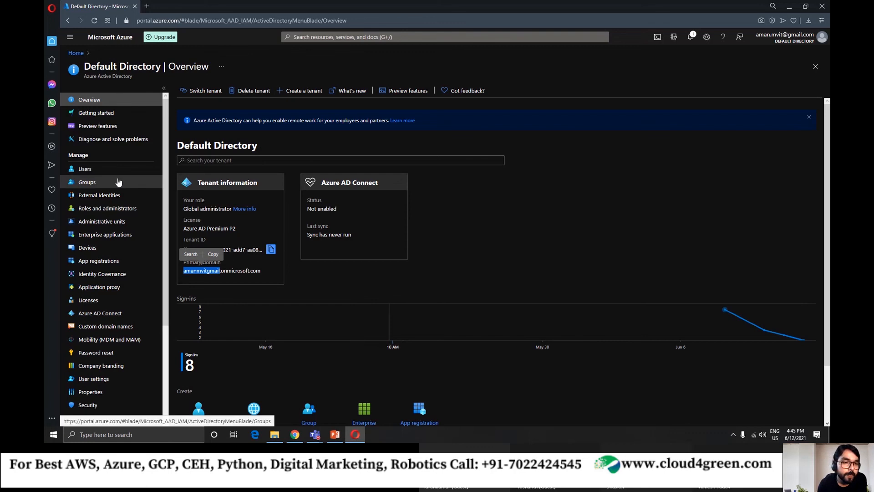
Examine the Default Directory's user list, selecting and deselecting every listed user, and return to the directory overview.
left_click(95, 170)
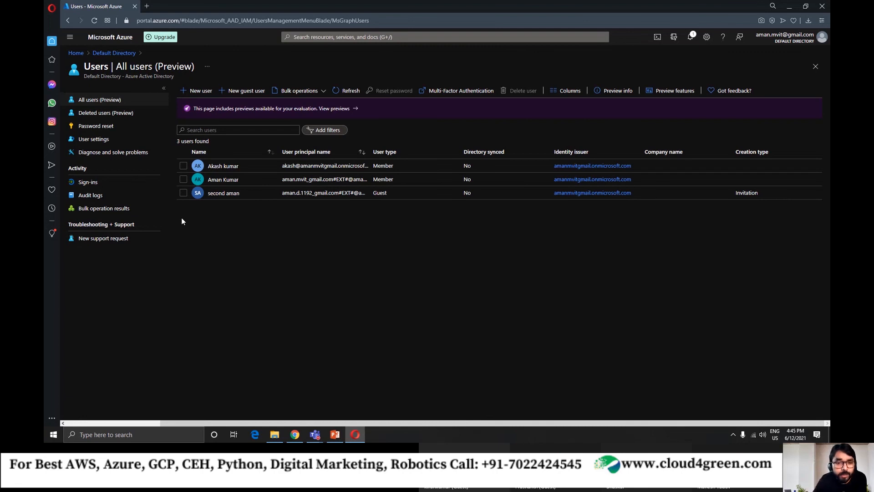
left_click(183, 165)
left_click(183, 179)
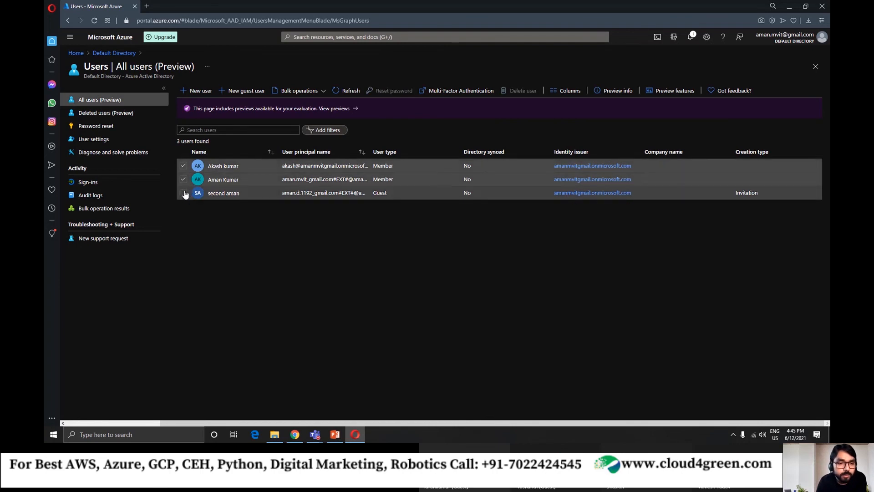
left_click(184, 193)
left_click(183, 166)
left_click(183, 179)
left_click(183, 193)
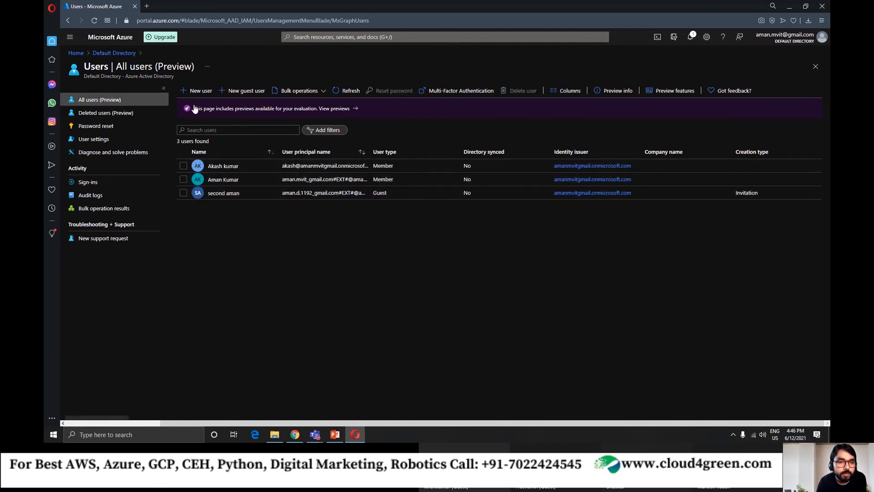
left_click(196, 89)
left_click(114, 54)
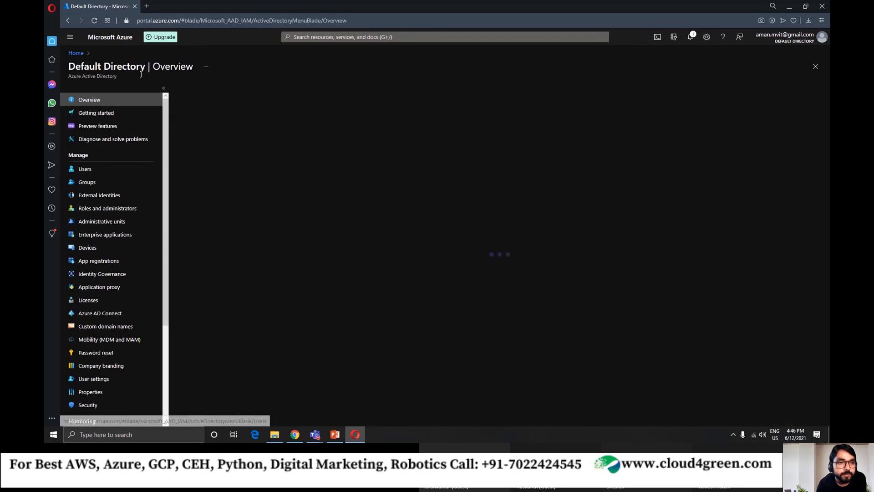
left_click(128, 169)
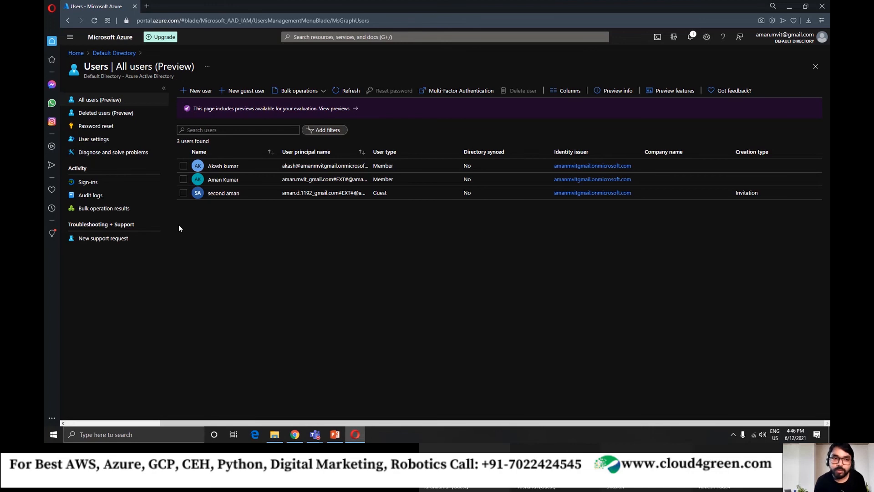
left_click(120, 52)
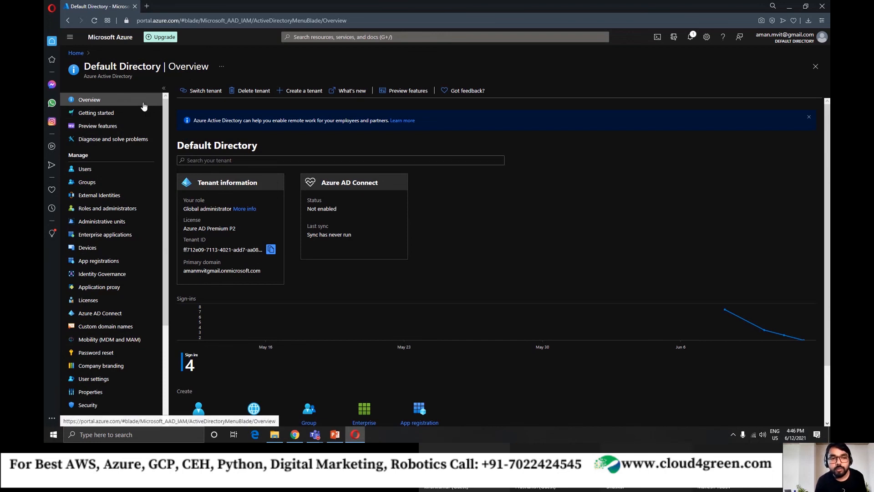
Open the Default Directory's user list and start creating a new user.
left_click(86, 170)
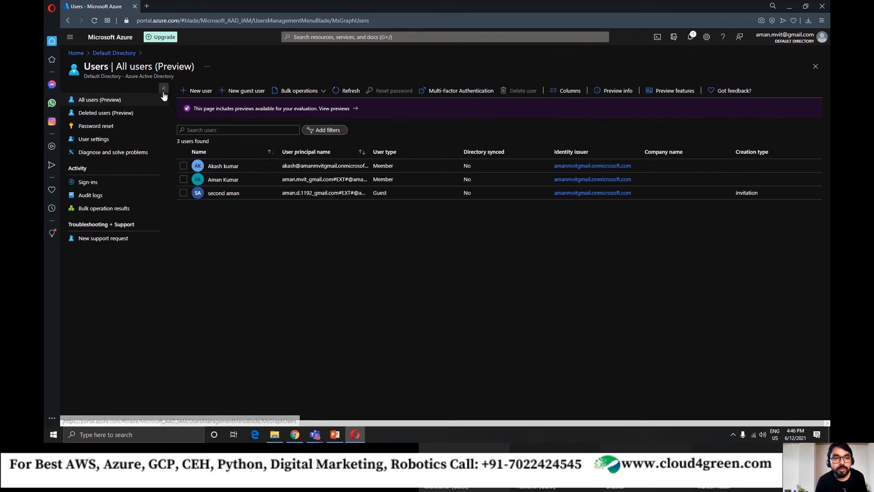
left_click(164, 91)
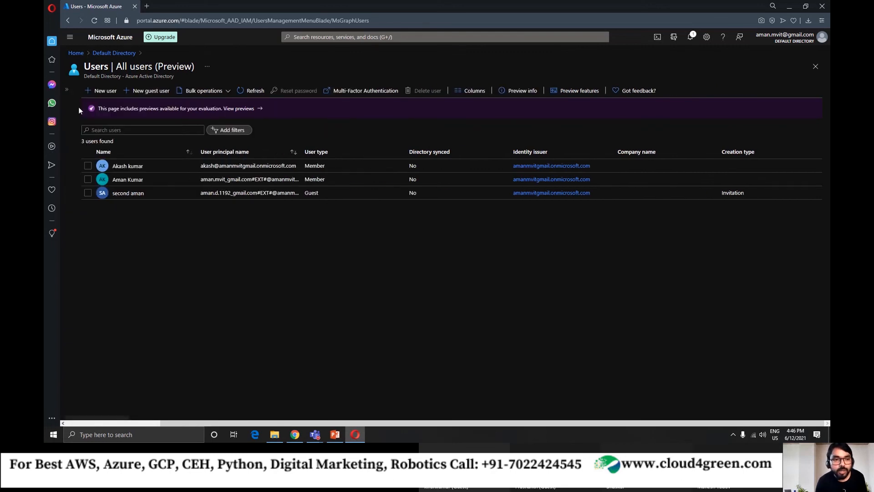
left_click(69, 91)
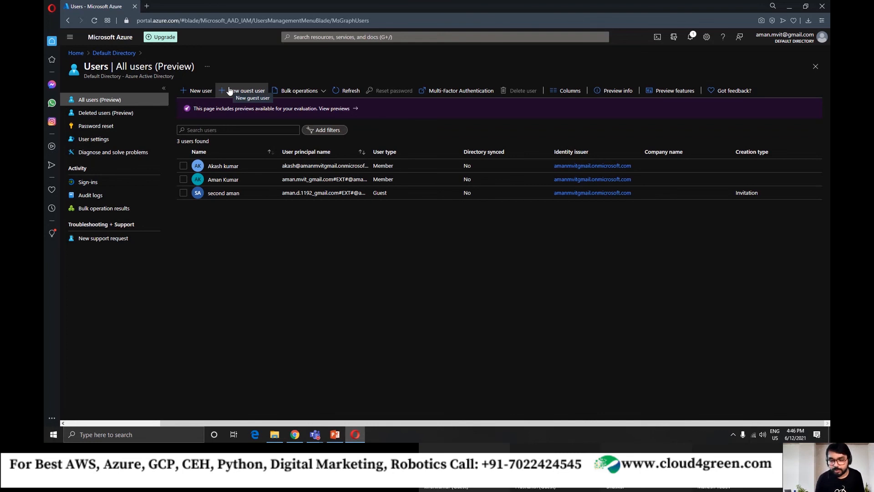
left_click(190, 93)
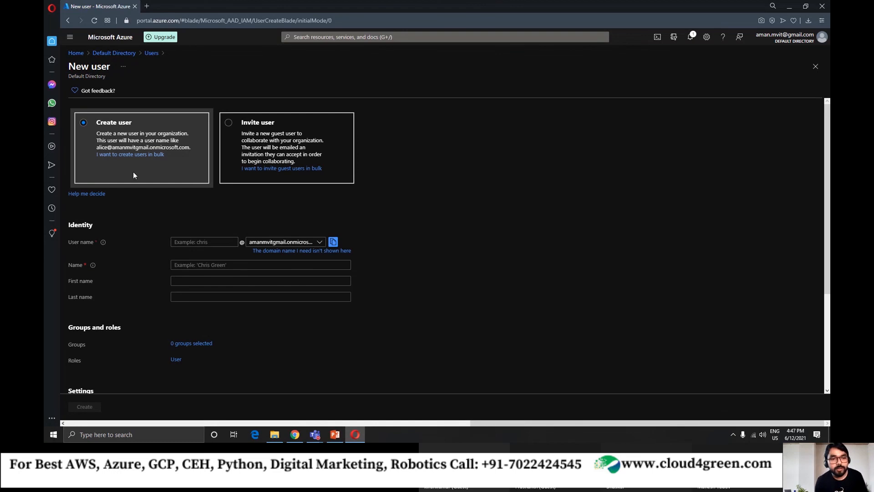
Enter the new user's user name and select the directory's onmicrosoft.com domain for it.
left_click(208, 242)
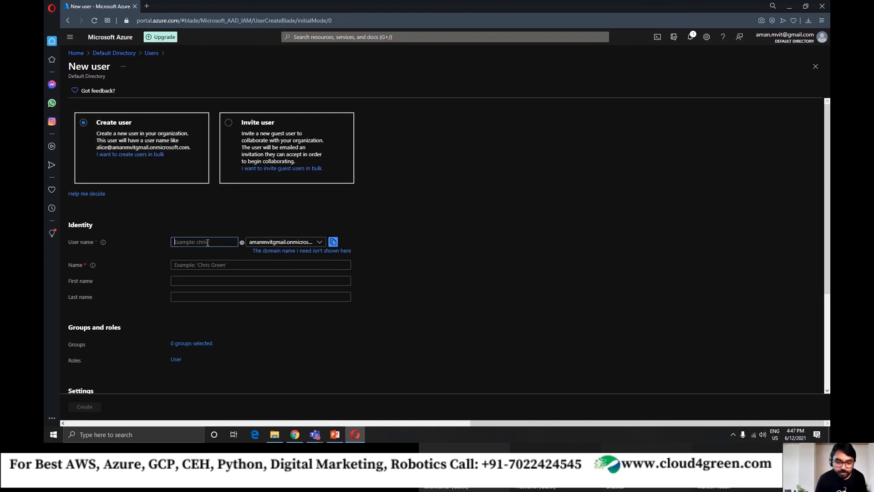
type("kiran")
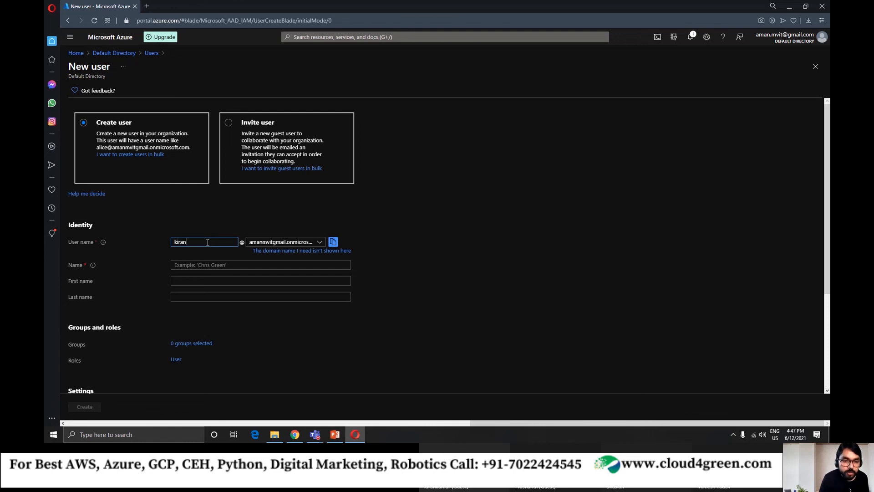
left_click(218, 225)
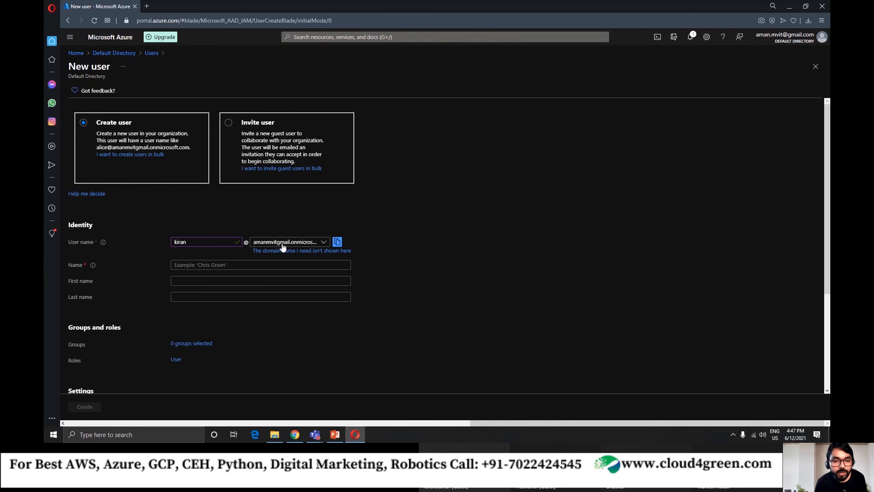
left_click(323, 241)
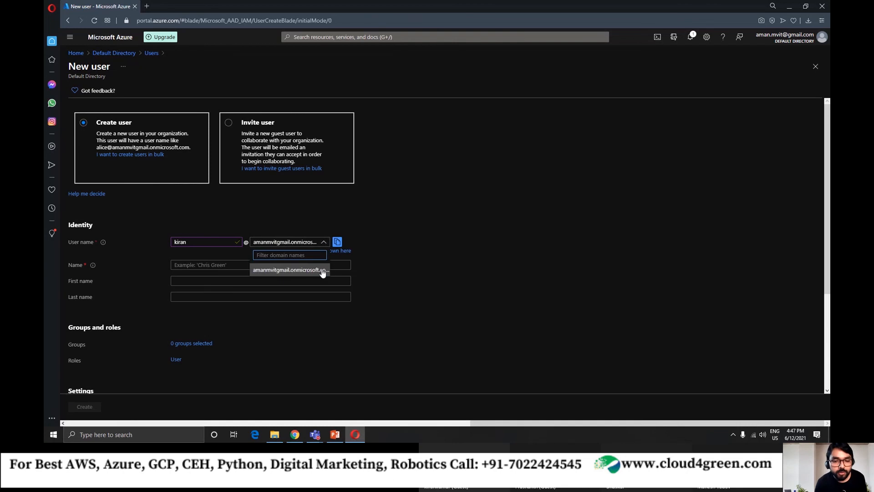
left_click(322, 270)
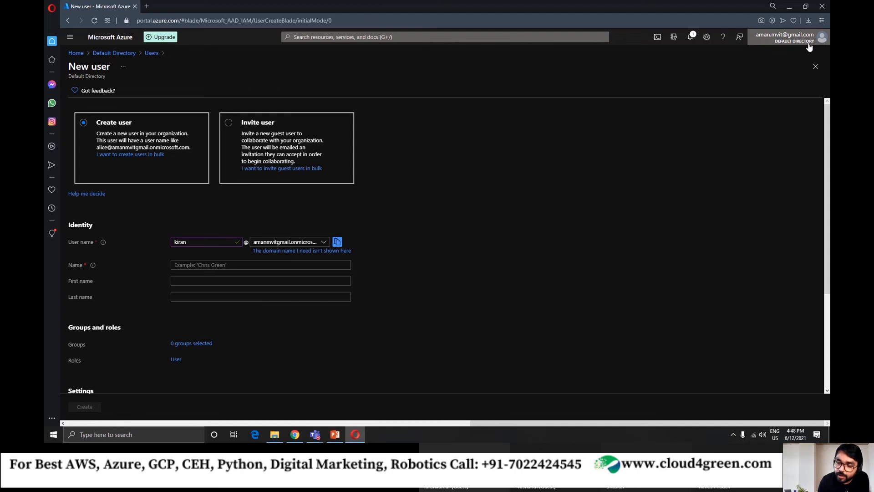
Check the signed-in account's details and fill in the new user's display name.
left_click(779, 40)
left_click(686, 141)
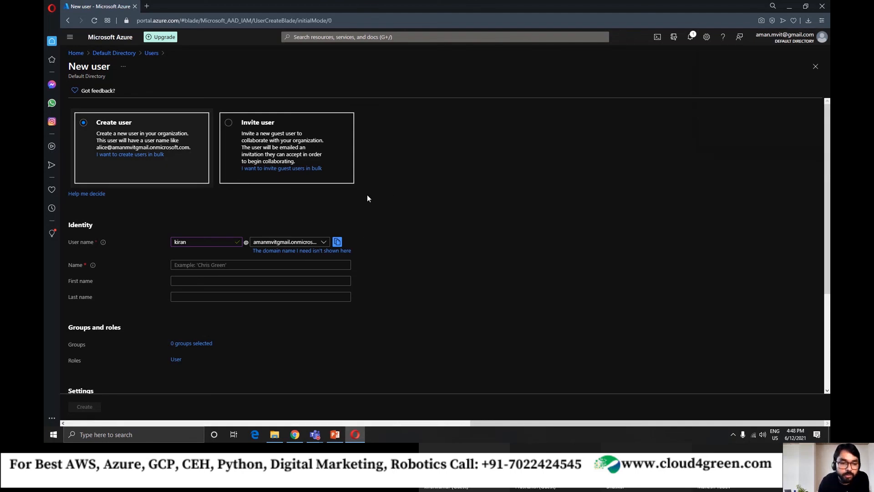
left_click(191, 239)
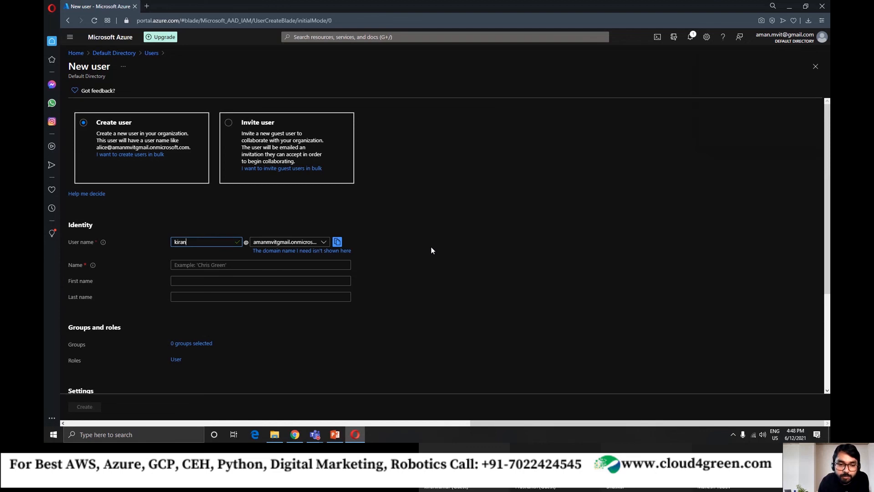
left_click(206, 265)
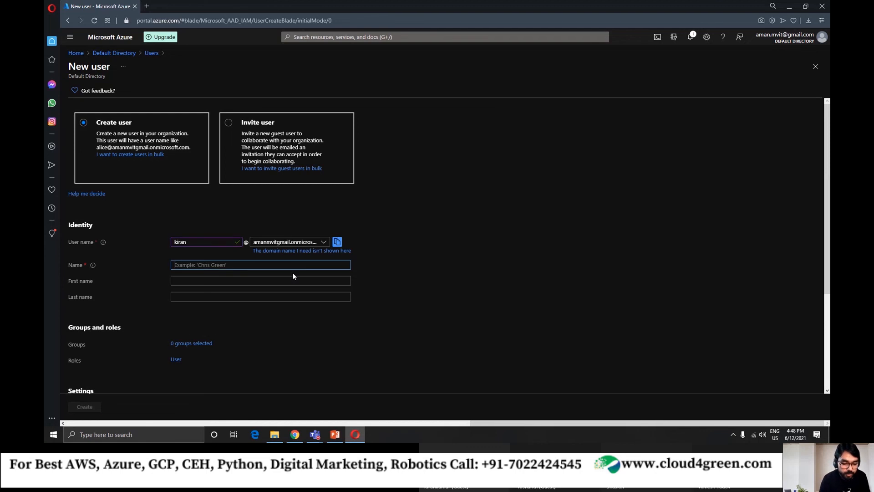
type("Kiran")
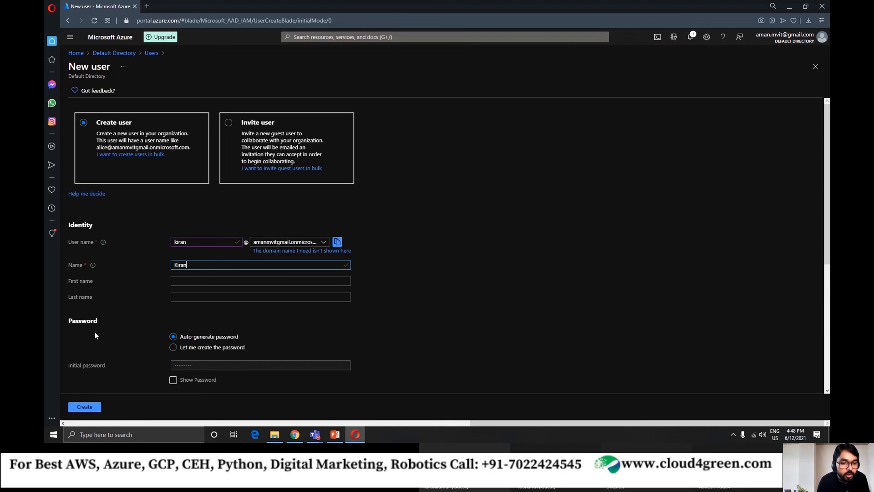
Choose "Let me create the password" and enter an initial password for the new user.
scroll(108, 317, "down", 3)
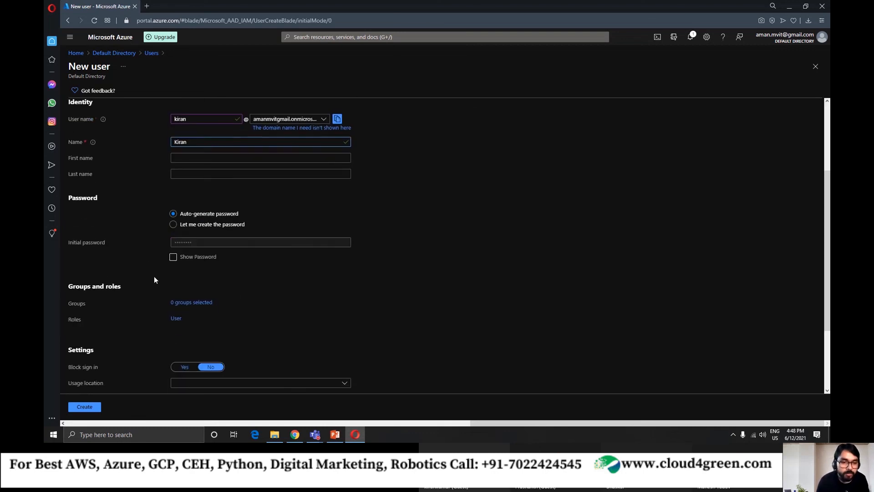
left_click(173, 225)
left_click(186, 245)
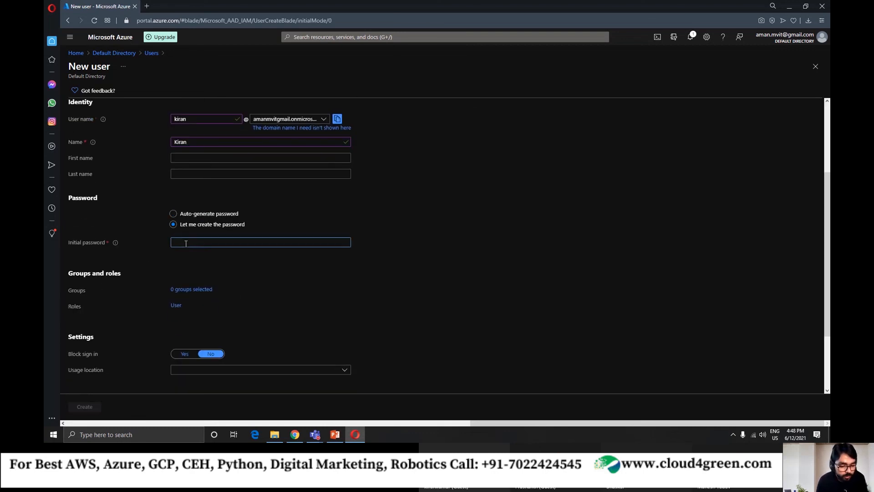
type("Pa•••••••")
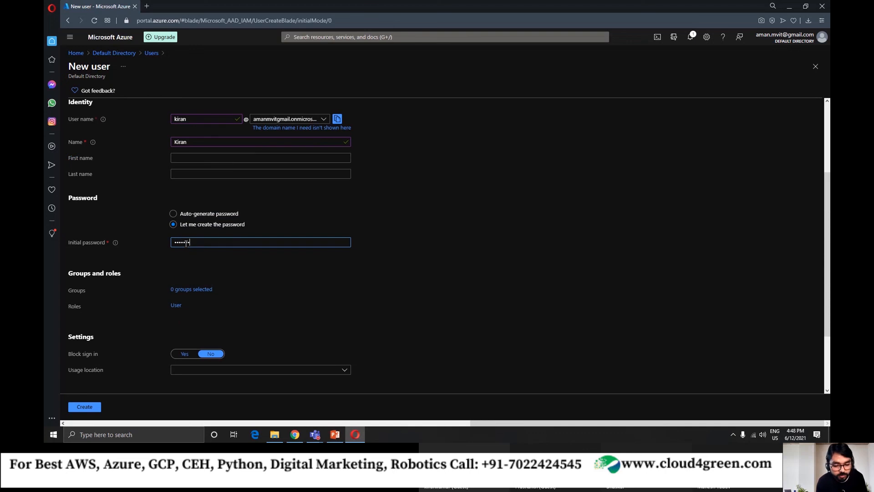
left_click(177, 272)
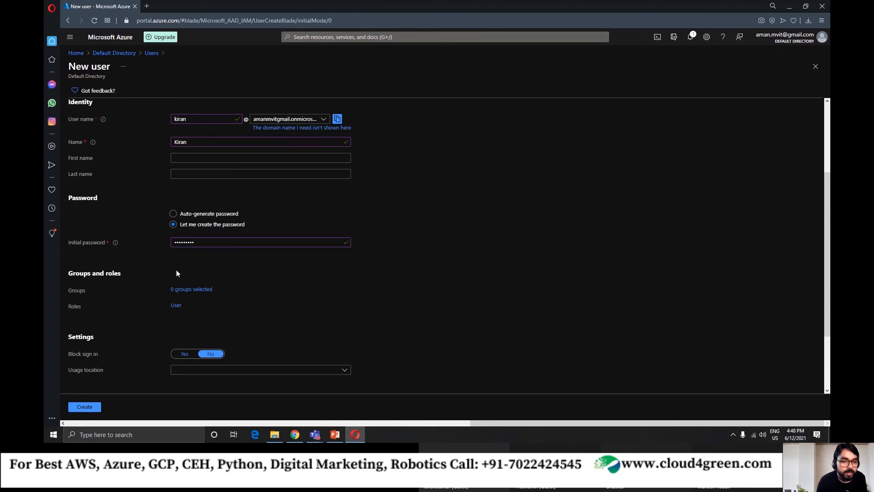
Examine the new user form's identity, password, groups and roles, settings and job info fields.
scroll(154, 332, "up", 1)
scroll(193, 368, "down", 2)
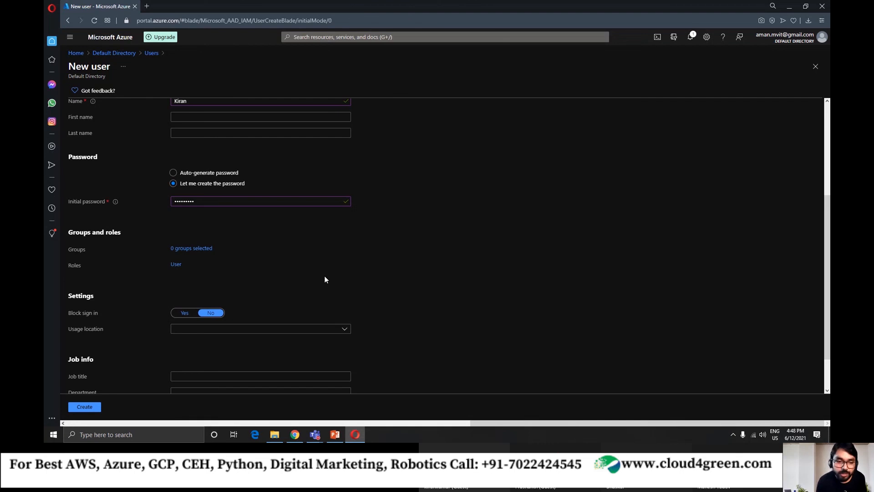
scroll(317, 285, "up", 2)
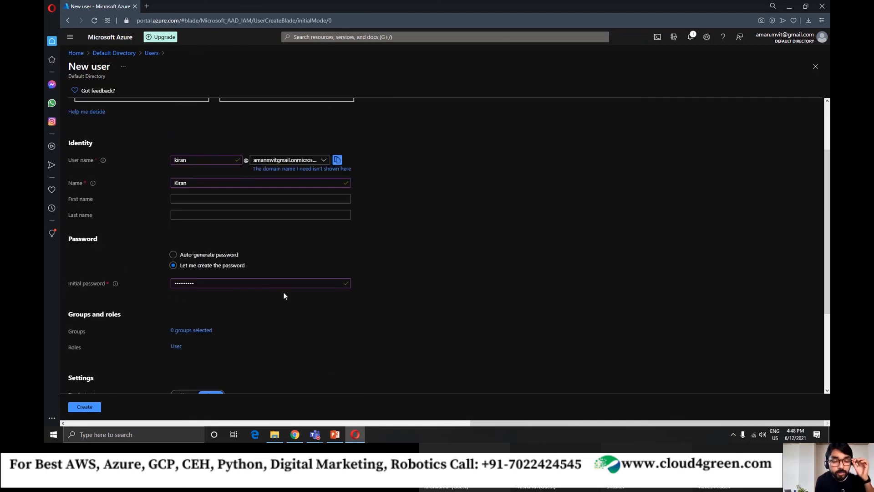
scroll(258, 295, "up", 1)
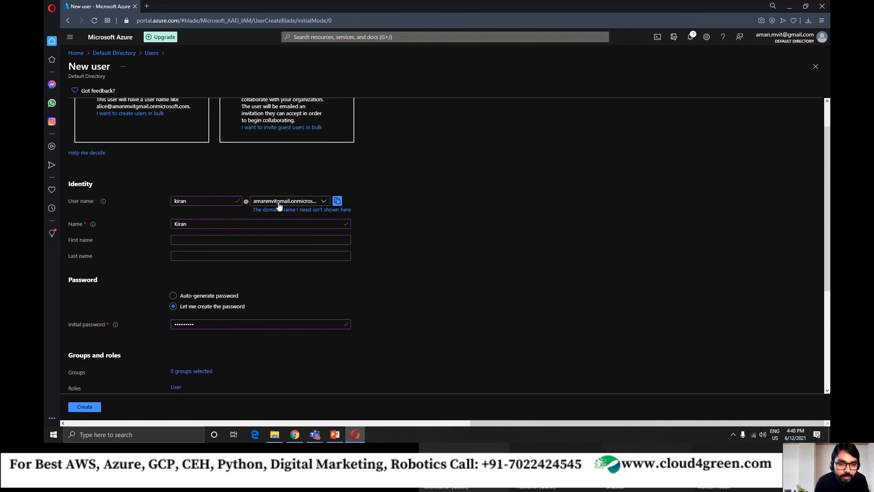
scroll(268, 223, "up", 1)
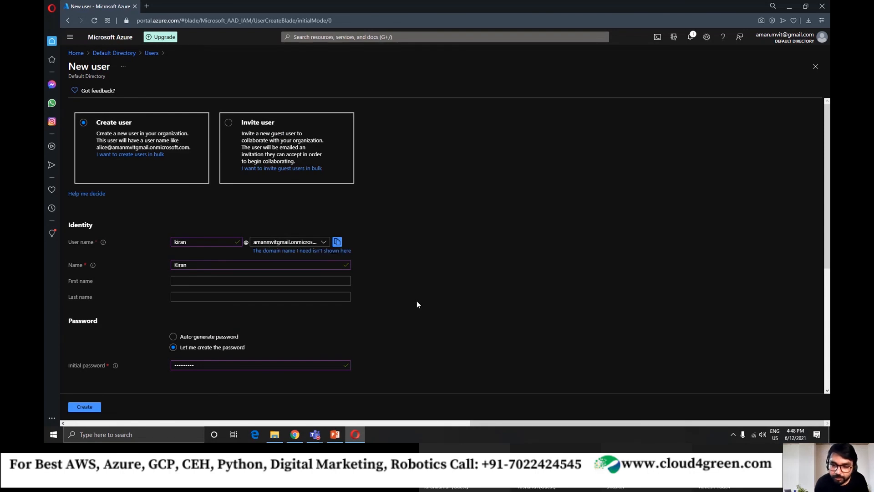
scroll(408, 302, "down", 4)
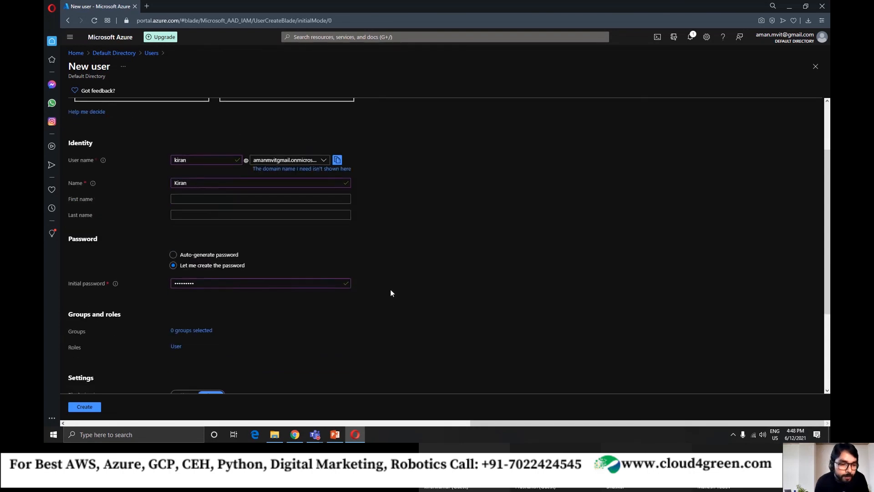
scroll(241, 213, "down", 1)
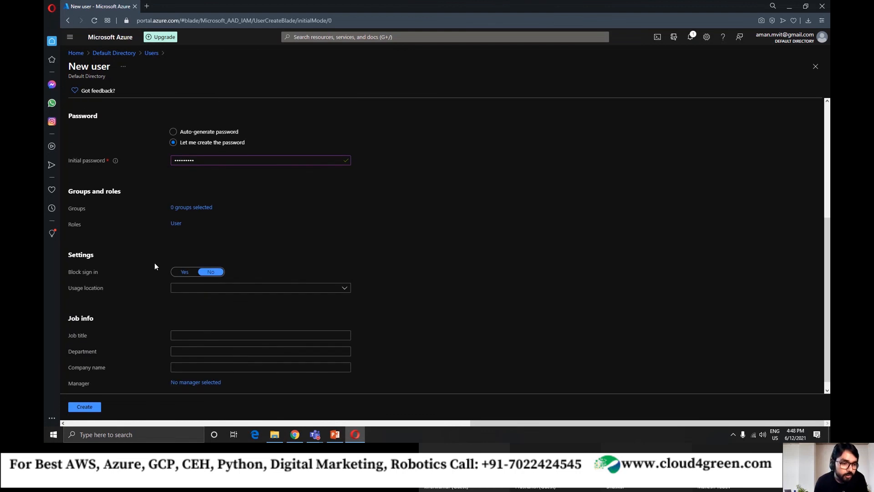
scroll(378, 279, "down", 1)
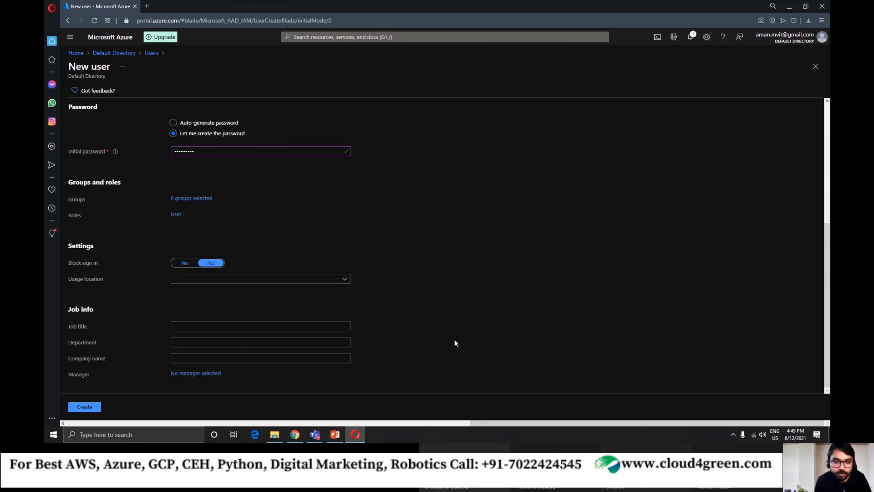
scroll(167, 202, "up", 4)
scroll(180, 151, "down", 4)
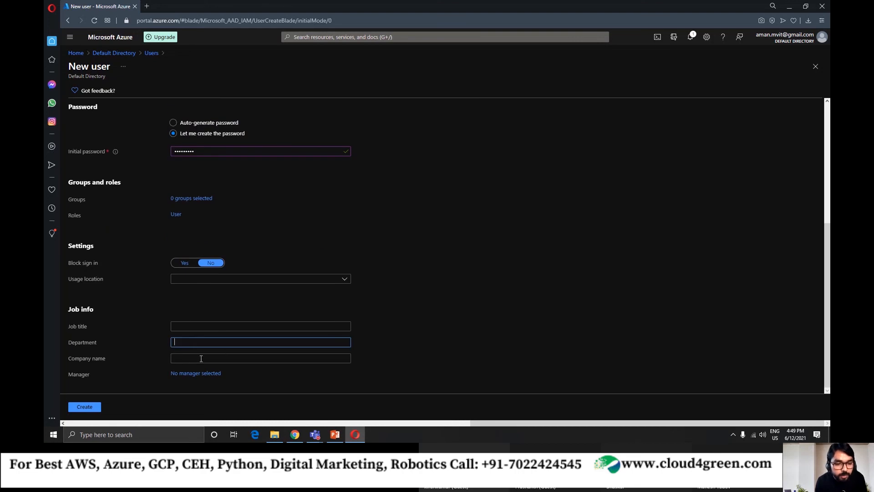
left_click(185, 359)
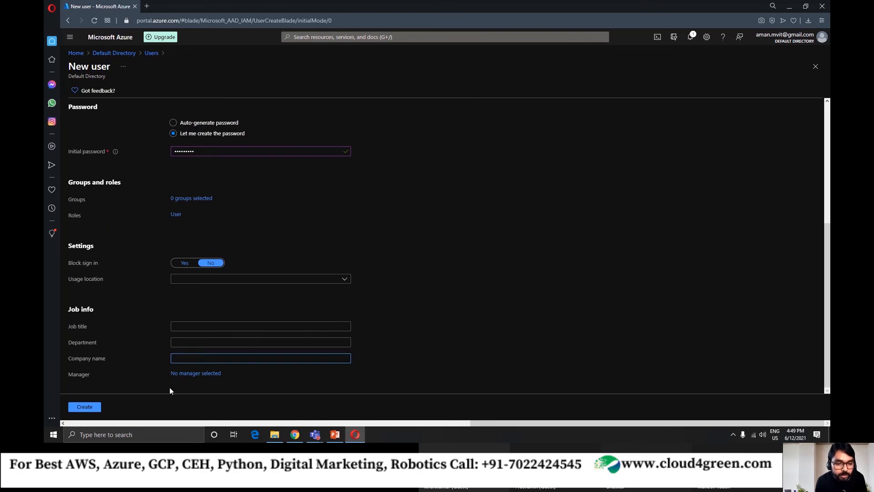
Try to create the user with the custom password, and view the complexity requirements for the initial password.
left_click(91, 408)
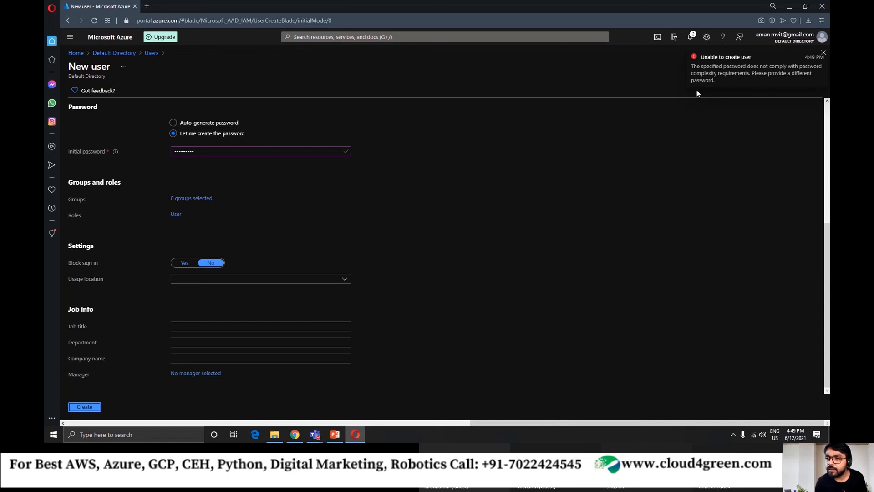
scroll(336, 242, "up", 5)
left_click(187, 276)
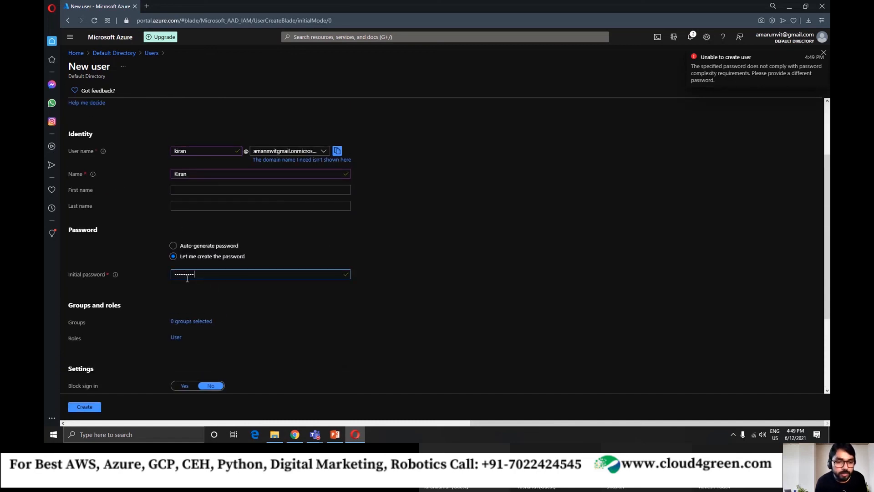
mouse_move(116, 276)
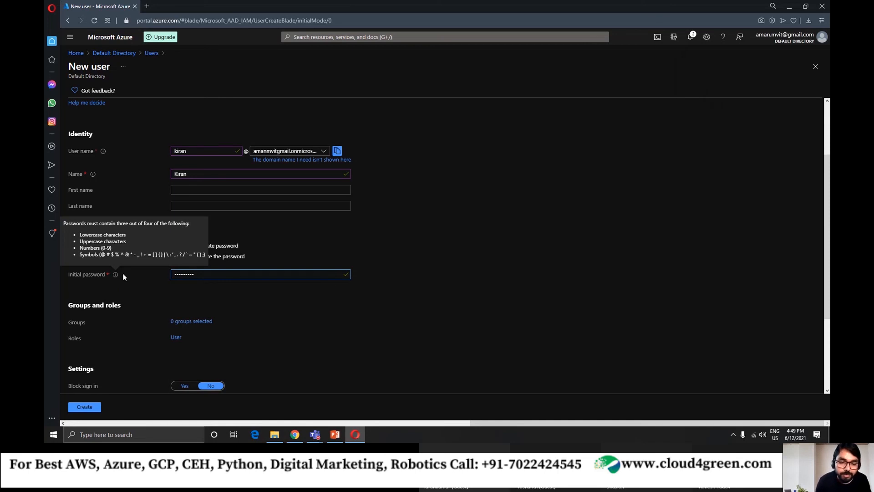
left_click_drag(195, 275, 163, 277)
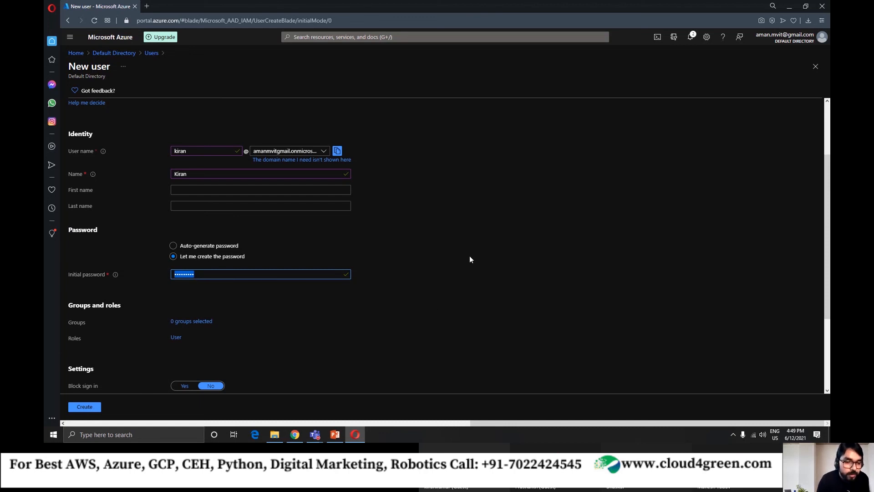
Switch the new user to an auto-generated password, show it and select the initial password text.
left_click(173, 245)
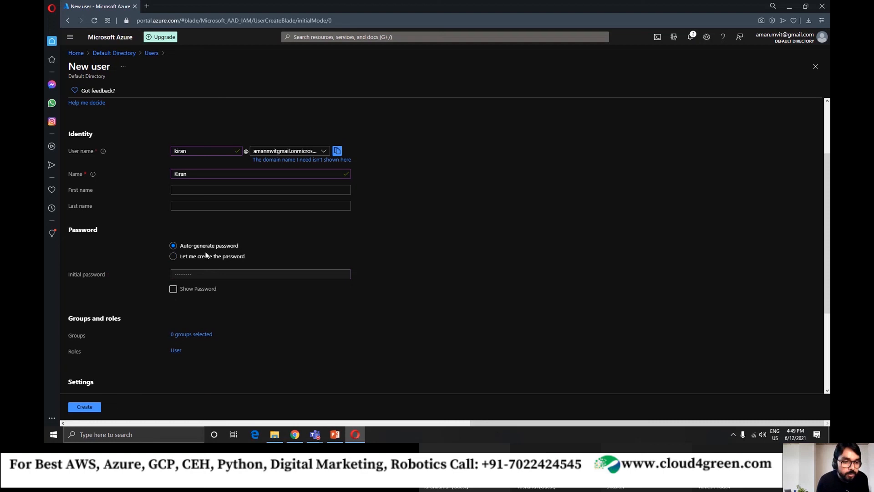
left_click(173, 291)
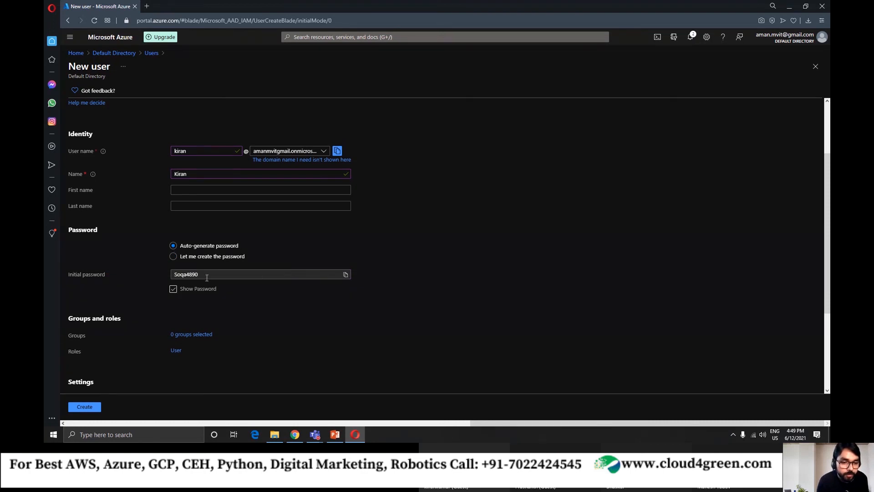
left_click(173, 291)
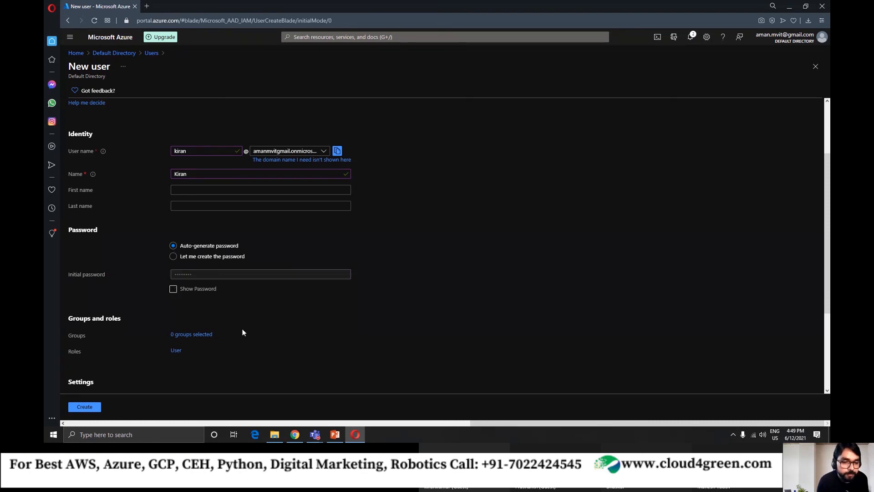
left_click(174, 291)
double_click(187, 275)
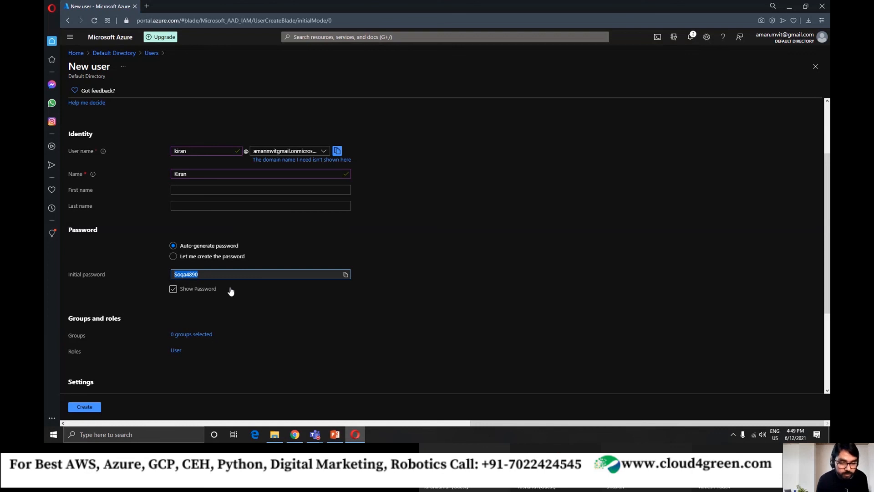
Switch to Notepad++ and paste the new user's auto-generated initial password as the document's only text.
key("super+s")
type("no")
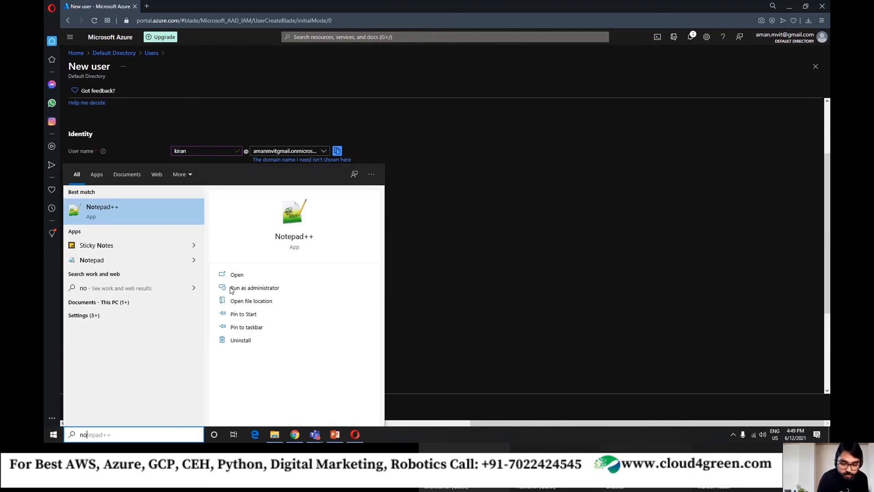
key("Return")
key("ctrl+v")
key("ctrl+a")
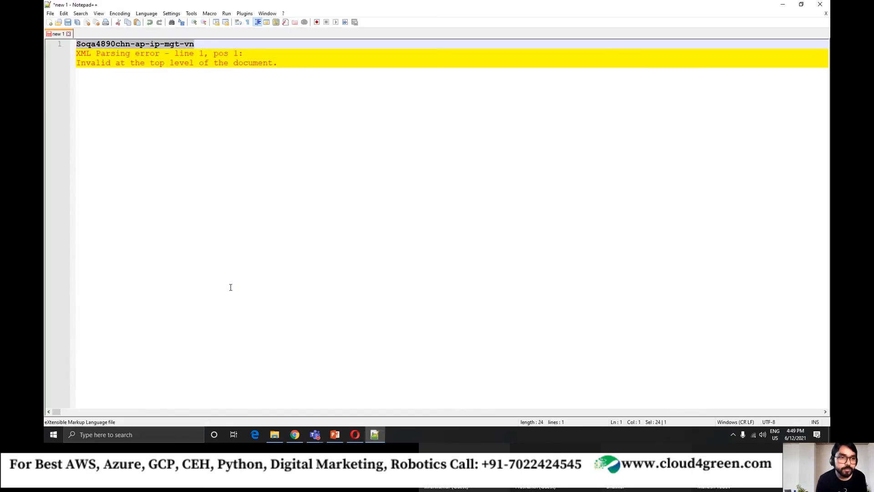
key("ctrl+v")
Switch back to the Azure portal and create the user with the auto-generated password and default settings.
key("alt+Tab")
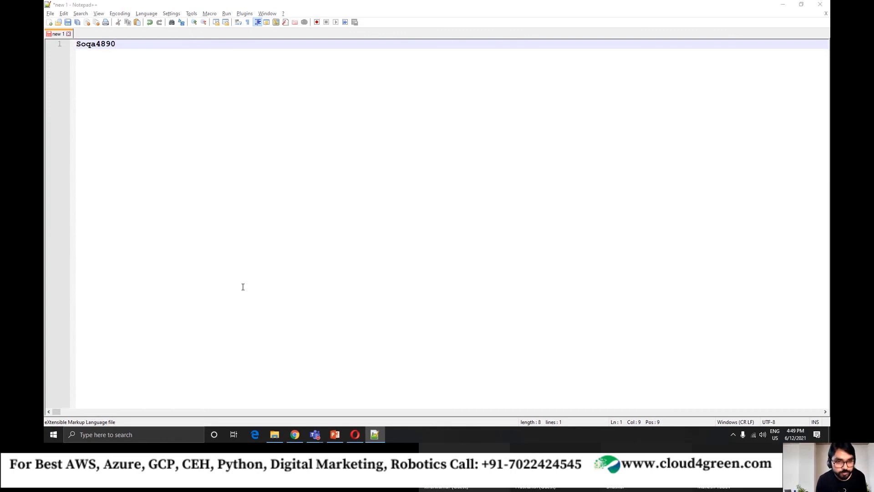
scroll(253, 315, "down", 3)
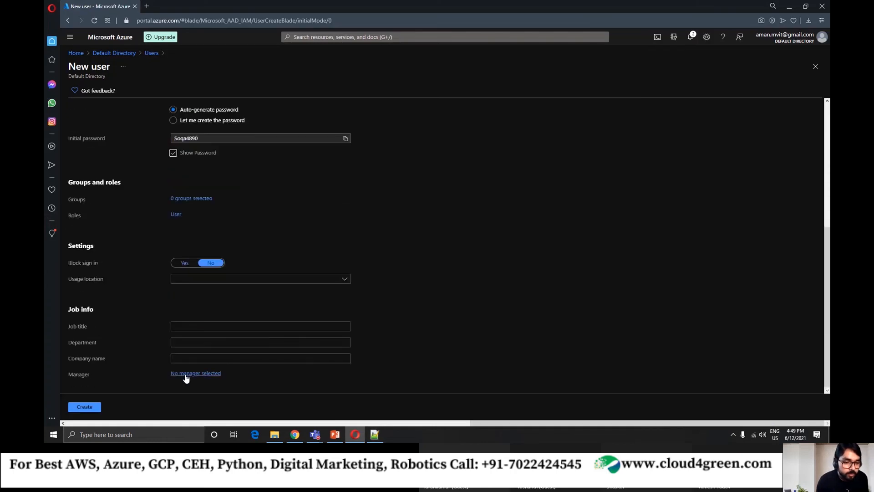
left_click(90, 409)
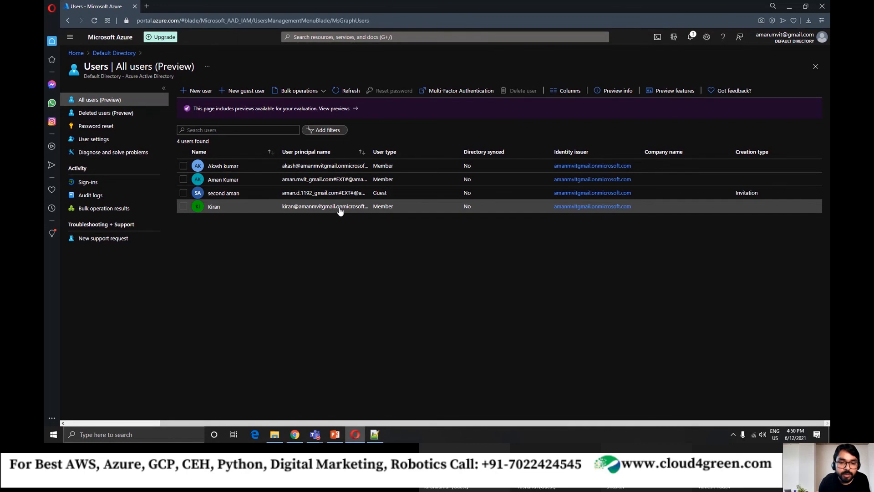
Widen the User principal name column and highlight the domain part of the newly created user's principal name.
left_click_drag(369, 152, 398, 152)
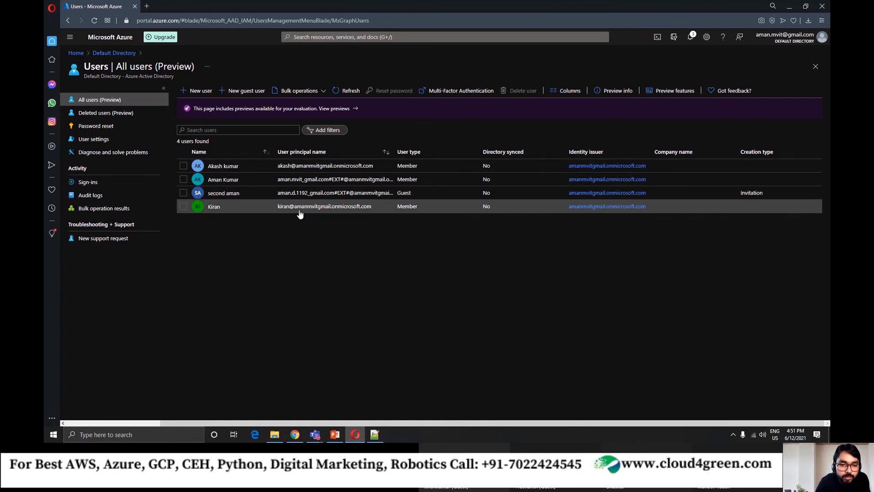
left_click_drag(294, 209, 372, 214)
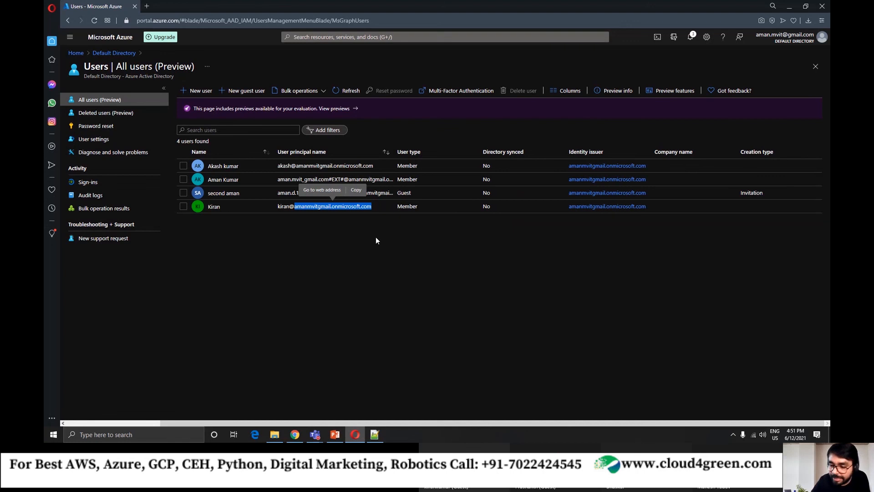
left_click(321, 225)
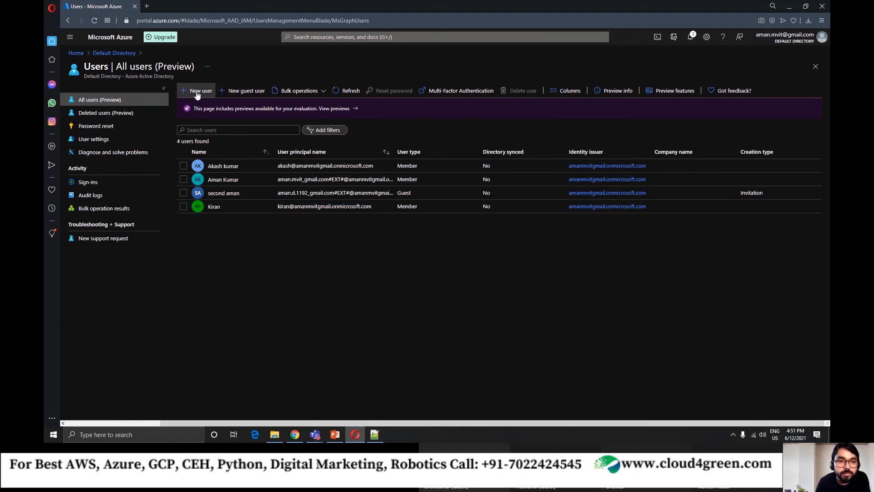
left_click(237, 92)
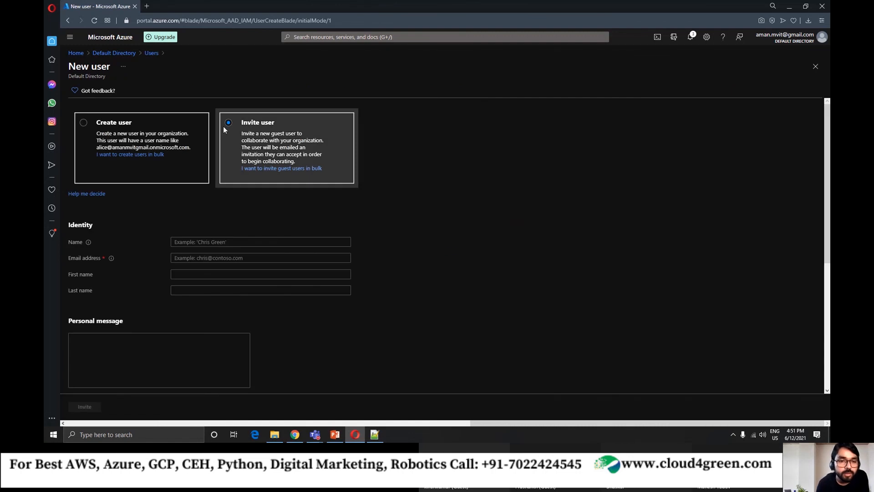
left_click(122, 52)
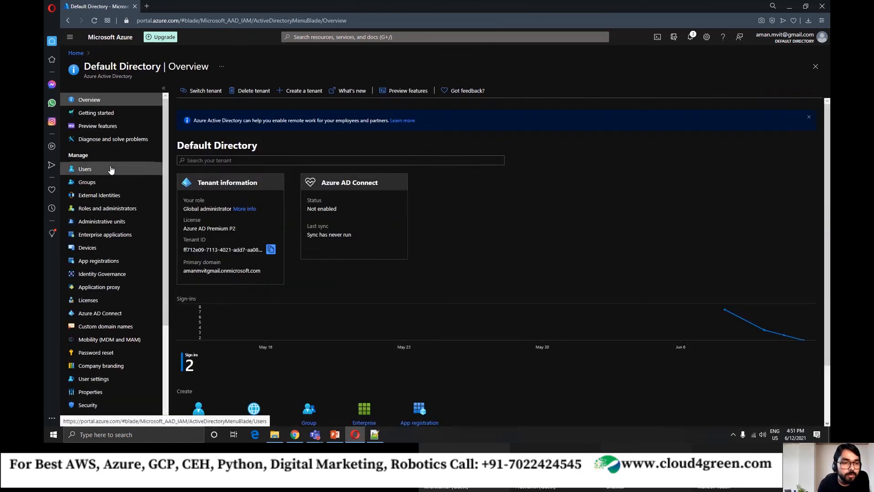
left_click(85, 169)
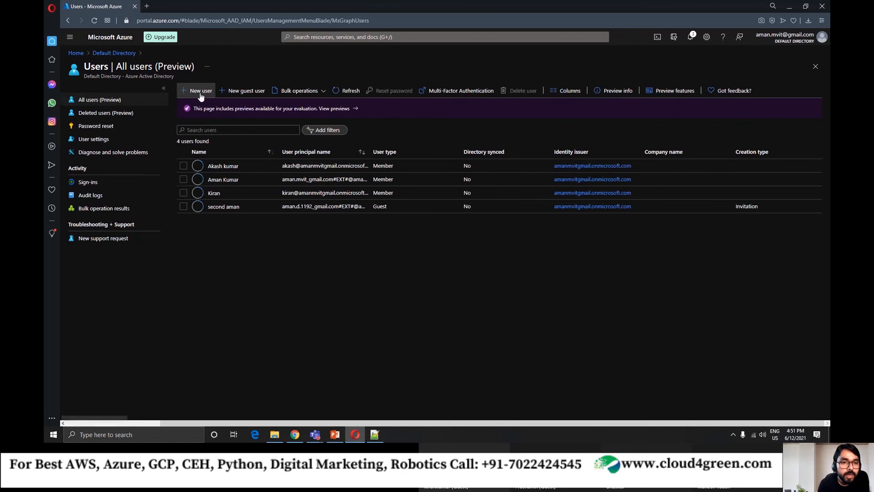
Open the new user form, compare its Create user and Invite user options, and choose Invite user.
left_click(236, 92)
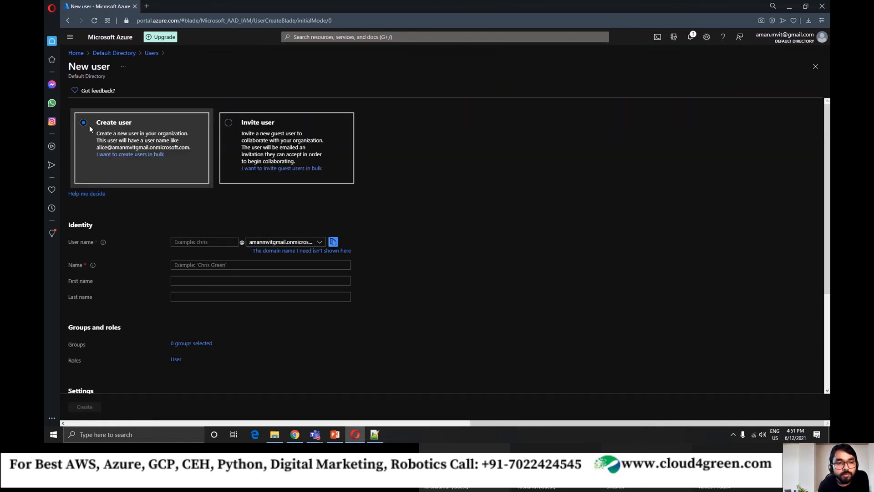
left_click(229, 124)
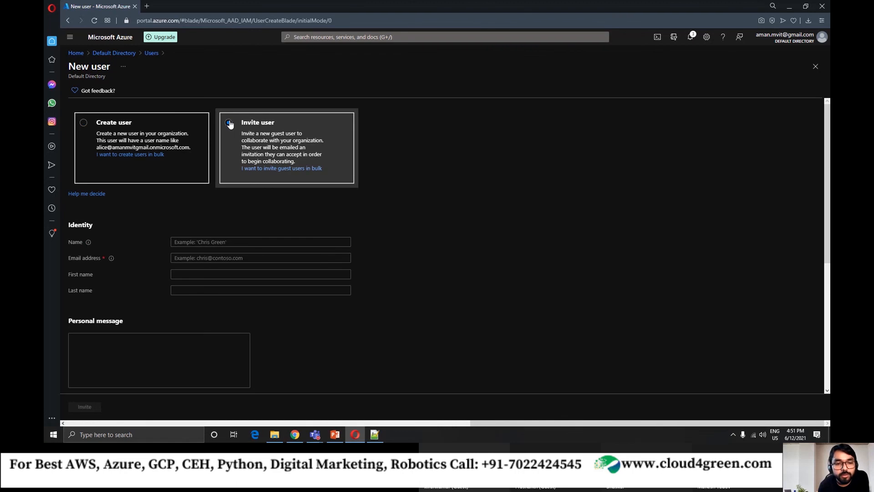
left_click(99, 130)
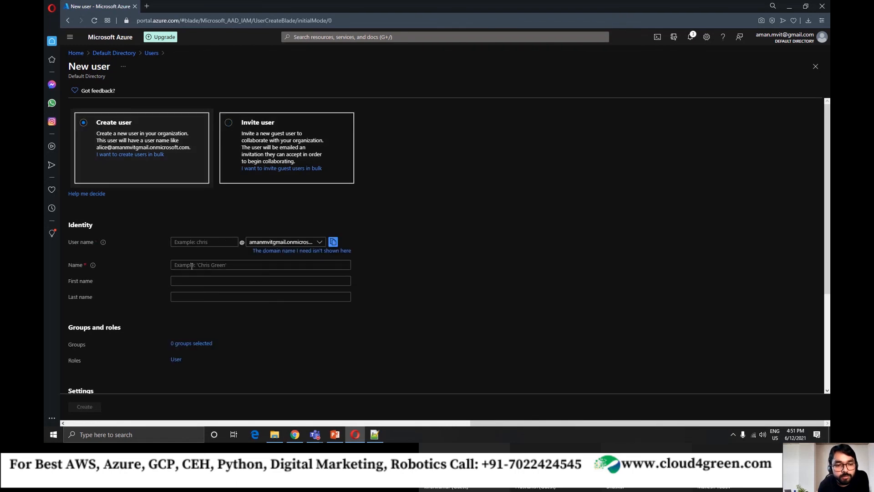
left_click(239, 126)
left_click(88, 139)
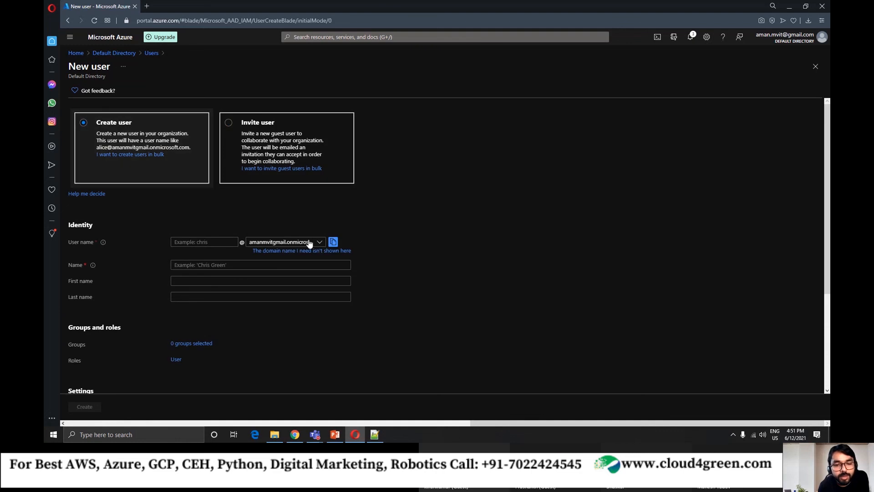
left_click(277, 134)
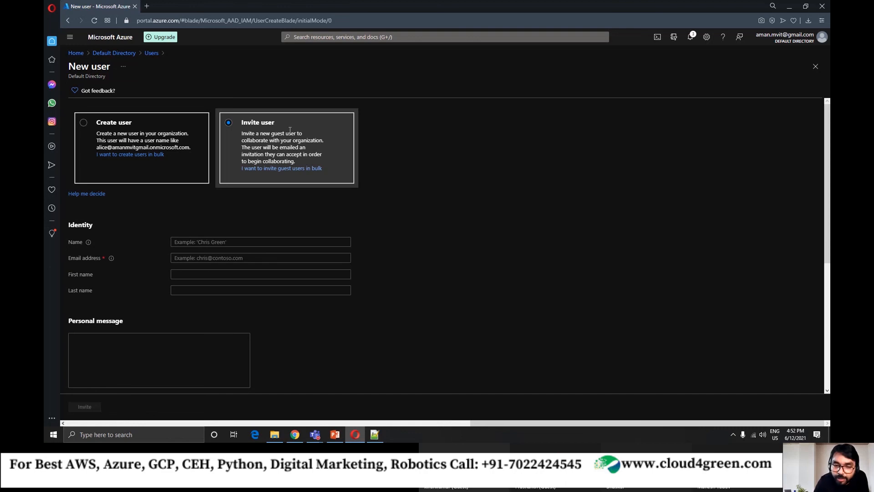
left_click(213, 242)
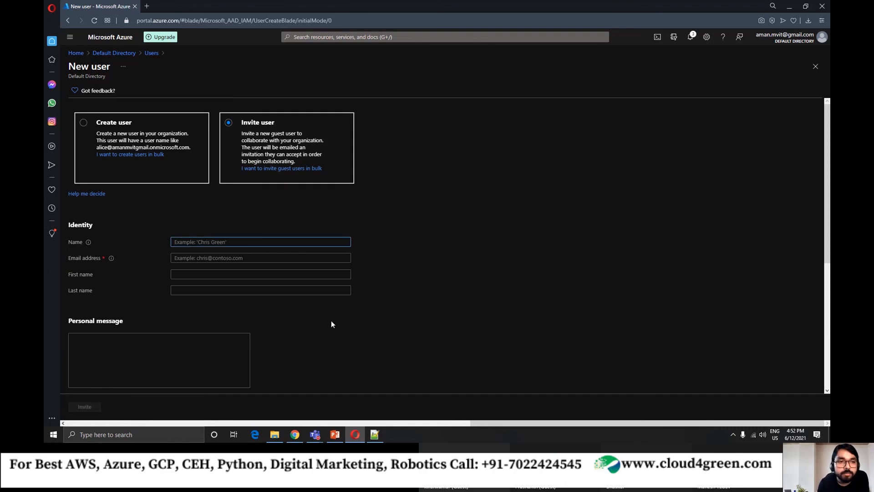
mouse_move(299, 432)
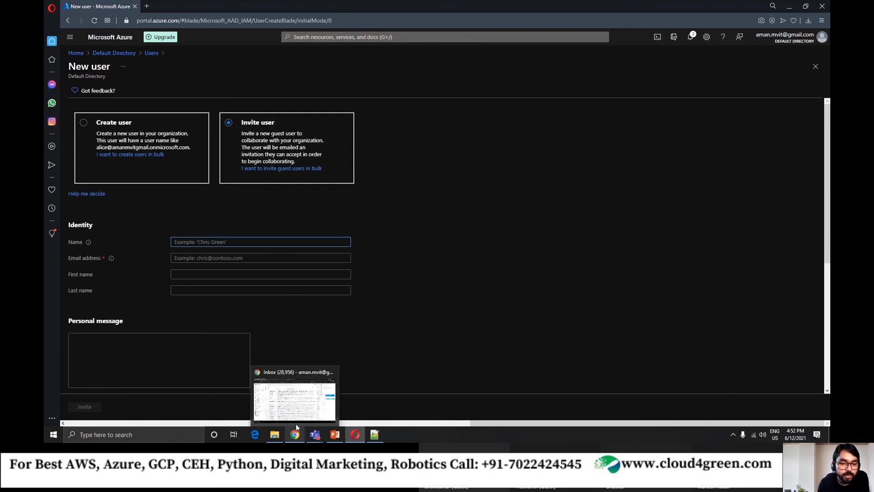
left_click(296, 417)
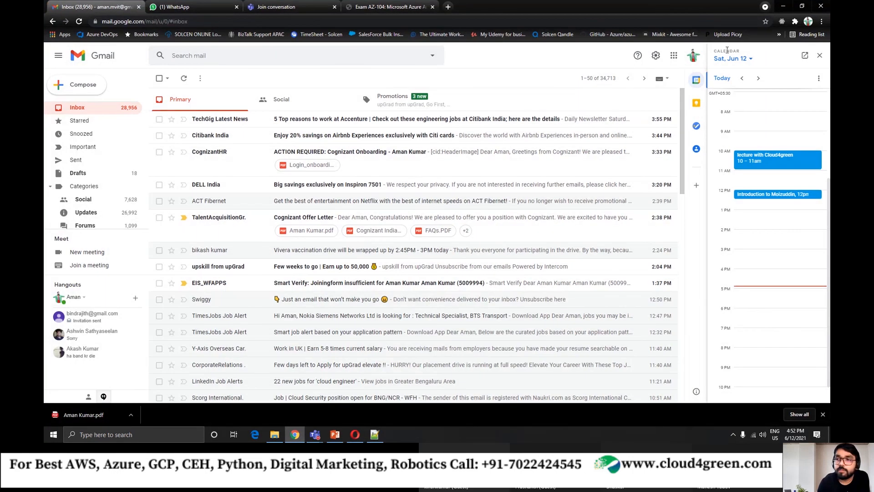
left_click(781, 9)
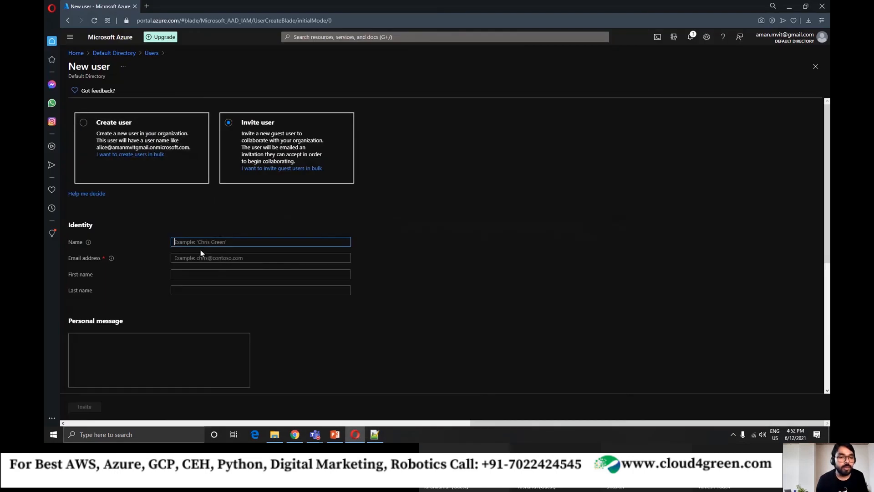
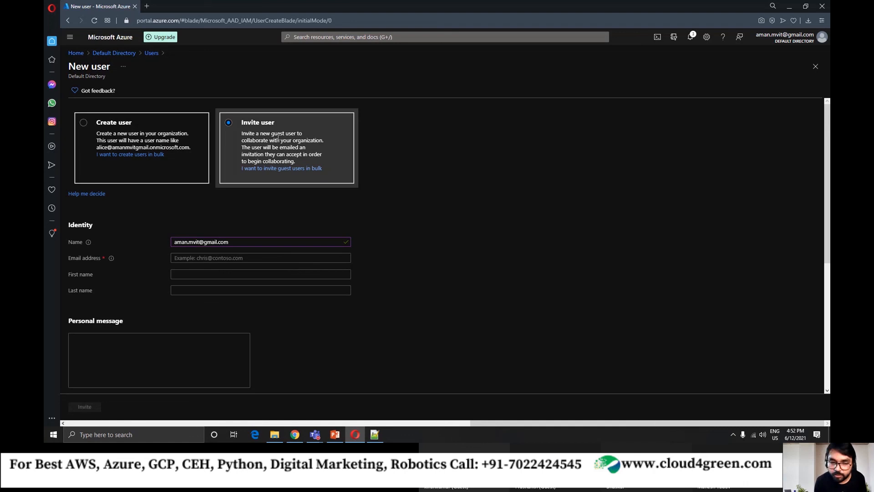
left_click(200, 242)
key("BackSpace")
key("BackSpace")
key("BackSpace")
key("BackSpace")
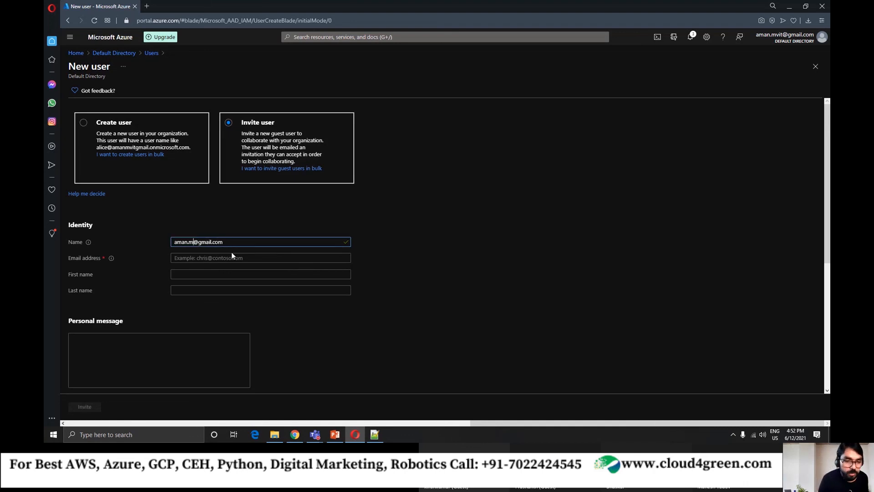
type("d")
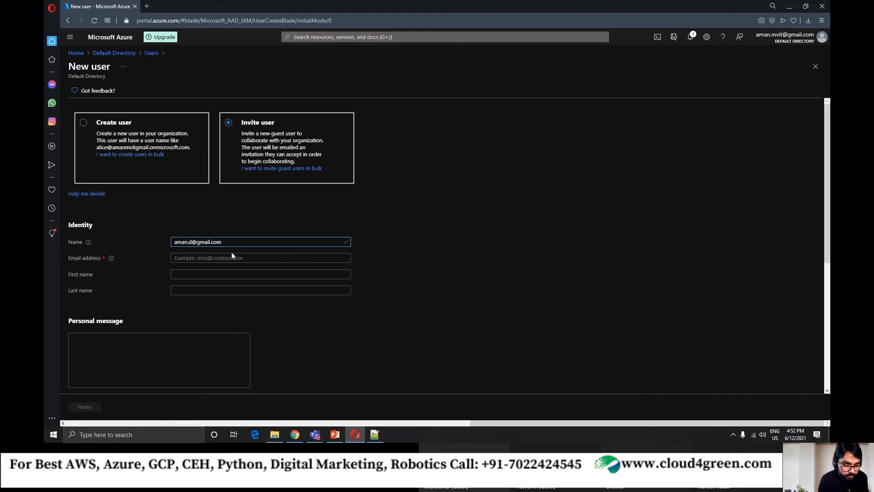
key("ctrl+a")
key("BackSpace")
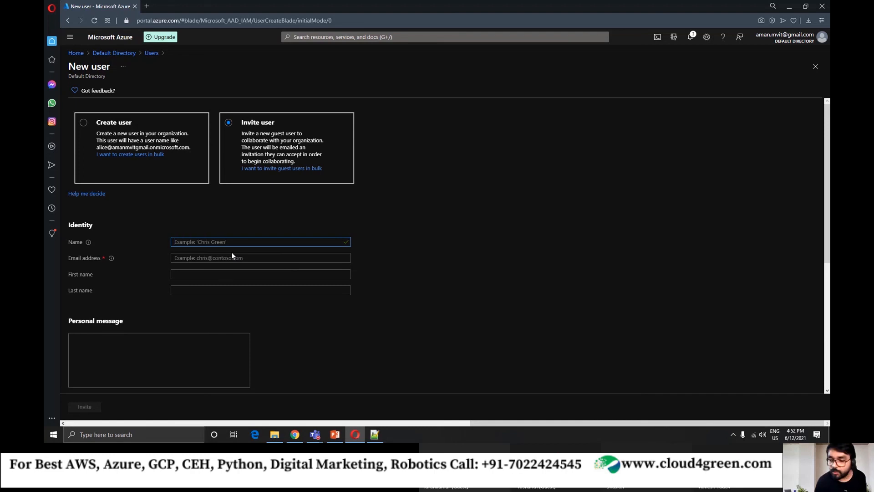
Switch to the Microsoft Teams meeting, show its chat, and copy the e-mail address sent by a guest participant.
mouse_move(315, 434)
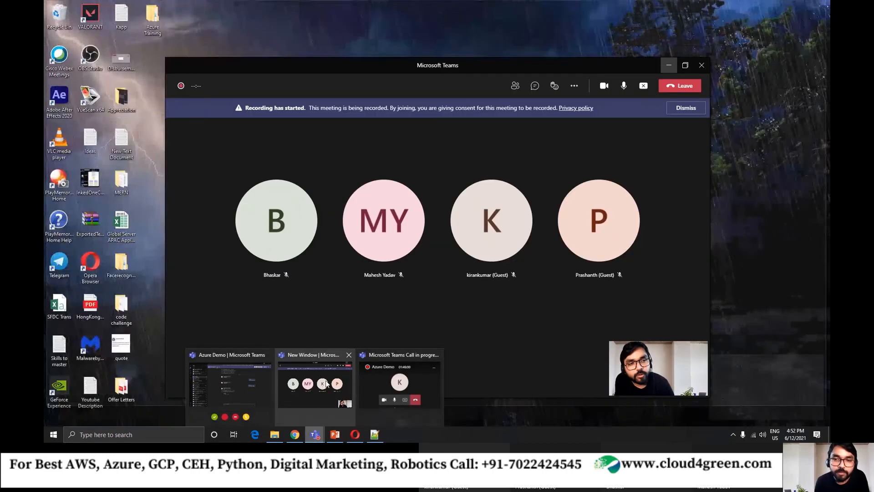
left_click(330, 384)
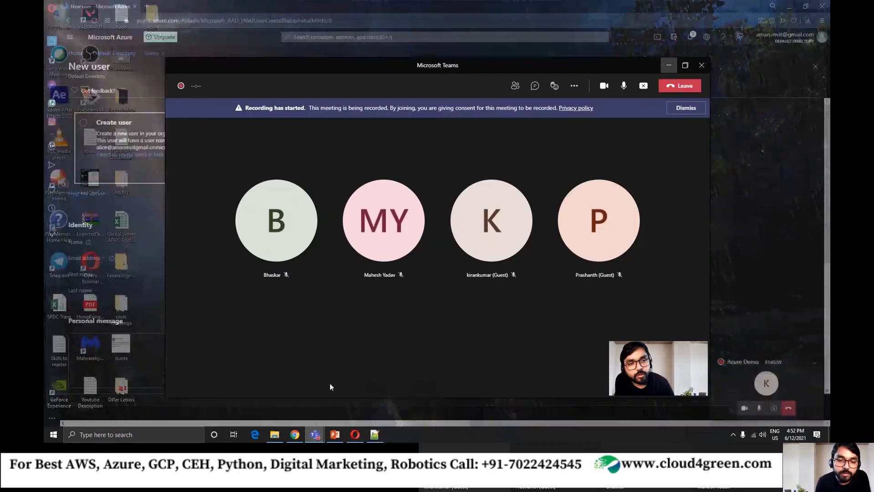
left_click_drag(482, 63, 473, 54)
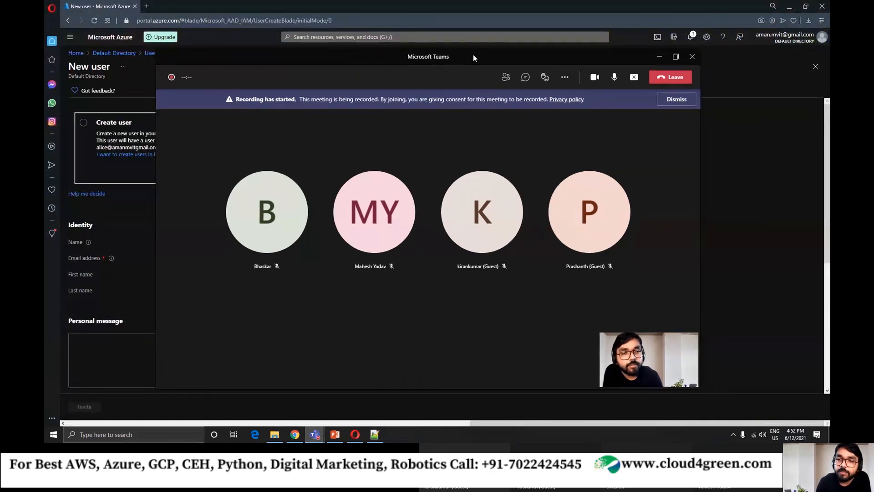
left_click(525, 77)
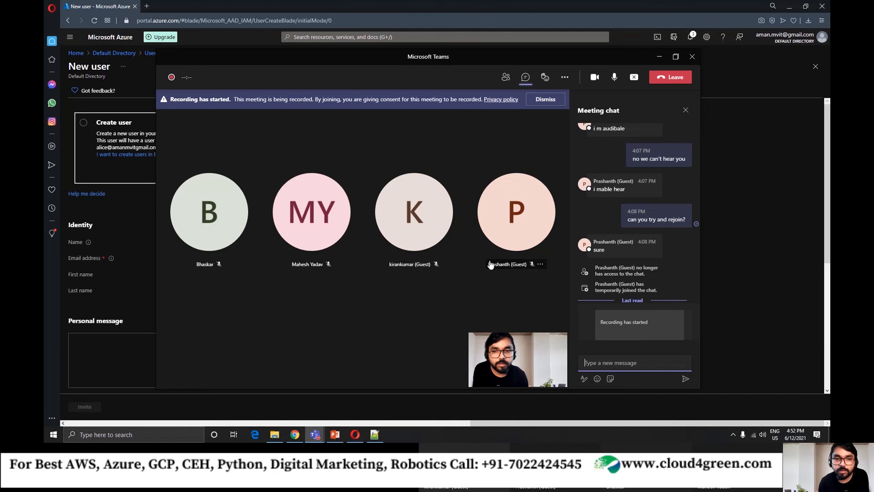
mouse_move(492, 265)
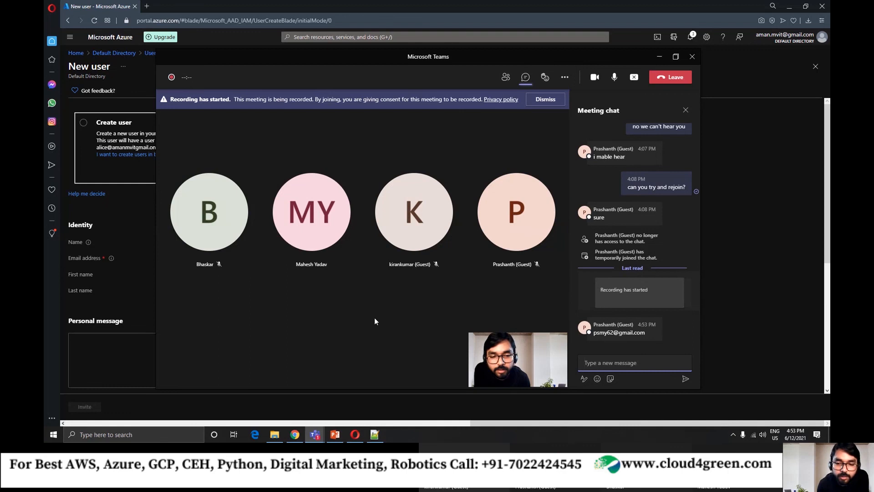
double_click(612, 334)
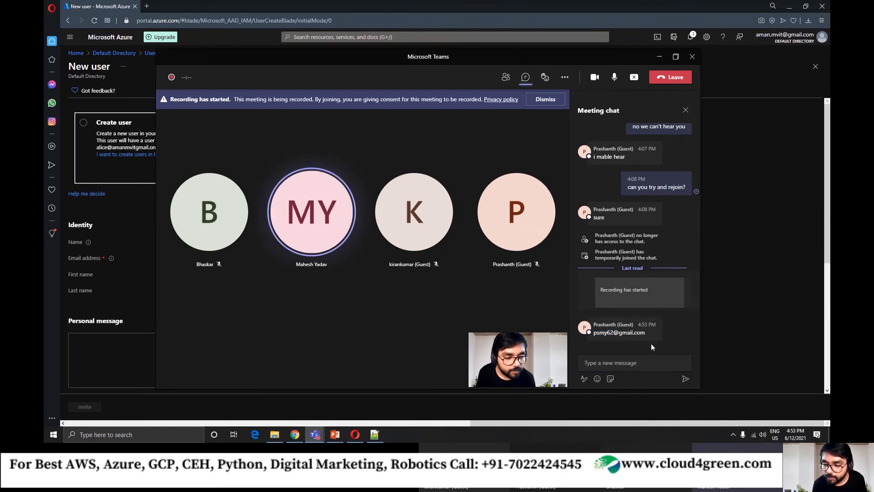
left_click_drag(645, 334, 593, 335)
key("ctrl+c")
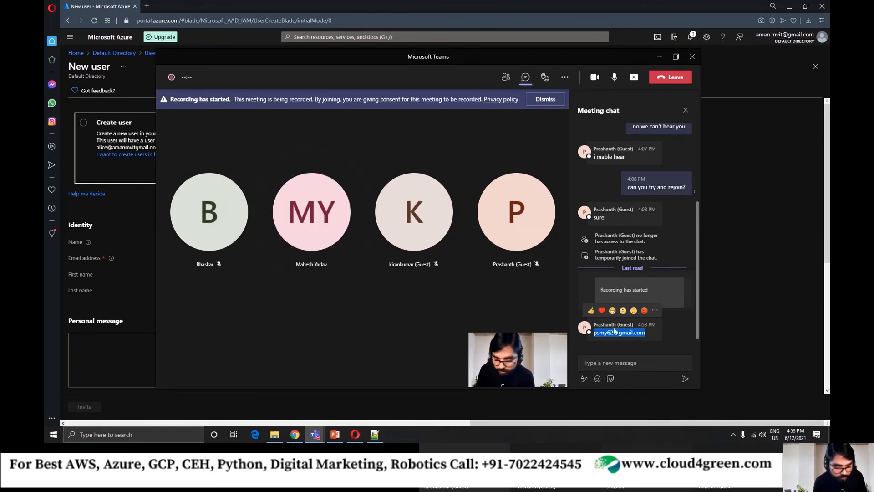
left_click(659, 58)
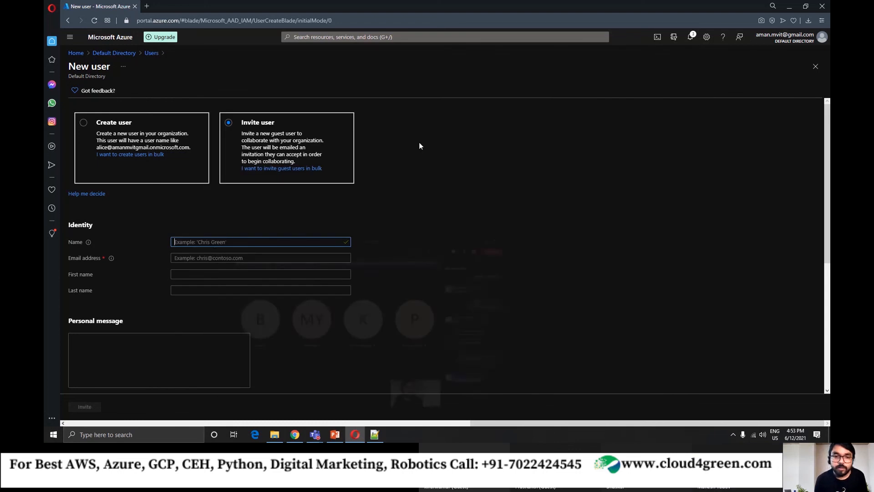
left_click(214, 244)
key("ctrl+v")
type("p")
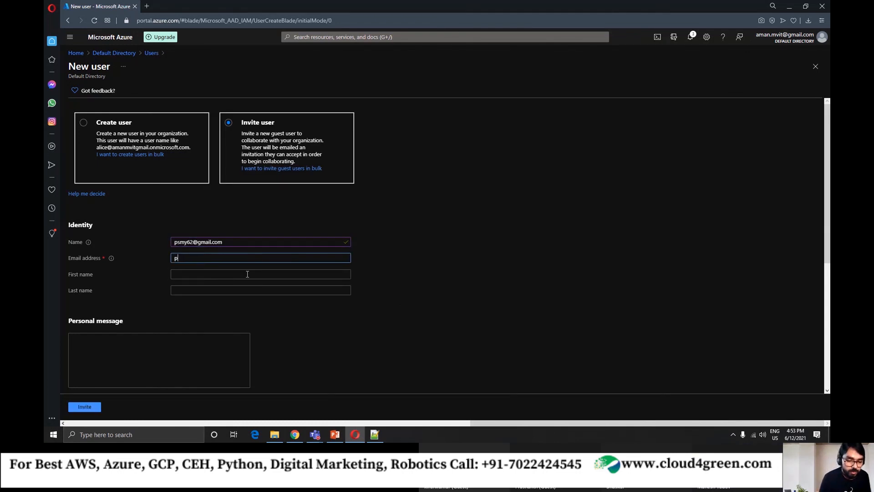
type("rashant")
key("BackSpace")
key("BackSpace")
key("BackSpace")
key("BackSpace")
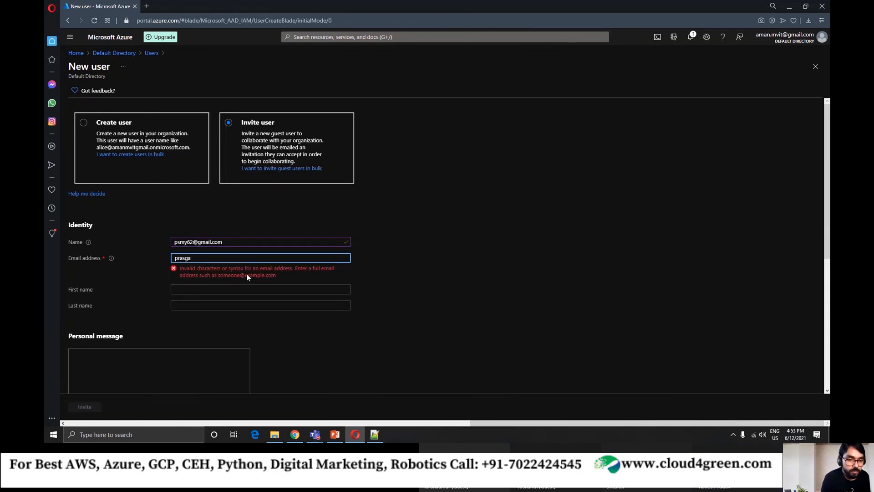
type("hanth")
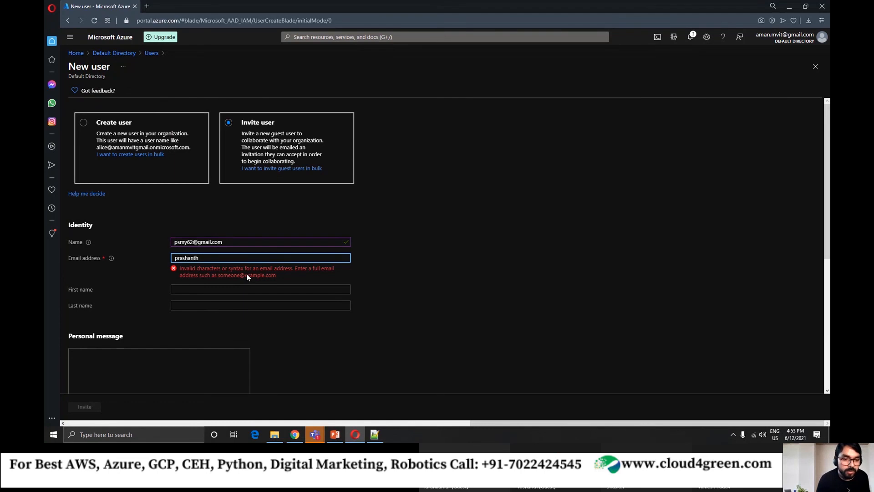
key("ctrl+a")
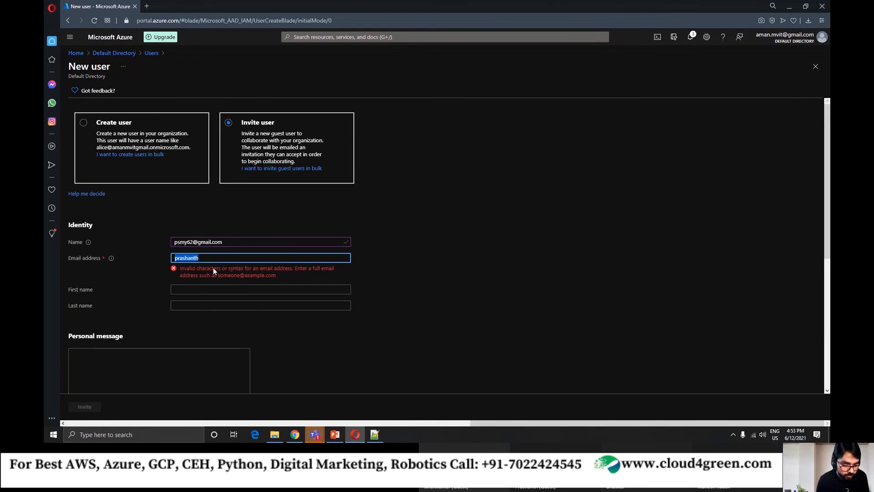
key("BackSpace")
left_click(219, 243)
key("ctrl+a")
key("ctrl+c")
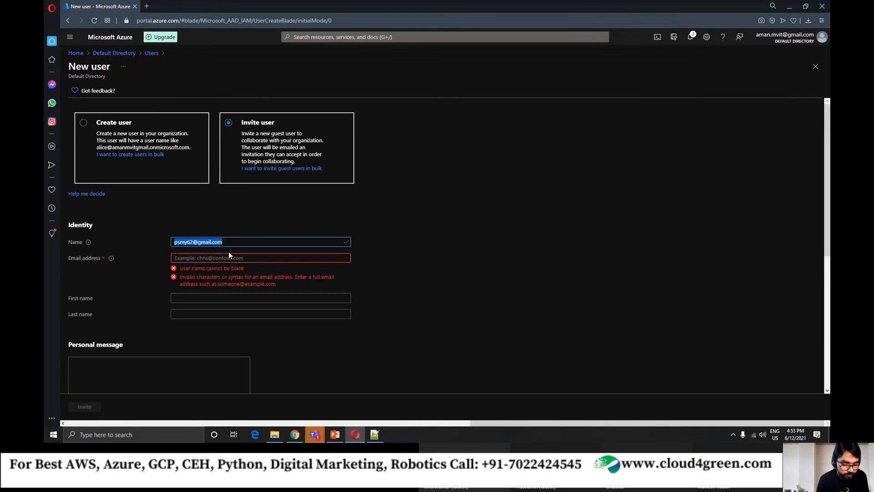
key("BackSpace")
Fill in the guest's copied e-mail address and name in the Identity section of the invitation form.
left_click(195, 258)
key("ctrl+v")
left_click(205, 242)
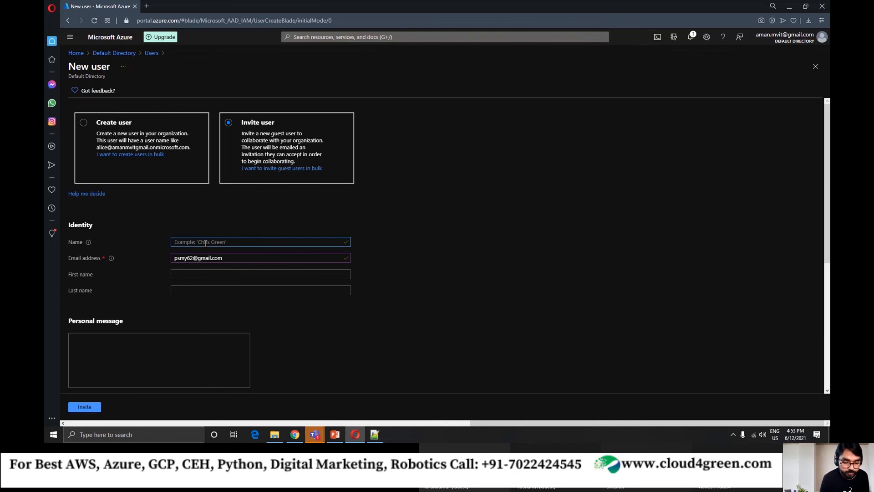
type("prashanth")
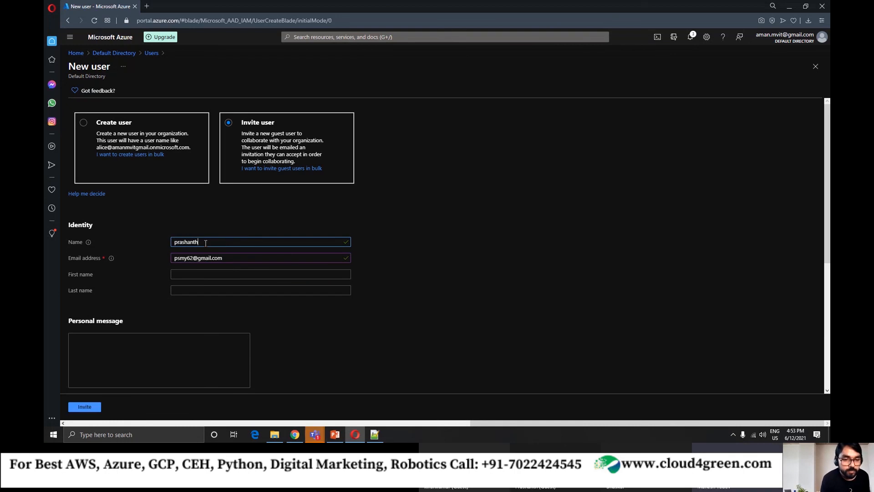
left_click(228, 274)
left_click(305, 334)
Write the personal message's greeting "Hi," and, after a blank line, the sentence "Welcome to my company.".
scroll(328, 350, "down", 3)
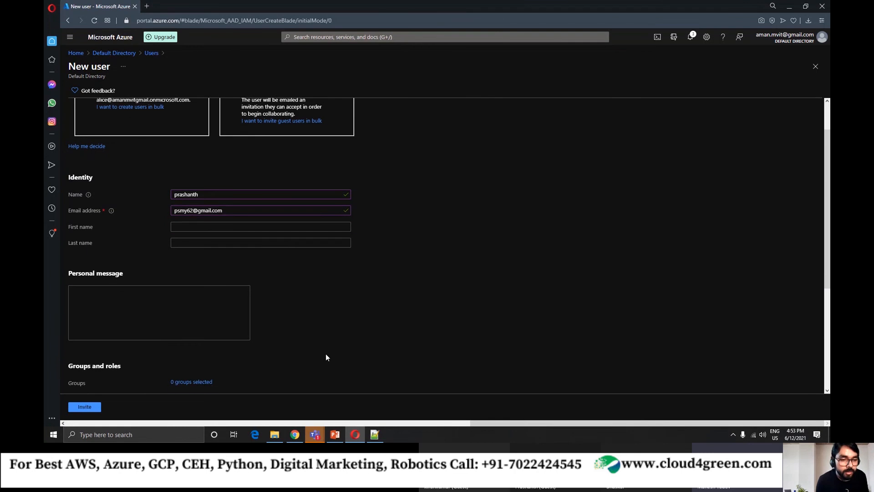
left_click(164, 228)
type("Hi")
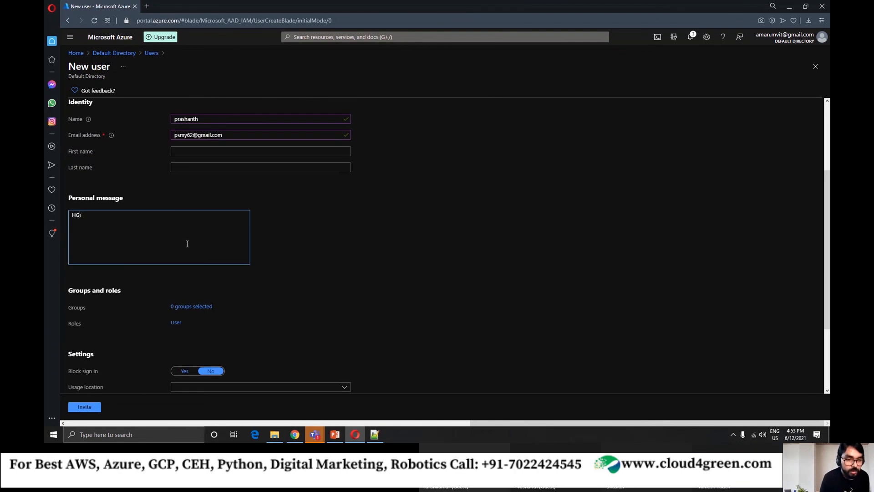
key("BackSpace")
key("BackSpace")
key("BackSpace")
type("Hi")
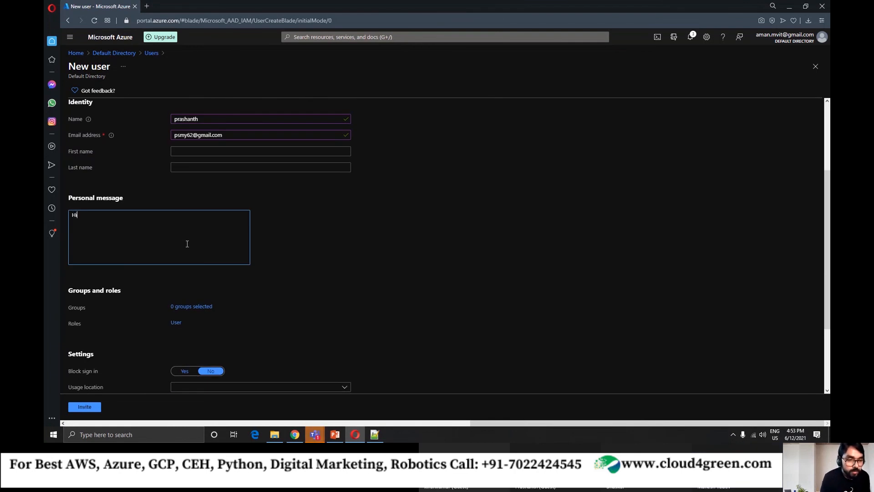
type(",")
key("Return")
key("Return")
type("Welcome t")
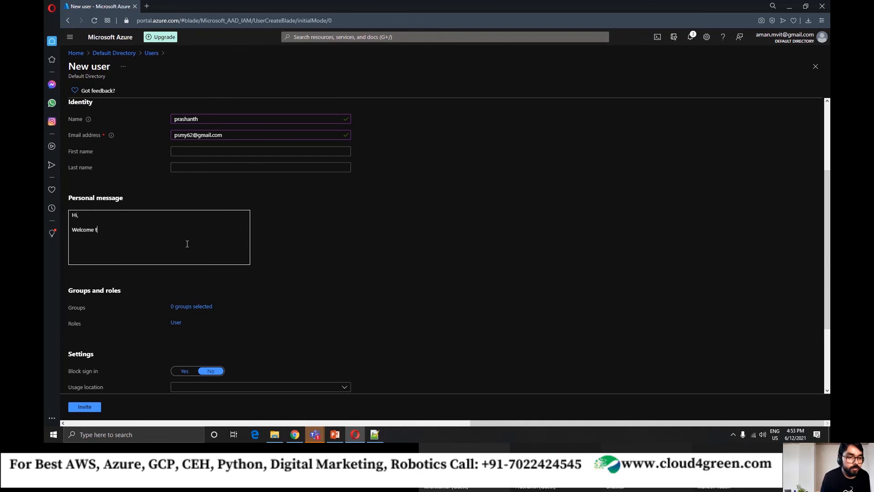
type("o my compa")
key("BackSpace")
key("BackSpace")
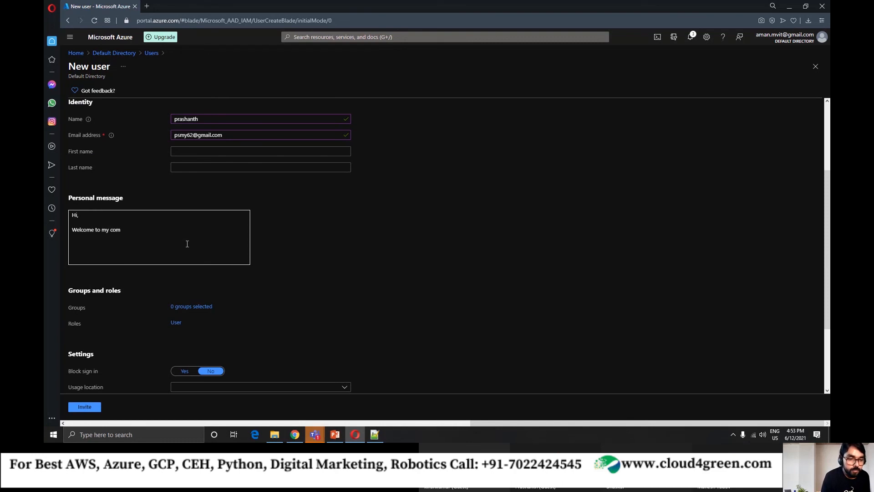
type("panmy")
key("BackSpace")
key("BackSpace")
key("BackSpace")
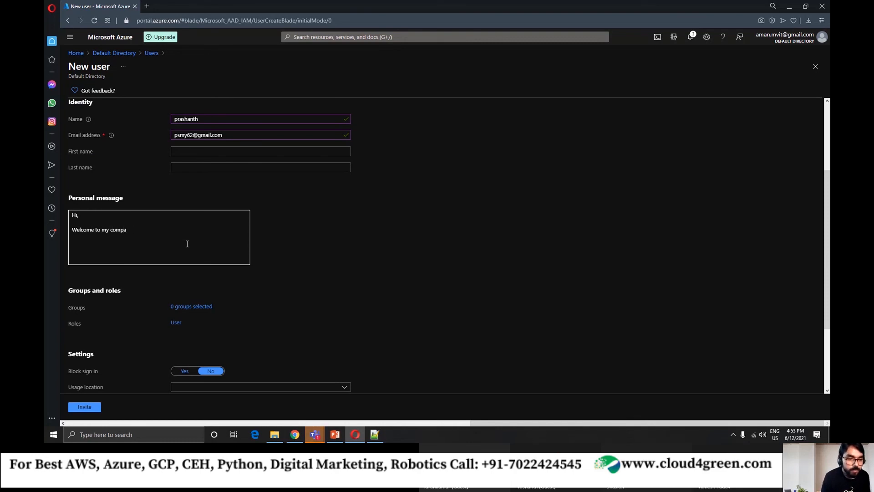
type("ny.")
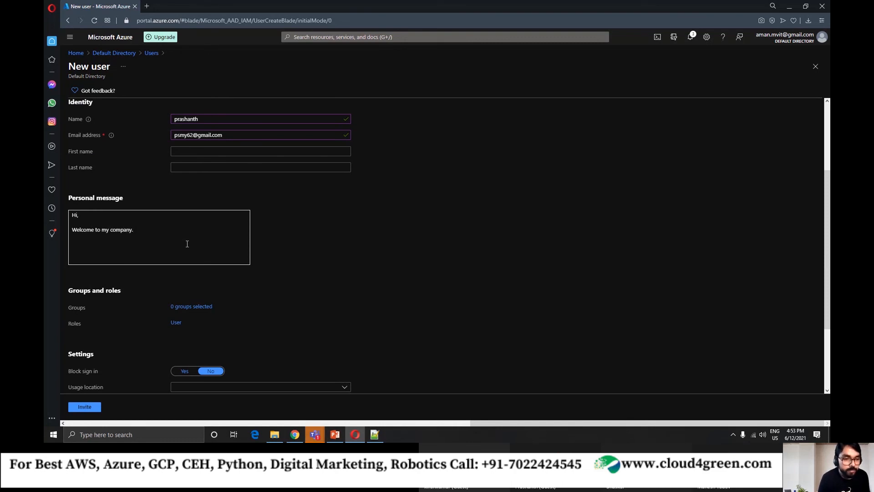
Close the personal message with "Regards," and the sender's first name on the line below.
key("Return")
key("Return")
type("Regar")
type("ds,")
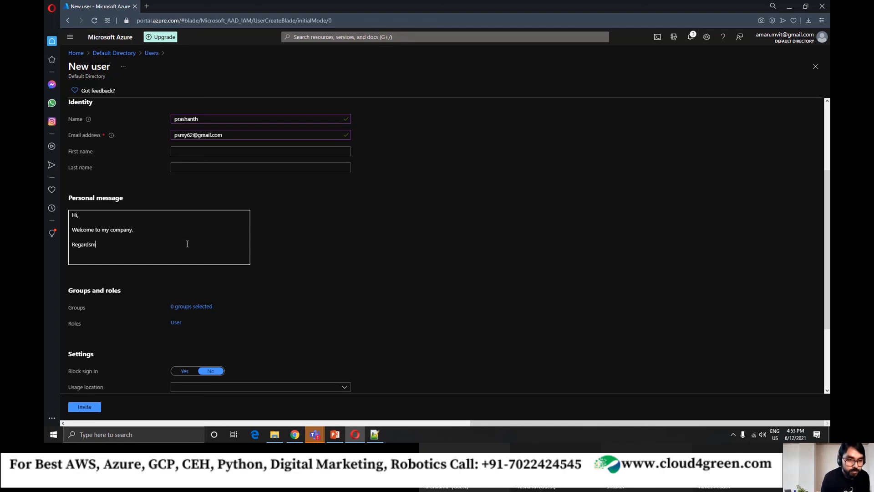
key("Return")
type("Aman")
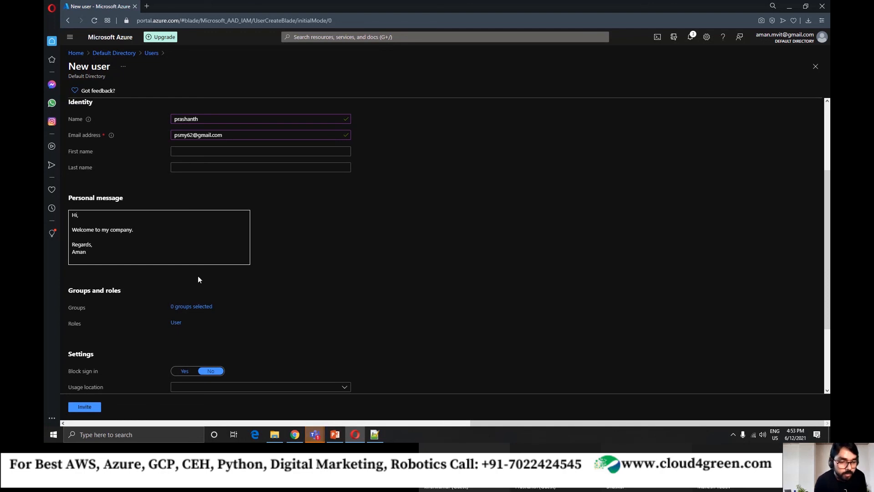
Review the groups, role, sign-in and usage location settings, leave them at their defaults, and send the guest invitation.
scroll(309, 314, "down", 2)
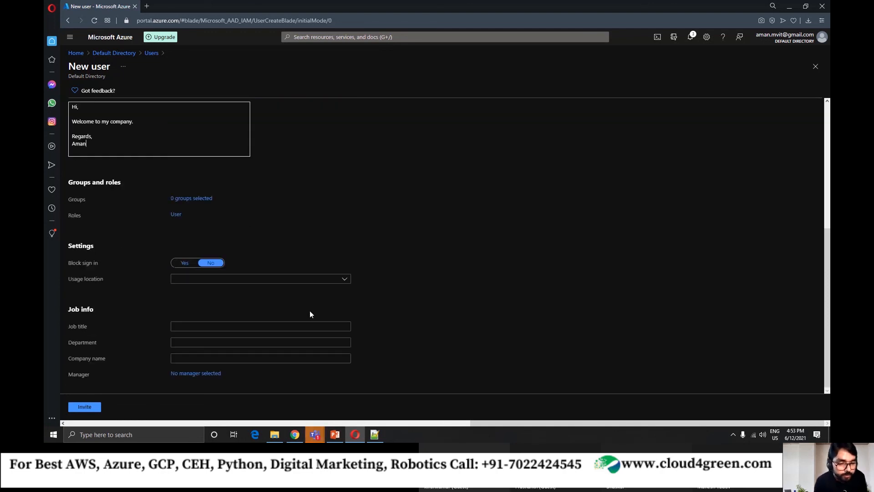
left_click(214, 280)
left_click(436, 251)
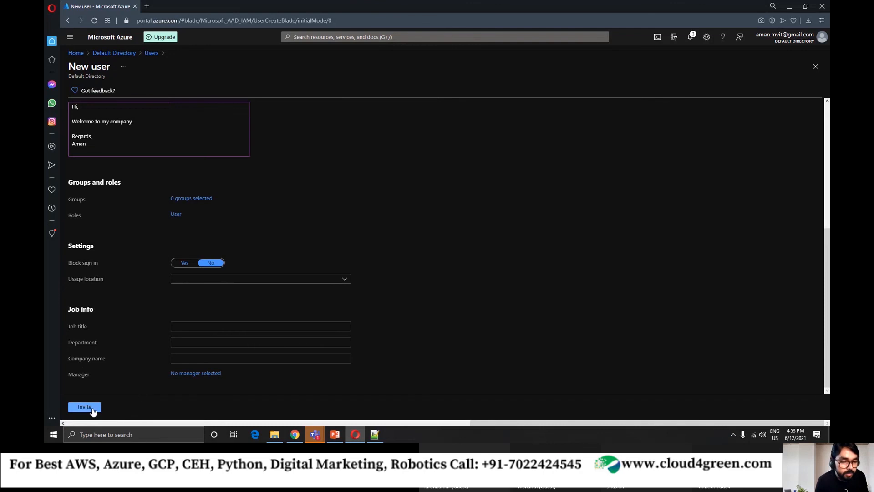
scroll(123, 376, "up", 4)
scroll(314, 339, "down", 2)
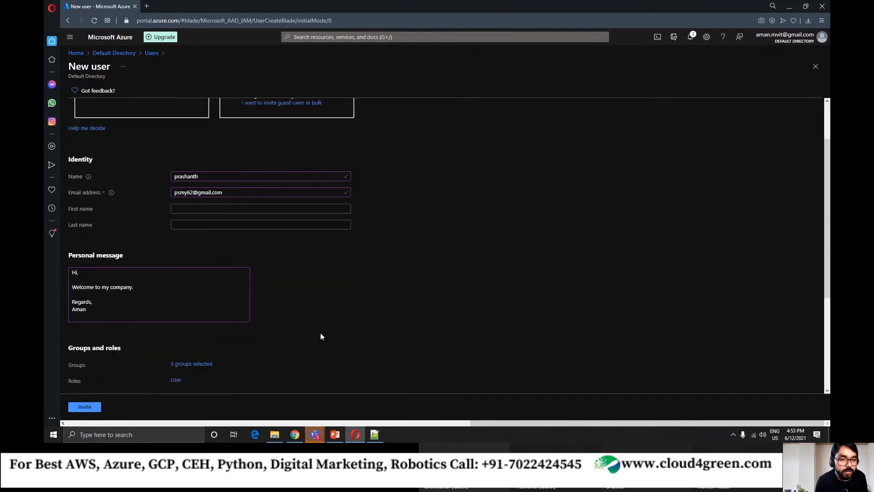
left_click(93, 408)
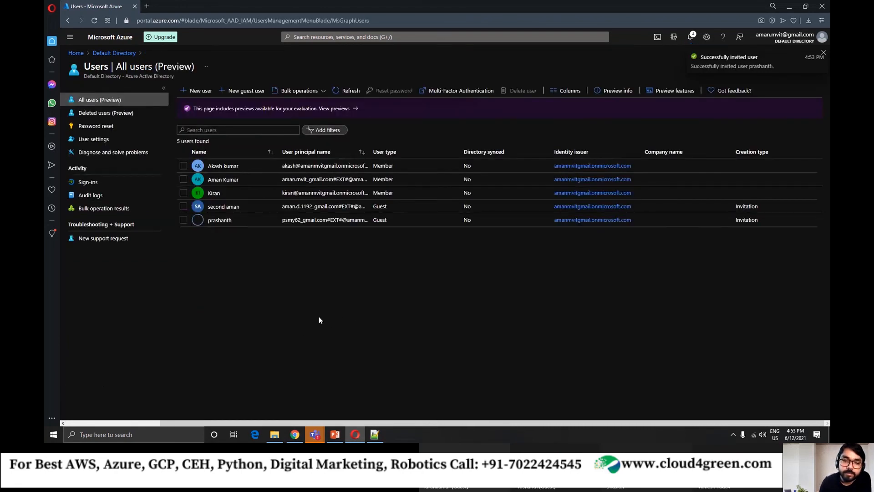
Switch to the Microsoft Teams meeting, close its chat and the recording notice, and reposition the meeting window.
left_click(753, 385)
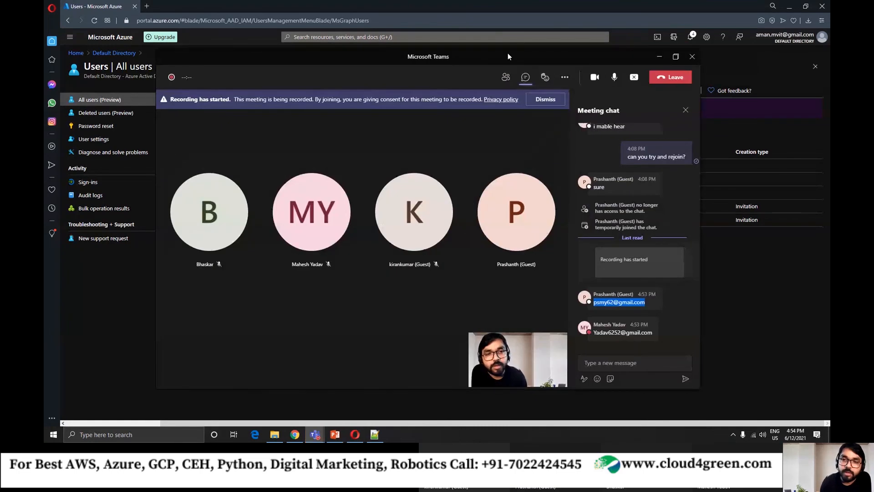
left_click_drag(495, 52, 623, 56)
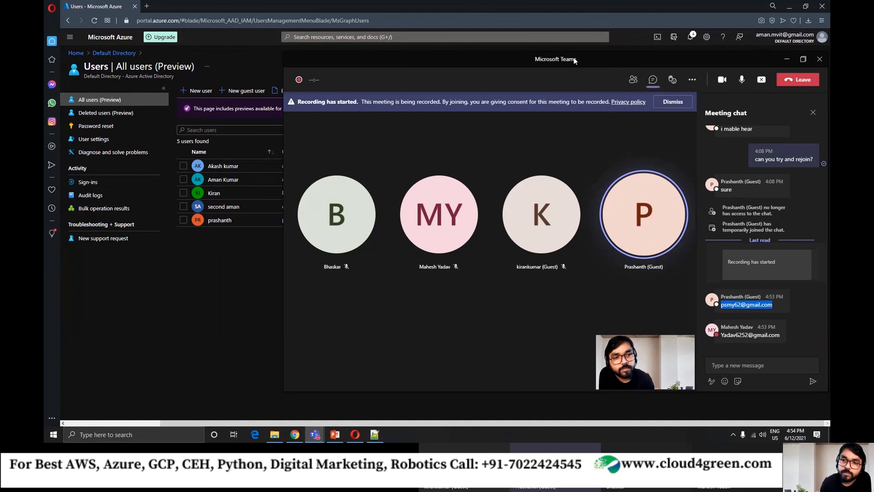
left_click_drag(574, 57, 418, 51)
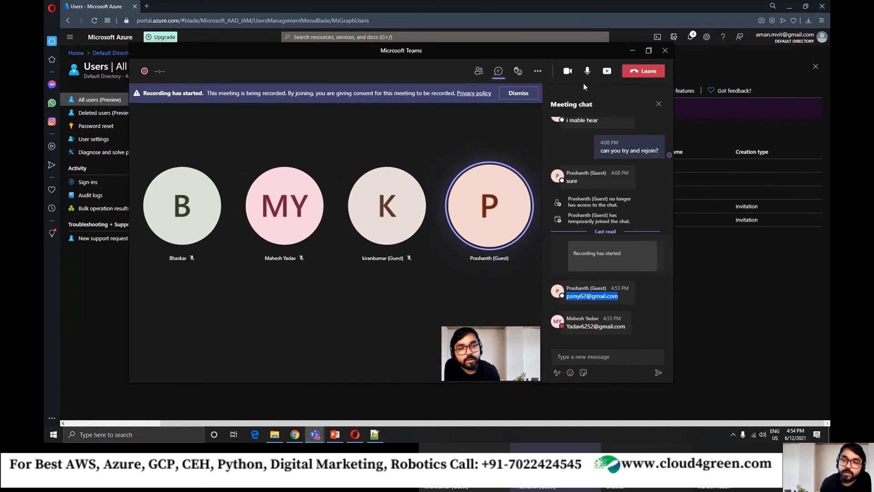
left_click(658, 106)
left_click(655, 93)
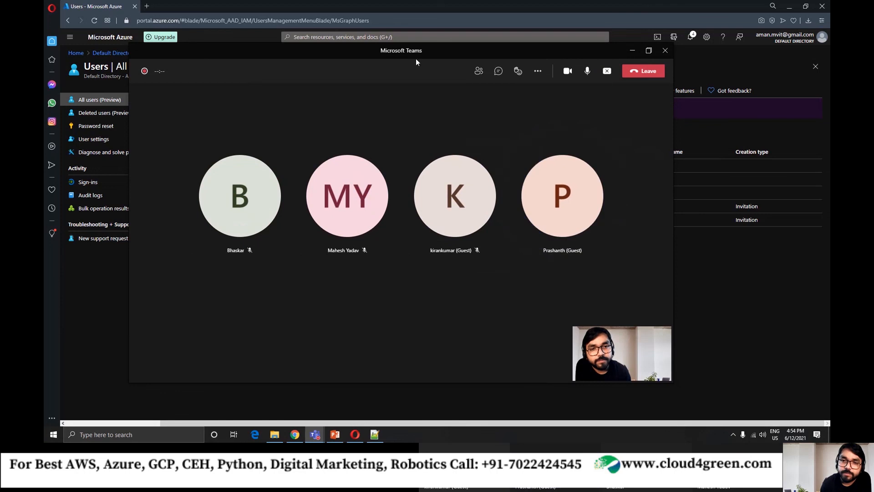
left_click_drag(416, 57, 453, 61)
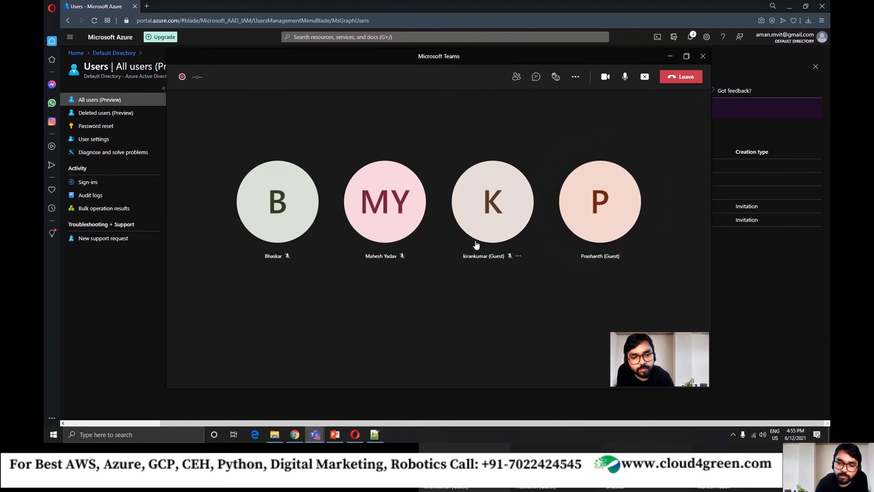
left_click(518, 256)
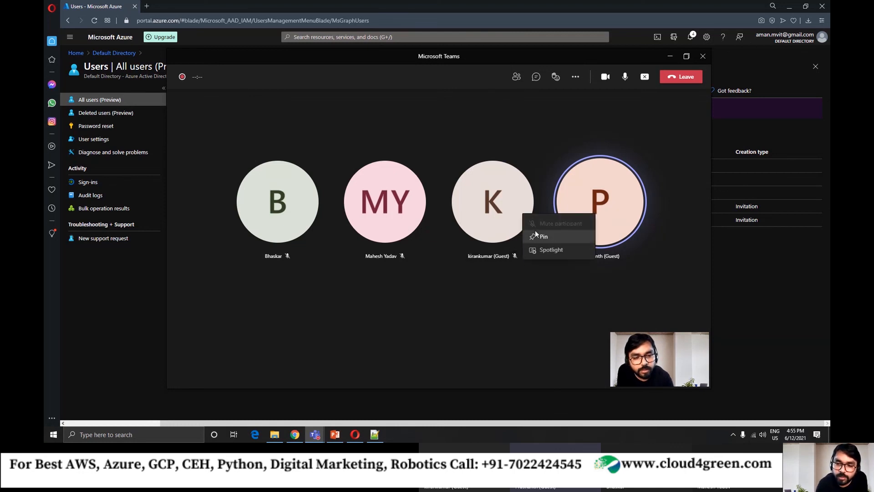
left_click(448, 272)
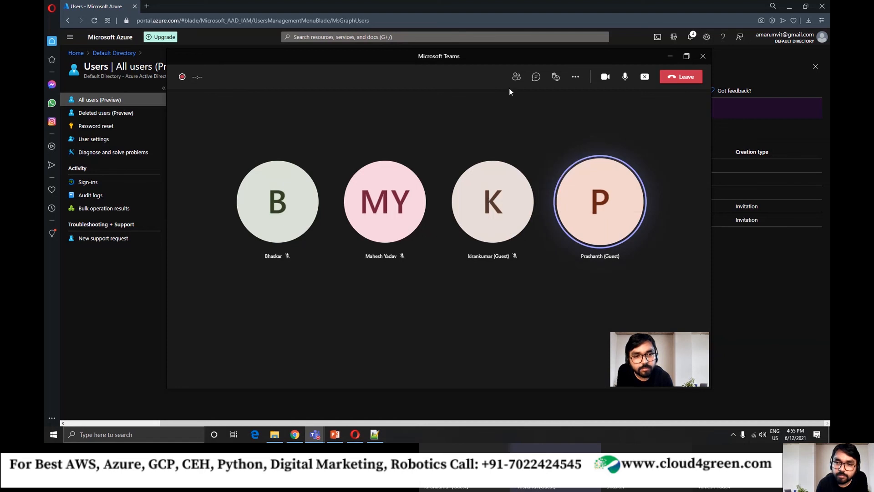
Reopen the meeting chat and copy the e-mail address sent in the most recent message.
left_click(535, 76)
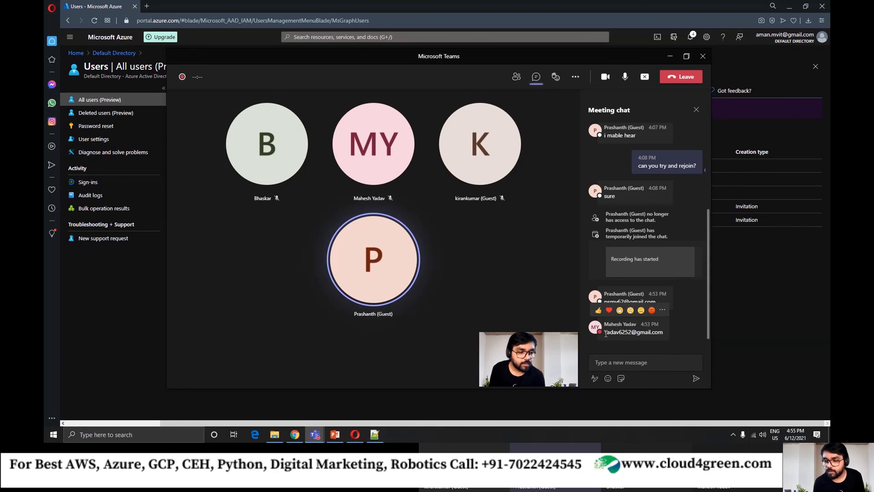
left_click_drag(604, 332, 665, 332)
key("ctrl+c")
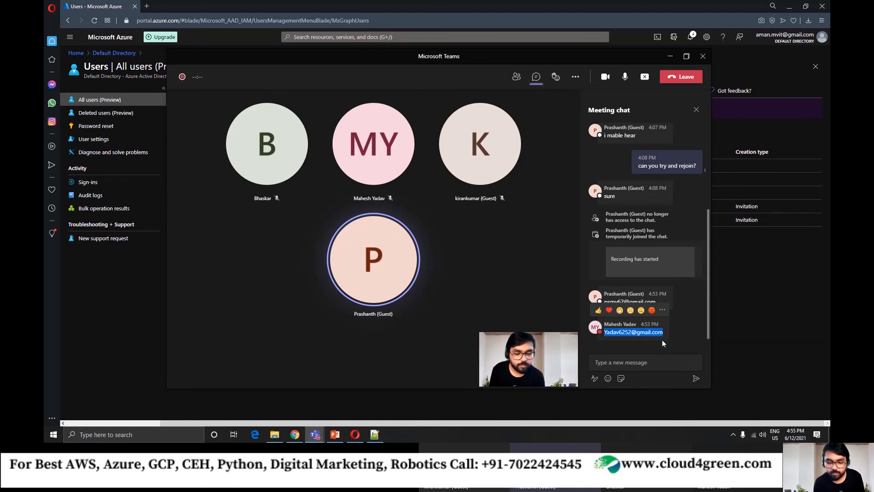
left_click(484, 242)
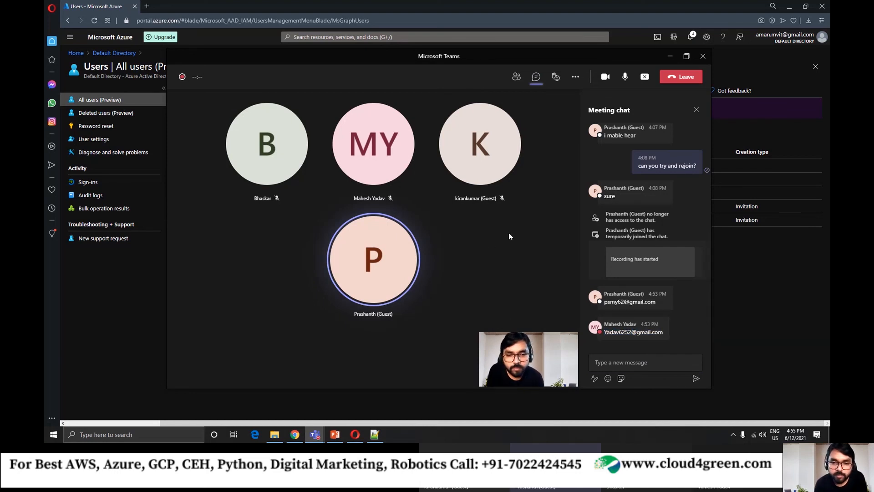
Return to the Azure portal, start a new guest user invitation, and enter the second participant's first name and copied e-mail address.
left_click(670, 56)
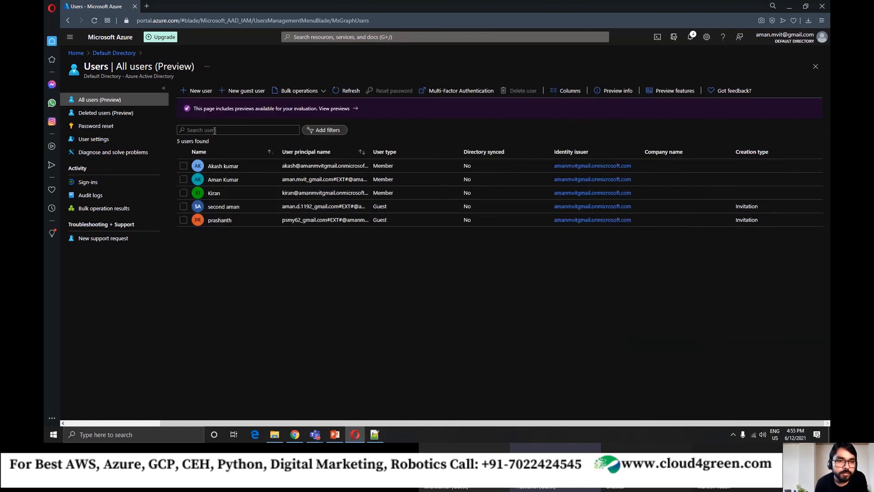
left_click(245, 90)
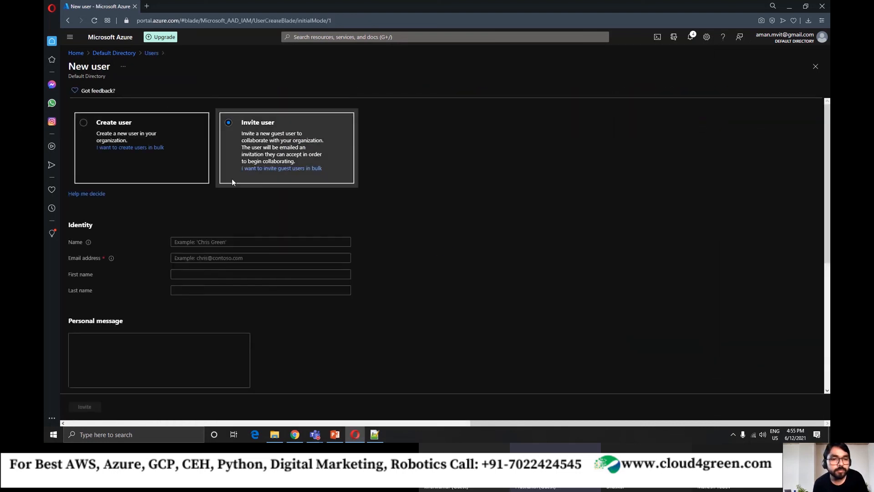
left_click(206, 241)
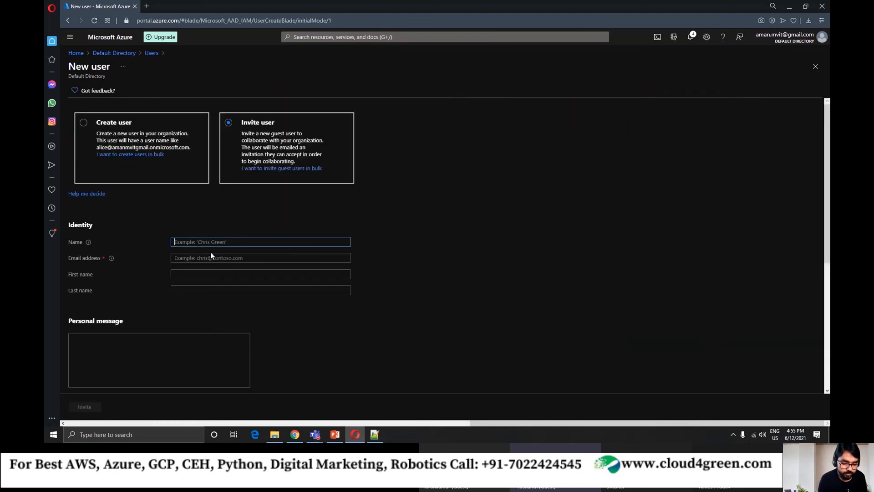
type("Mahesh")
key("Tab")
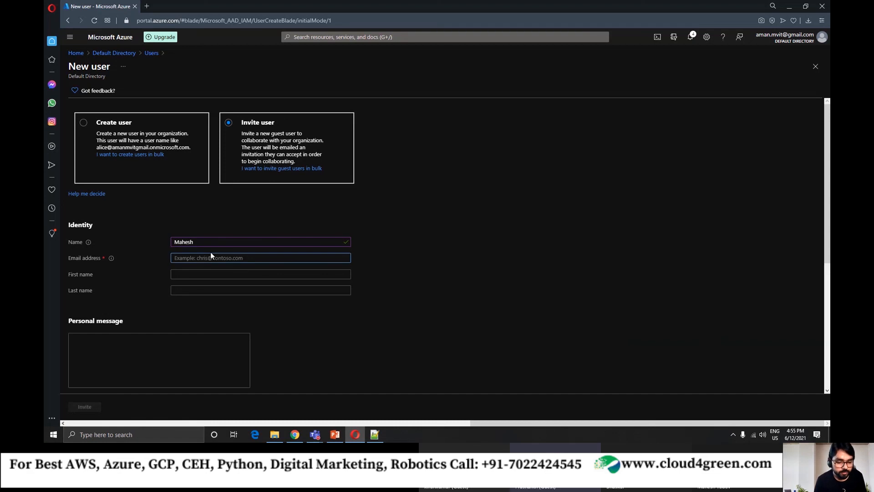
key("ctrl+v")
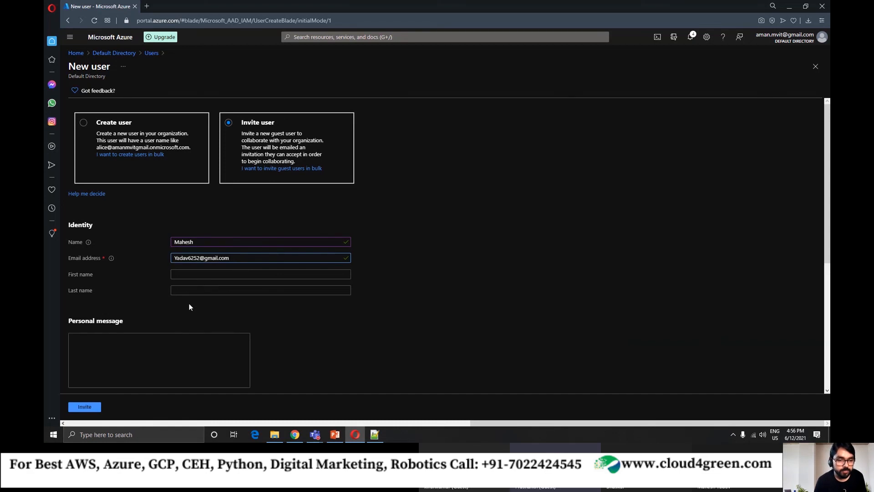
Write the personal message "Hi, Join me. Regards," in the guest invitation and sign it with the sender's first name.
scroll(296, 335, "down", 5)
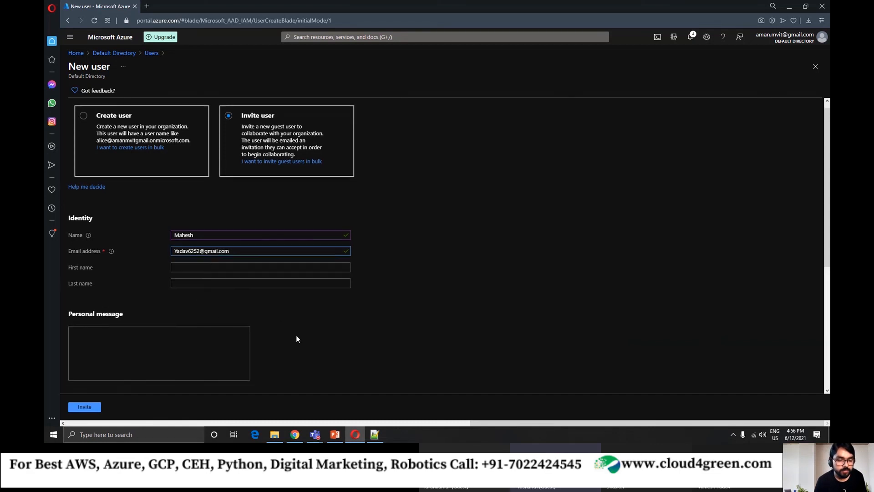
scroll(135, 254, "up", 3)
left_click(135, 255)
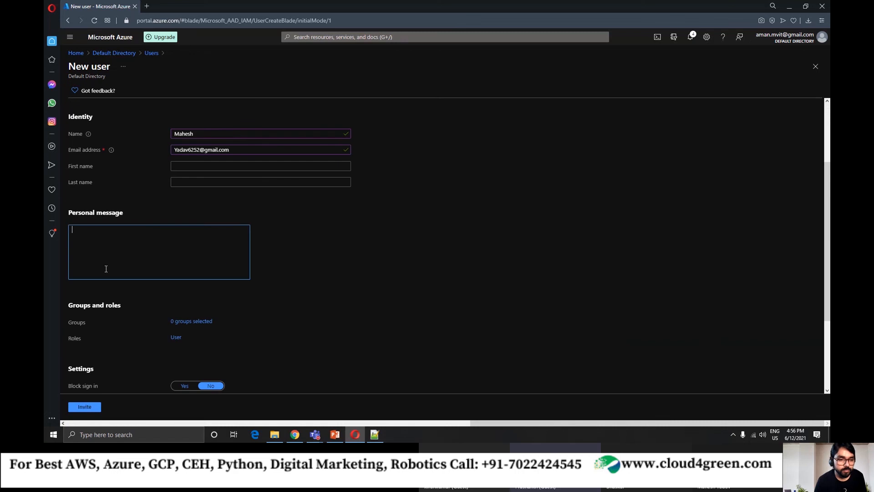
type("Hi,")
key("Return")
key("Return")
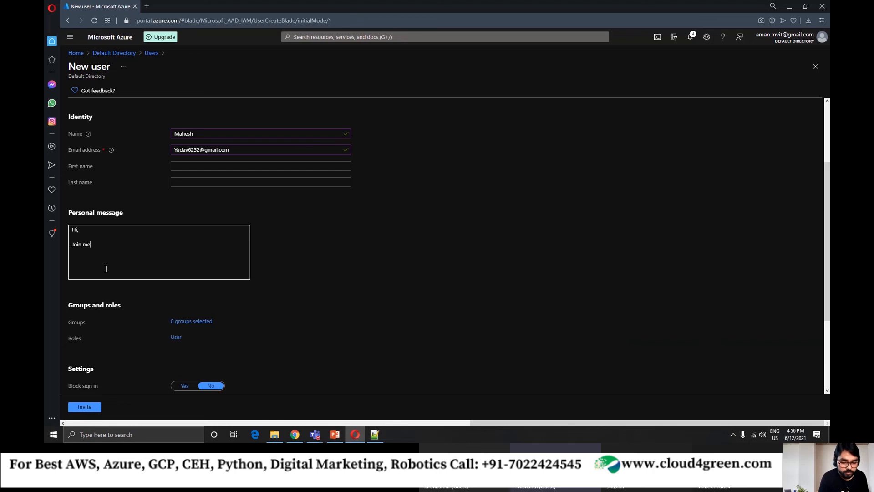
type("Rega")
key("BackSpace")
key("BackSpace")
key("BackSpace")
key("BackSpace")
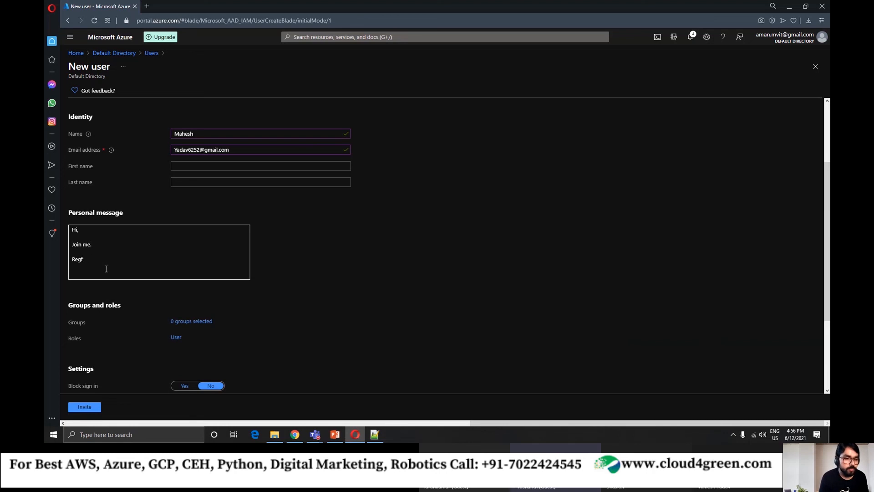
type("Aman")
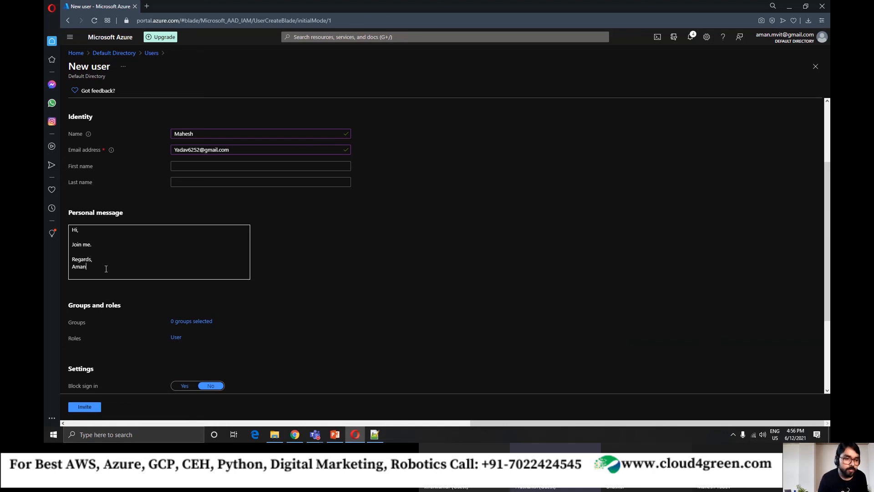
Send the guest invitation to the second participant with the groups, role and sign-in settings left at their defaults.
left_click(84, 406)
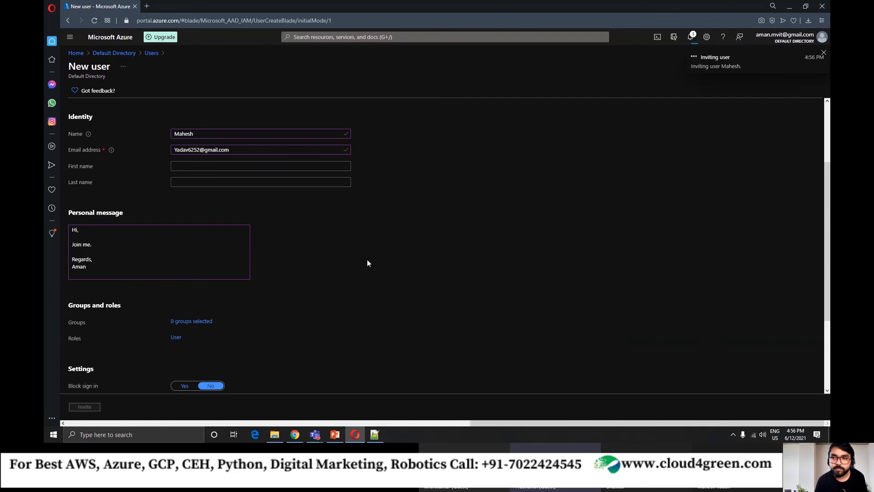
scroll(289, 272, "down", 3)
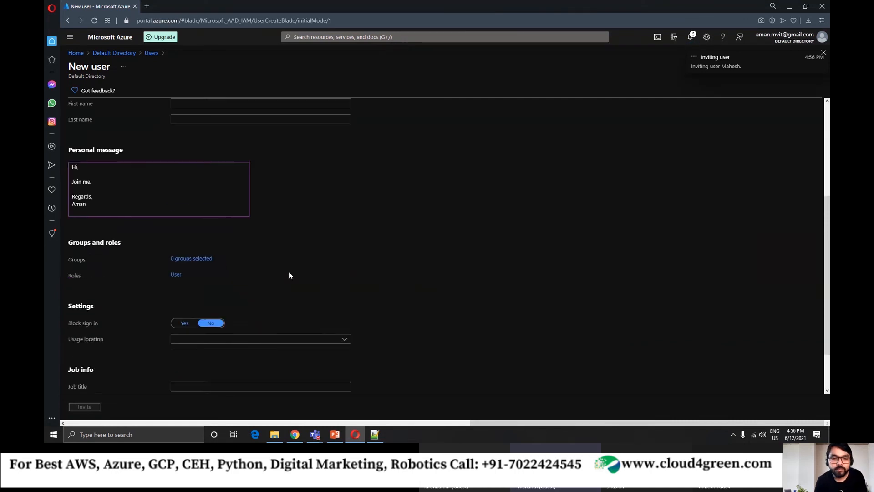
scroll(375, 238, "up", 3)
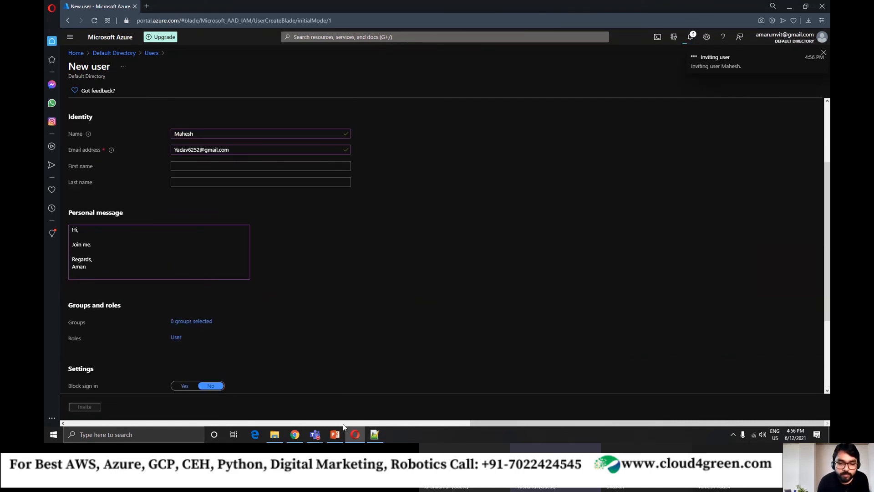
Switch to the Microsoft Teams meeting, close the meeting chat, and move the meeting window slightly down.
mouse_move(315, 434)
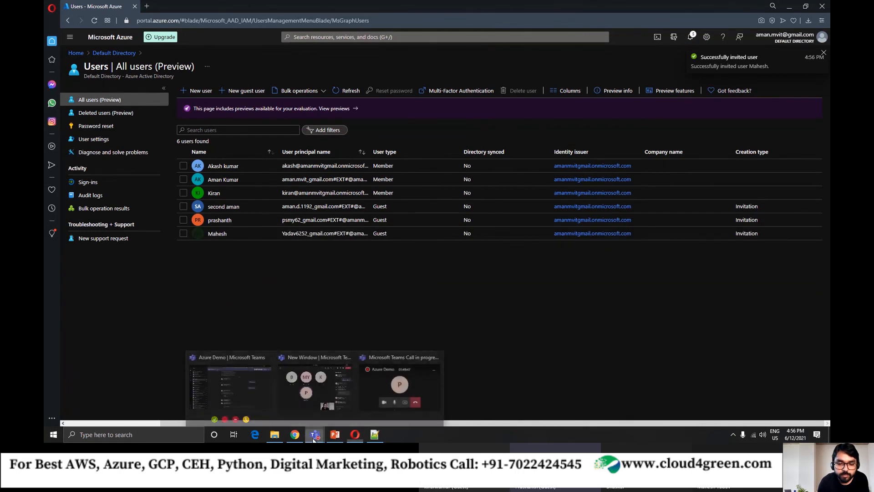
left_click(330, 387)
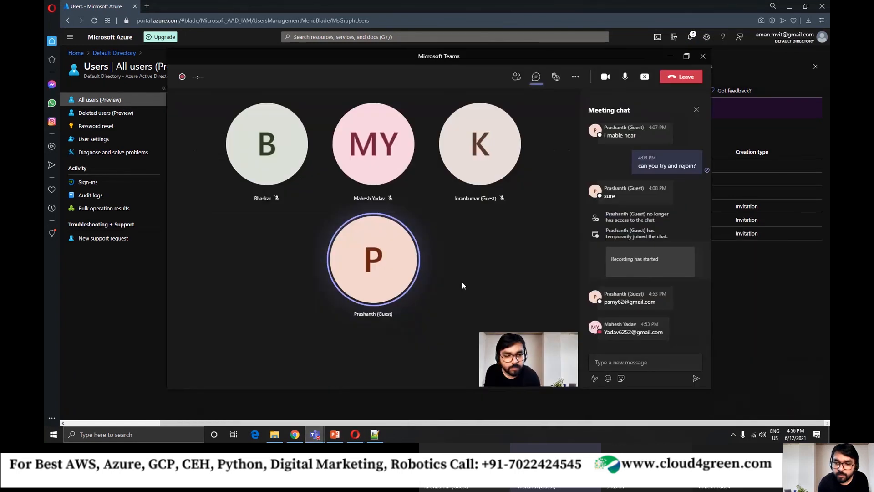
left_click(695, 112)
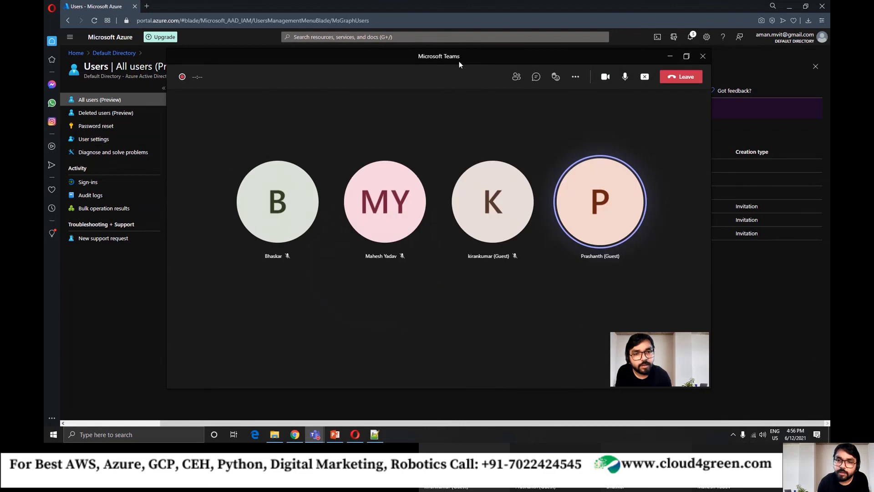
left_click_drag(460, 57, 460, 75)
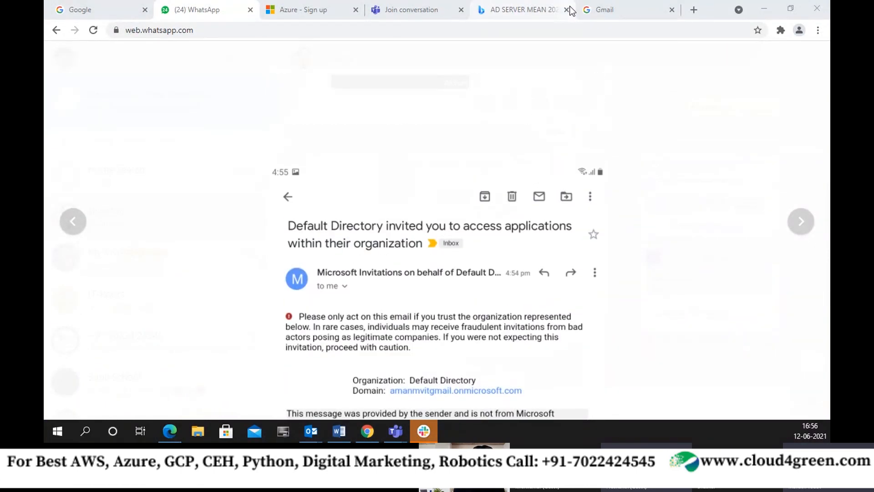
Examine the invitation e-mail screenshot in WhatsApp Web at full and enlarged size, including its organization, domain and message, and switch windows.
left_click(483, 139)
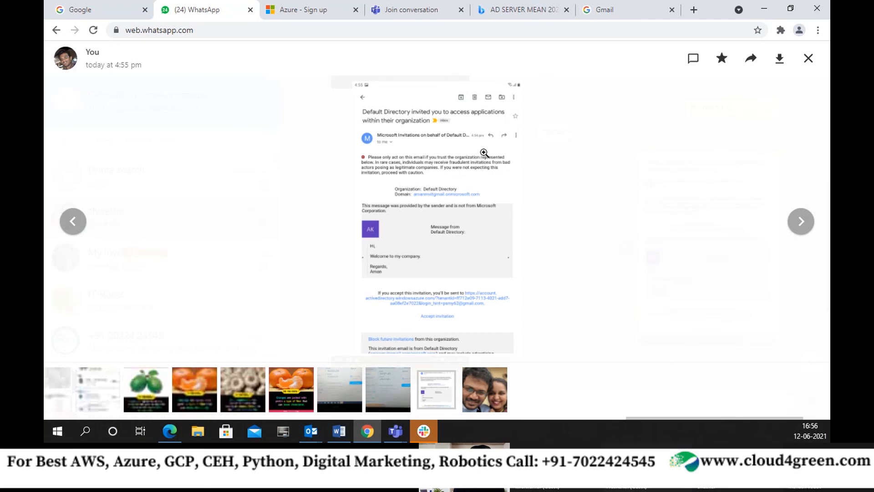
left_click(483, 153)
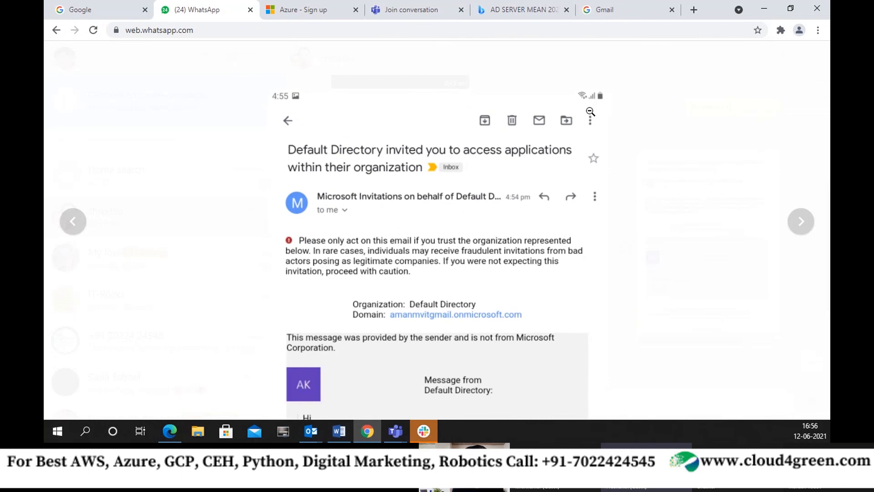
left_click(585, 131)
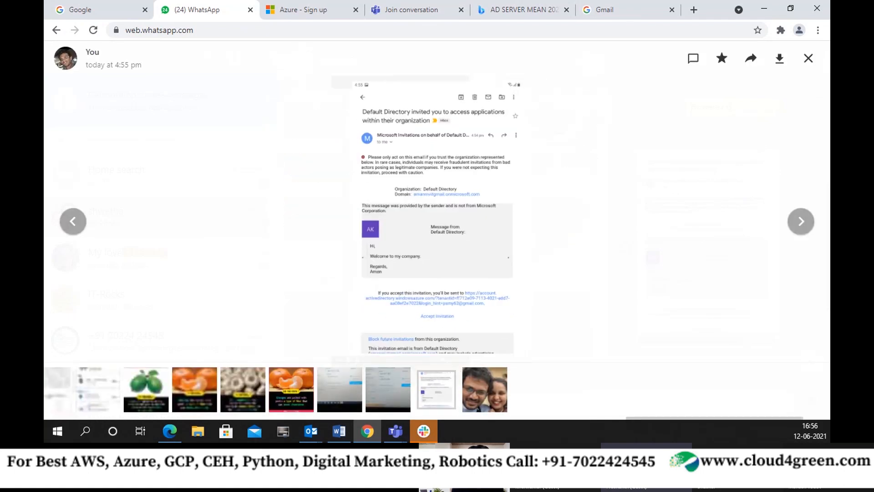
key("alt+Tab")
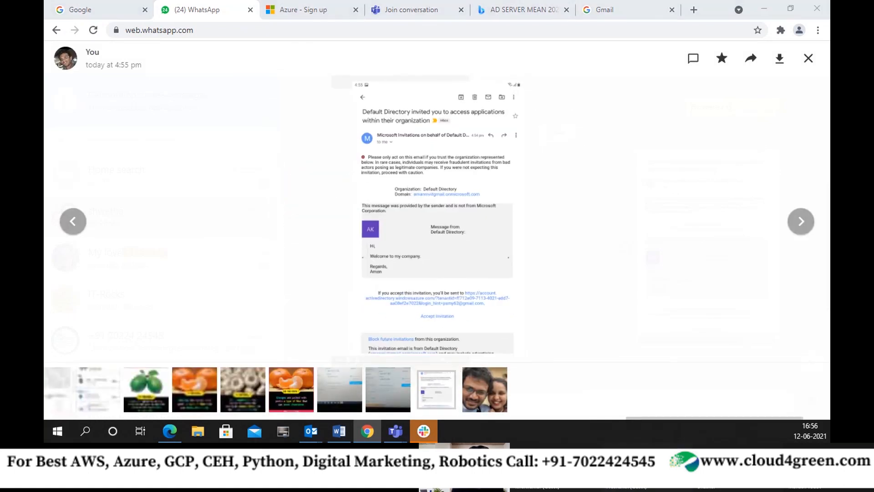